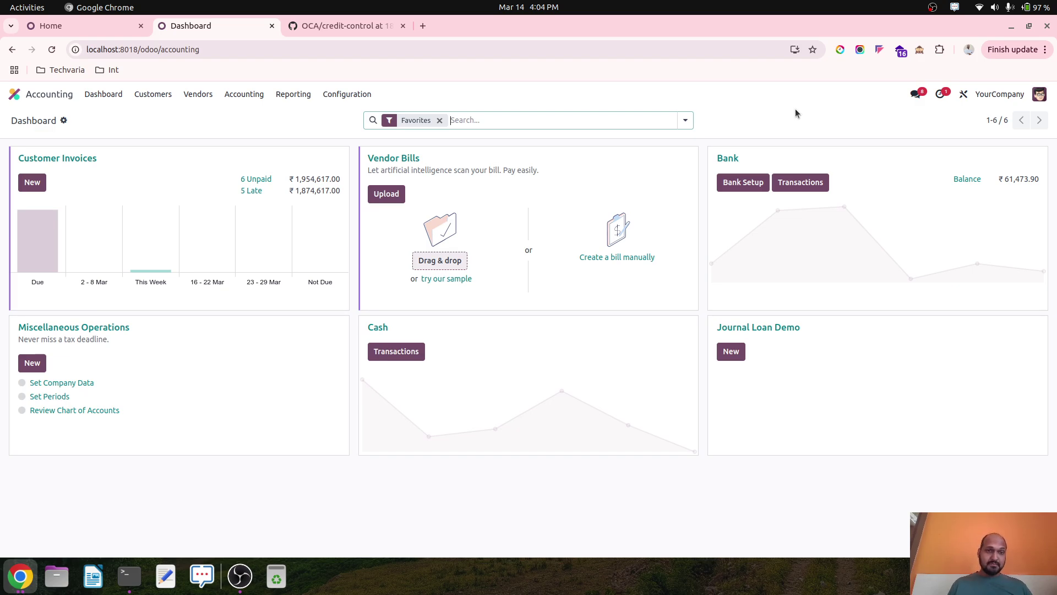
# - Switch to the OCA credit-control repository on GitHub and view its available branches
pyautogui.click(350, 26)
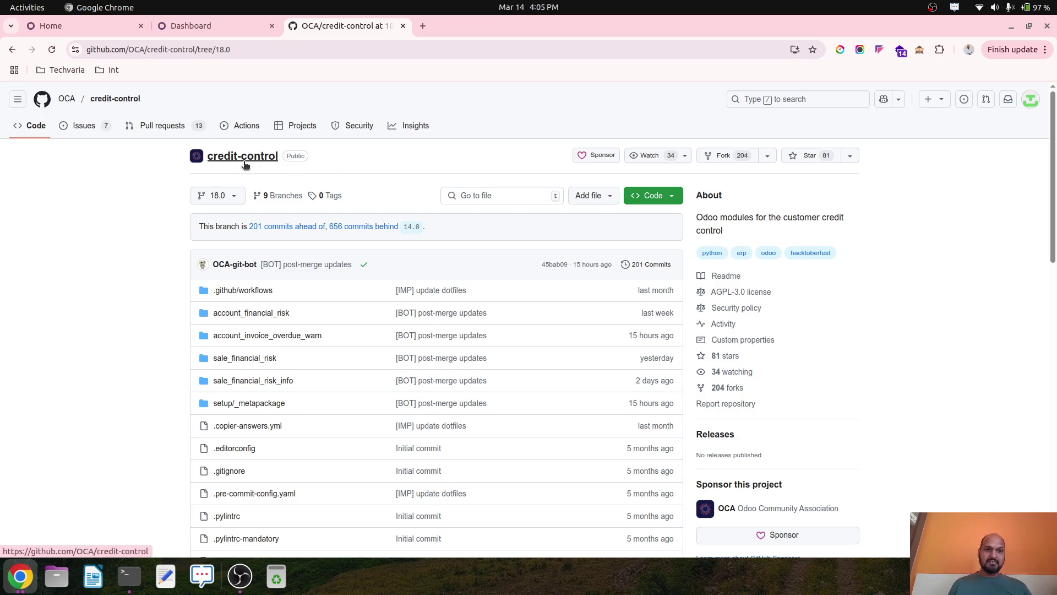
pyautogui.click(231, 198)
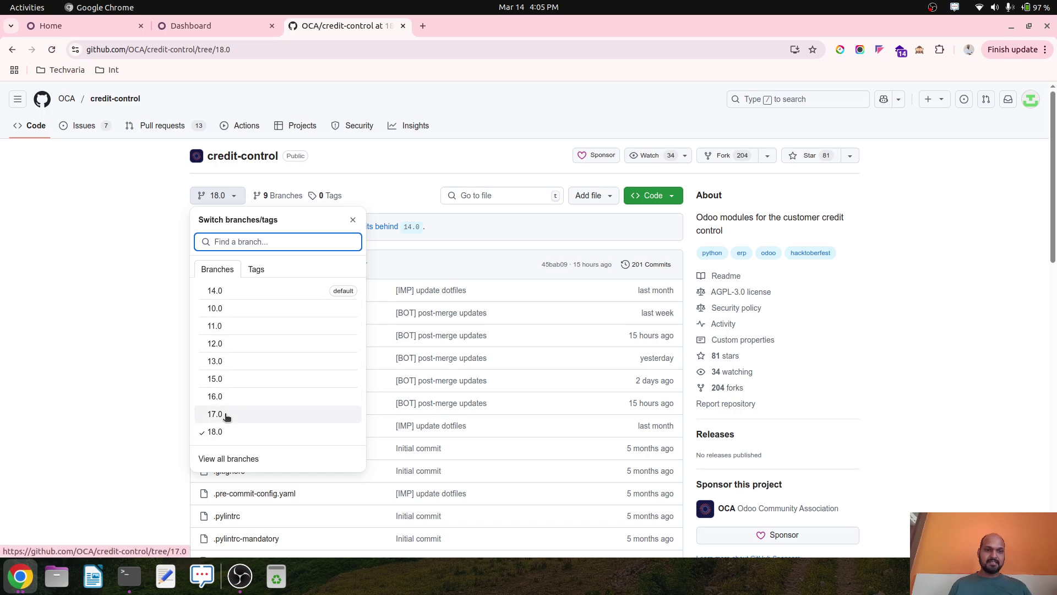
pyautogui.click(140, 286)
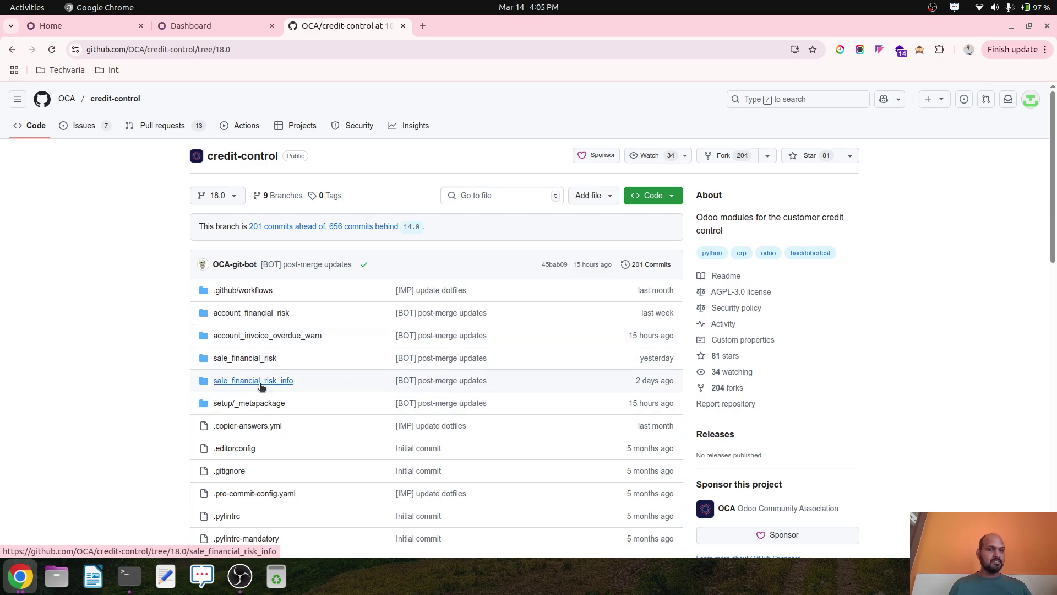
# - Return to Odoo and search the installed and available apps for "financ"
pyautogui.click(97, 28)
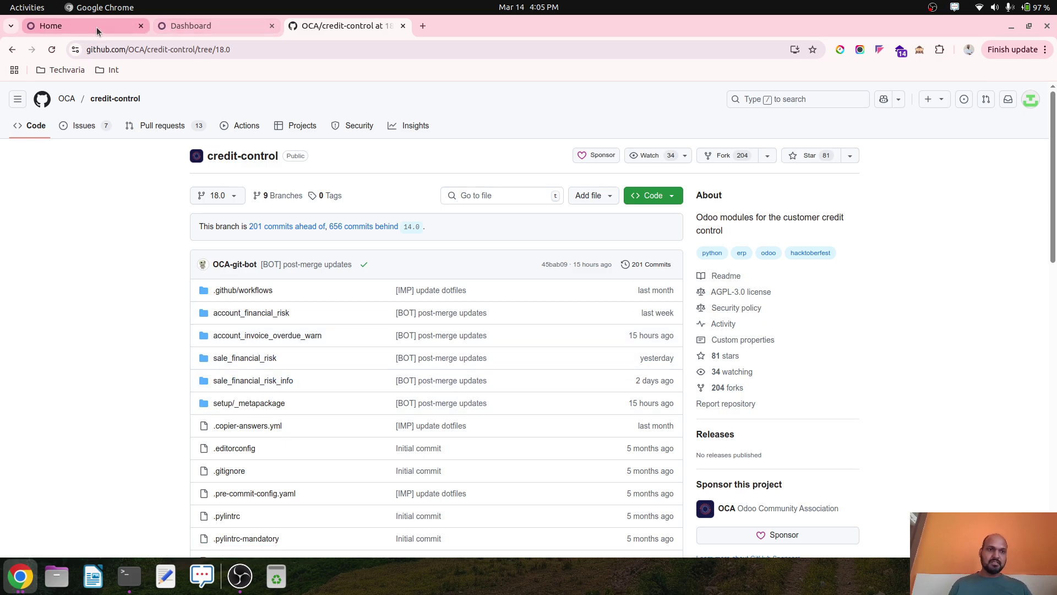
pyautogui.click(422, 291)
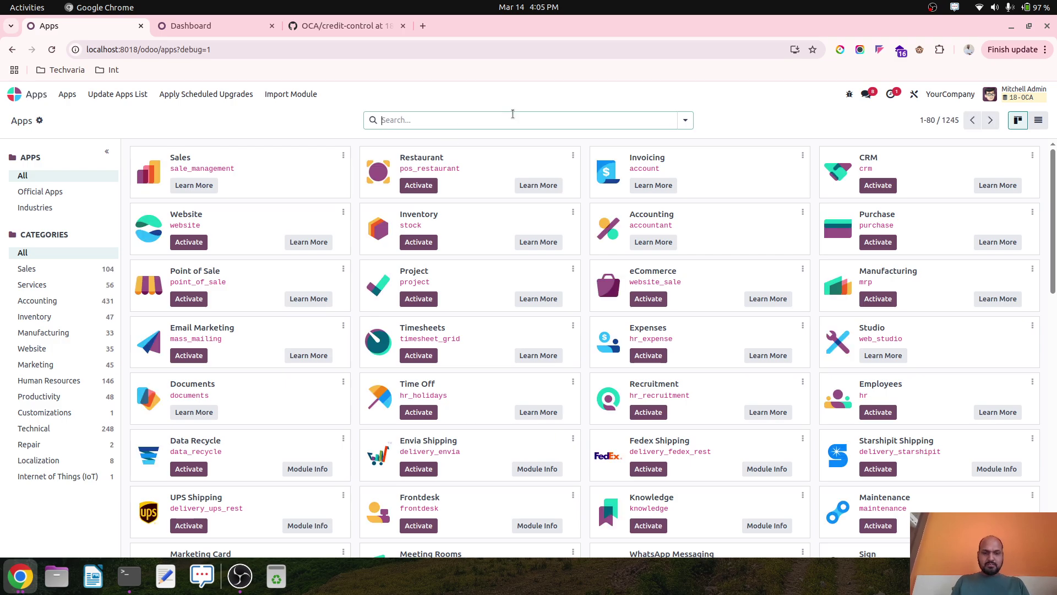
pyautogui.write('financ')
pyautogui.press('Return')
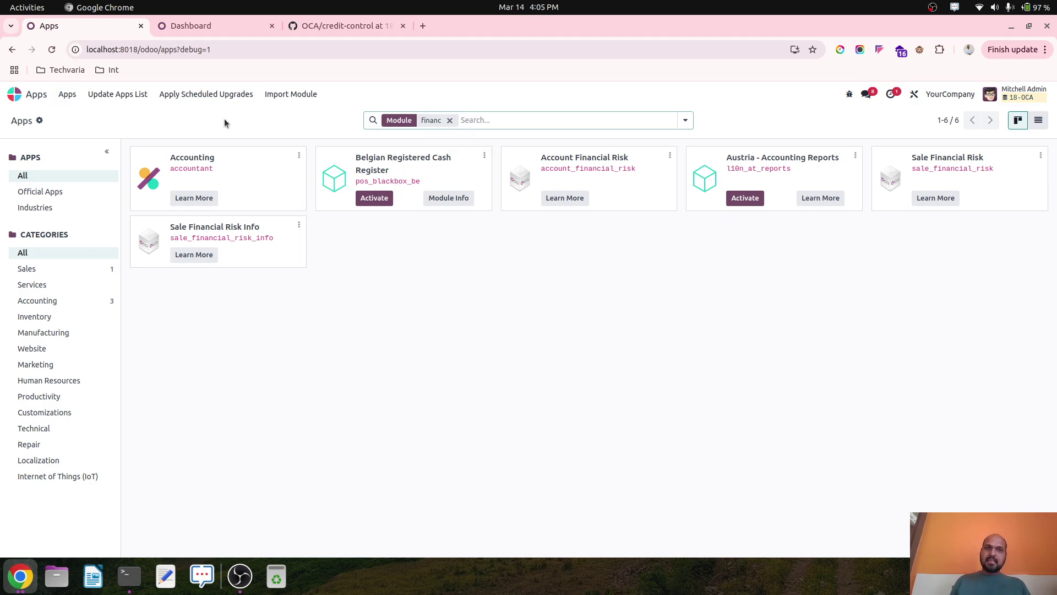
# - Find the Sales customers list and open the Lumber Inc record
pyautogui.click(13, 95)
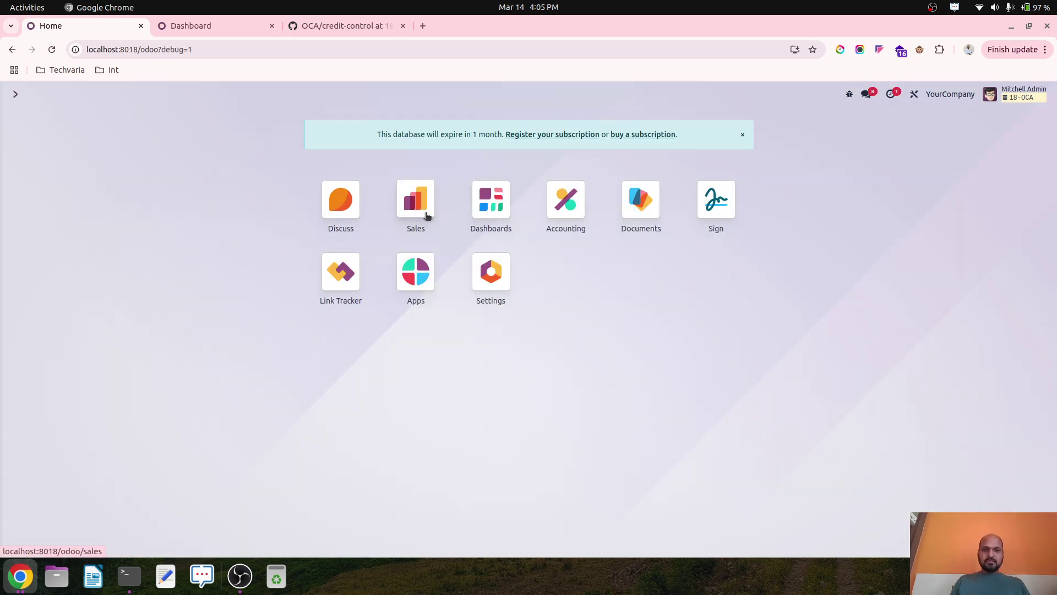
pyautogui.write('custo')
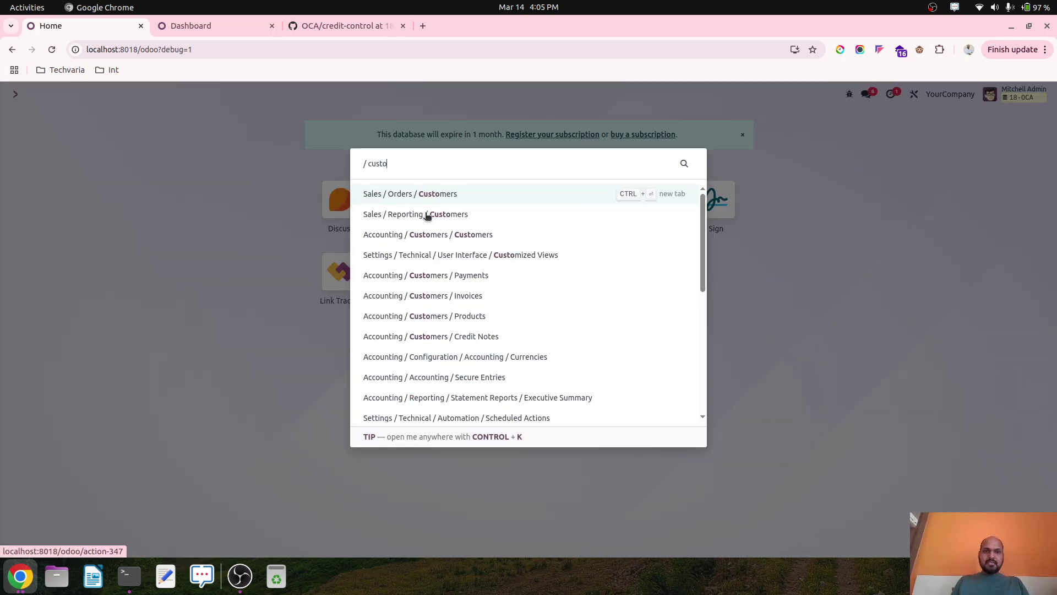
pyautogui.press('Return')
pyautogui.click(470, 122)
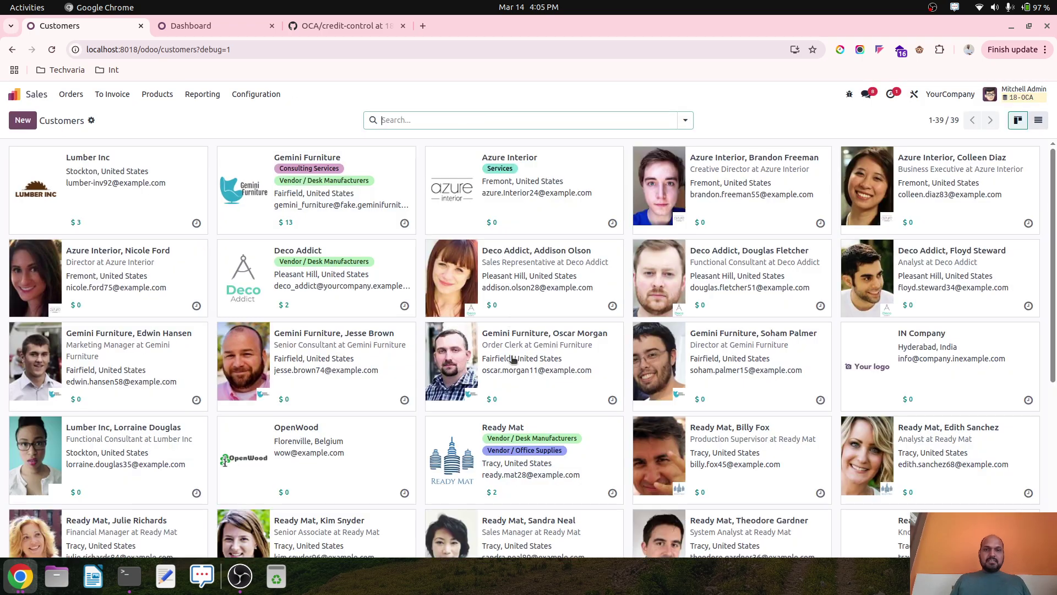
pyautogui.scroll(-5, 584, 399)
pyautogui.scroll(5, 313, 244)
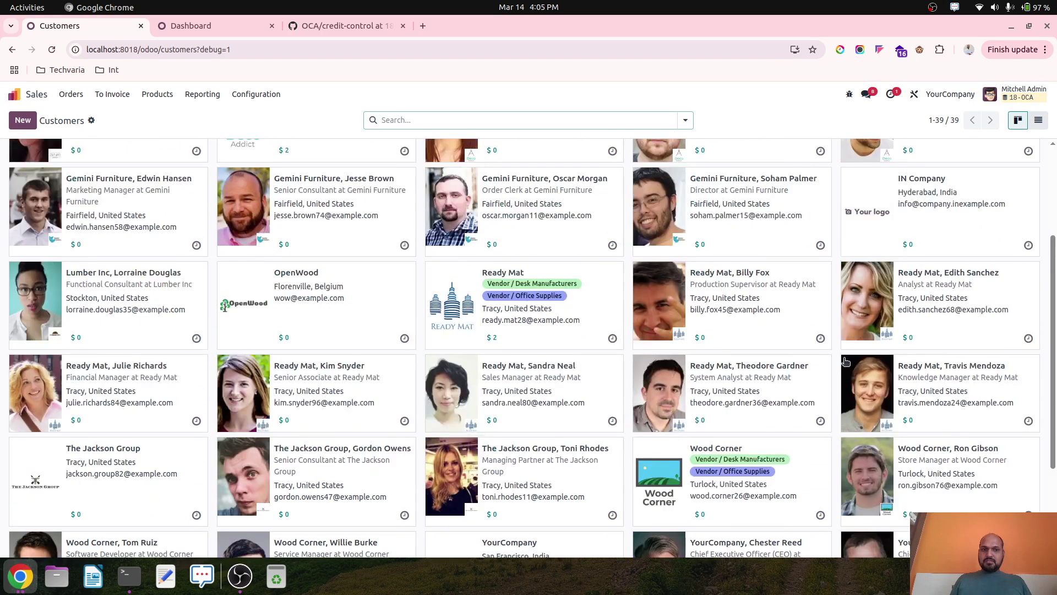
pyautogui.click(118, 204)
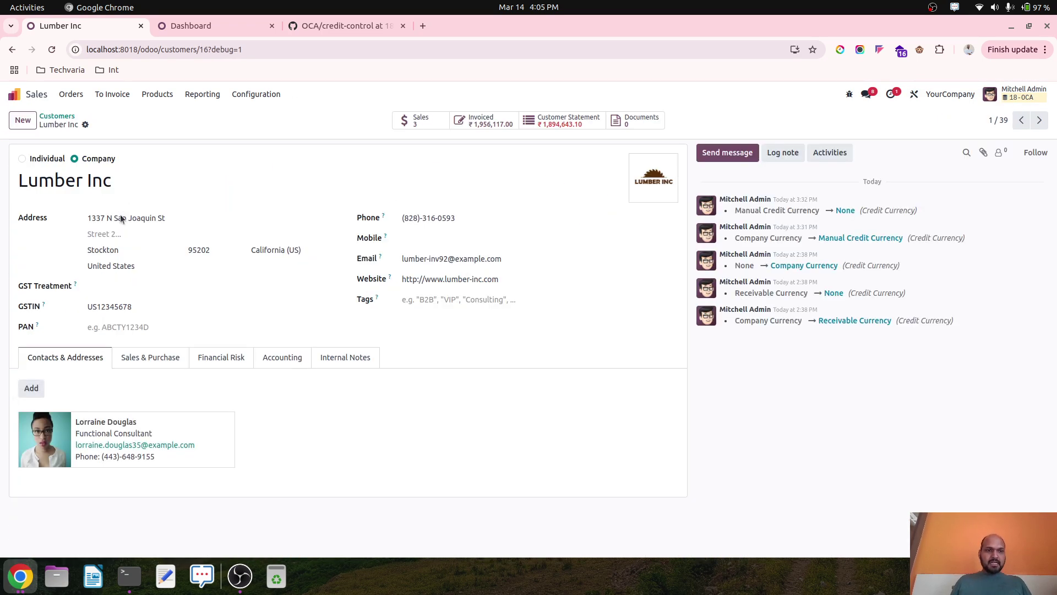
# - Review Lumber Inc's financial risk details, including the general limits, specific limits and credit info
pyautogui.click(213, 357)
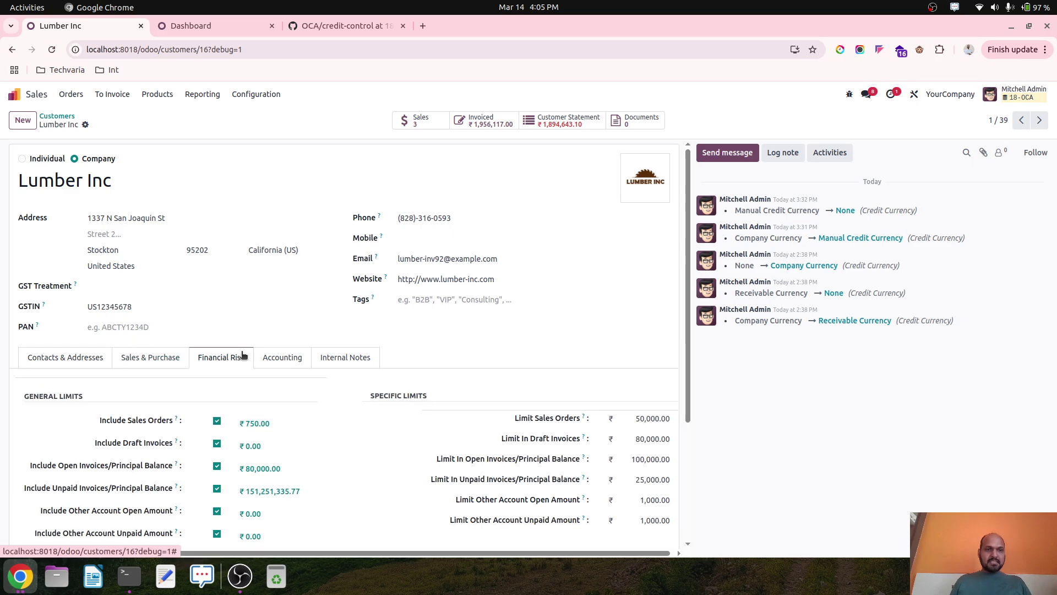
pyautogui.scroll(-1, 256, 361)
pyautogui.scroll(-2, 256, 360)
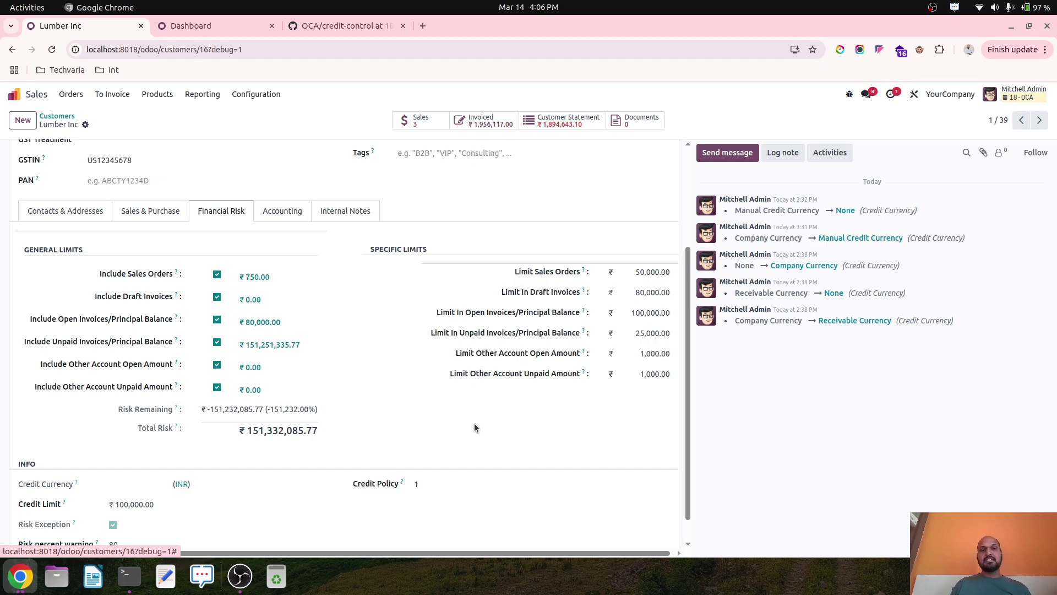
pyautogui.scroll(-1, 475, 428)
pyautogui.scroll(6, 475, 428)
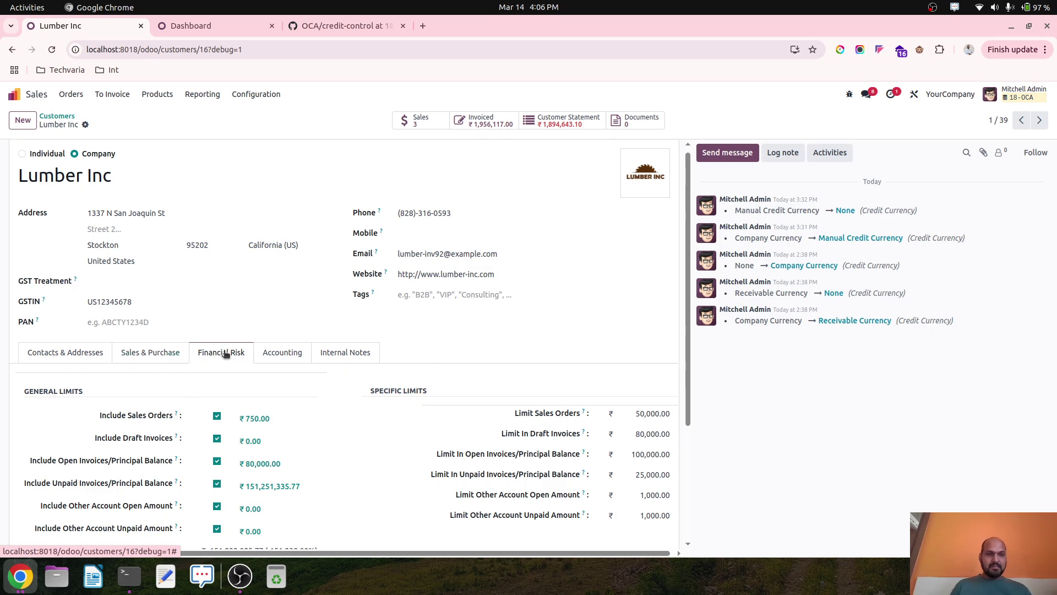
# - Find the users list and open the admin user's record
pyautogui.click(25, 96)
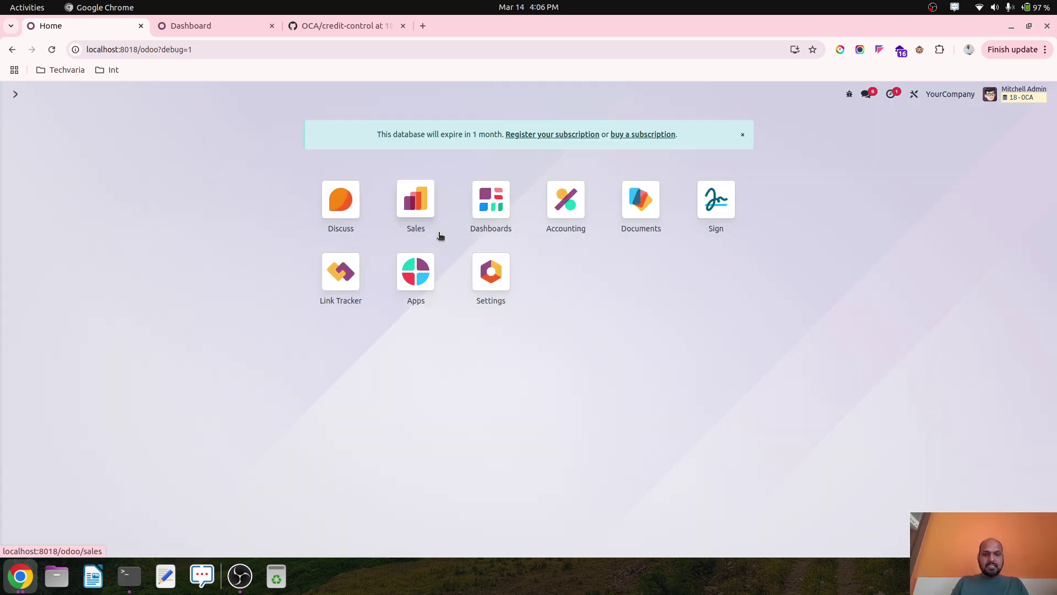
pyautogui.write('user')
pyautogui.press('Return')
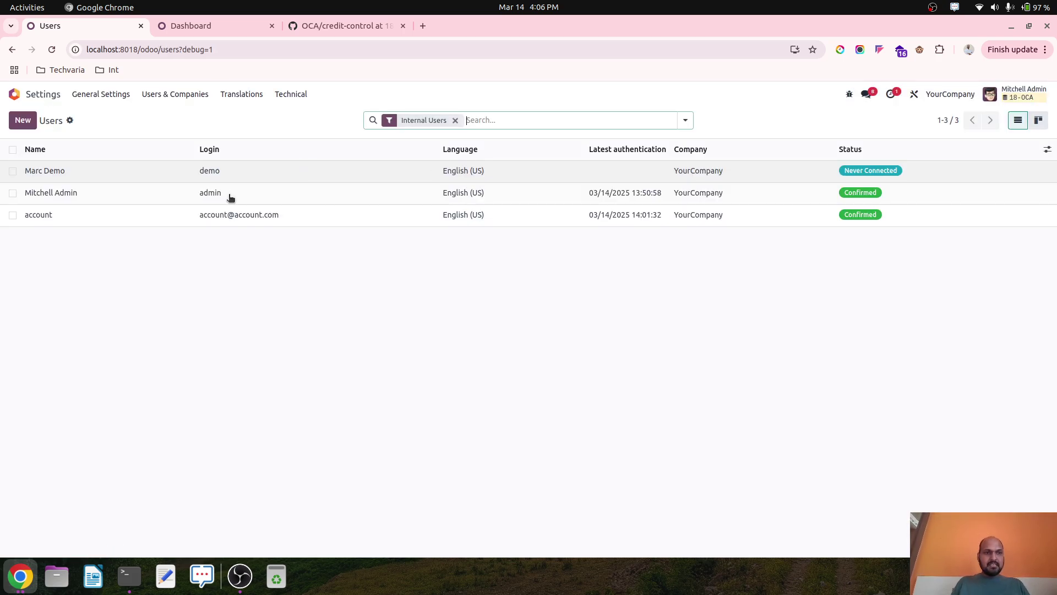
pyautogui.click(209, 191)
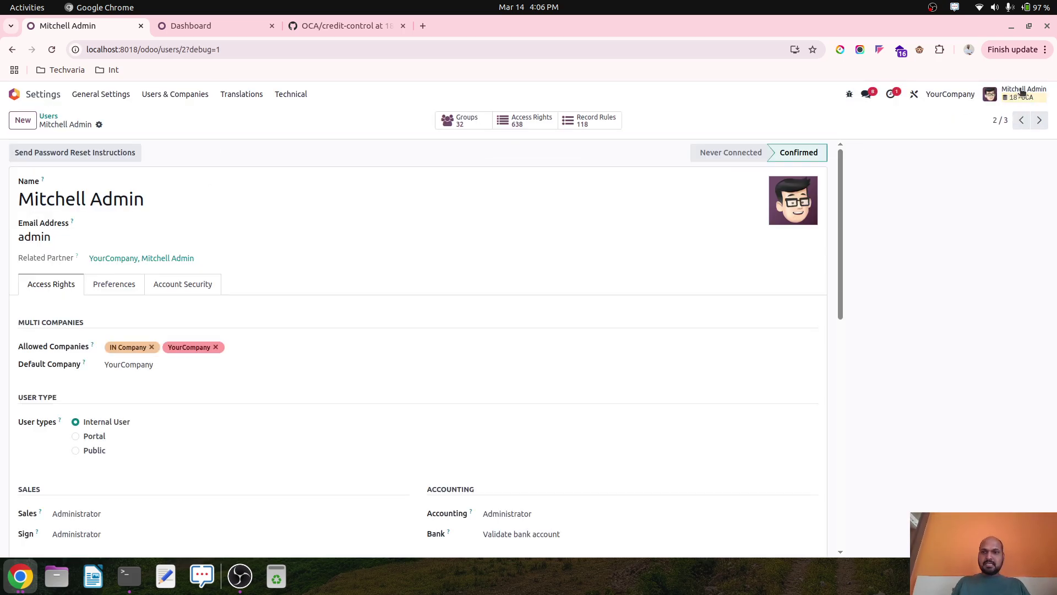
# - Check which access levels are available for Financial Risk on the admin user, leaving the selection at Manager
pyautogui.scroll(-1, 235, 326)
pyautogui.scroll(-6, 236, 329)
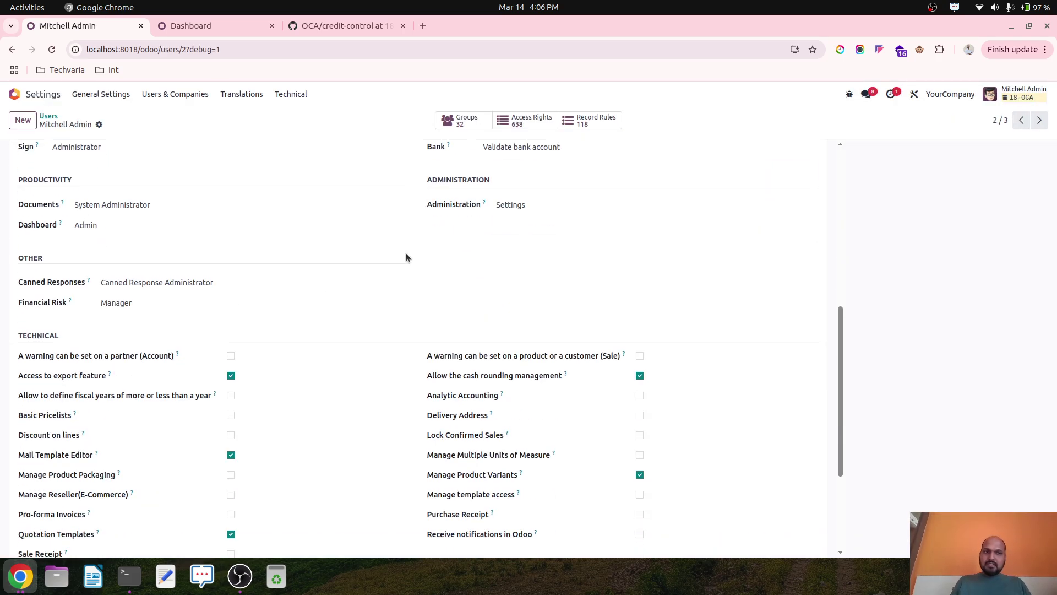
pyautogui.click(143, 304)
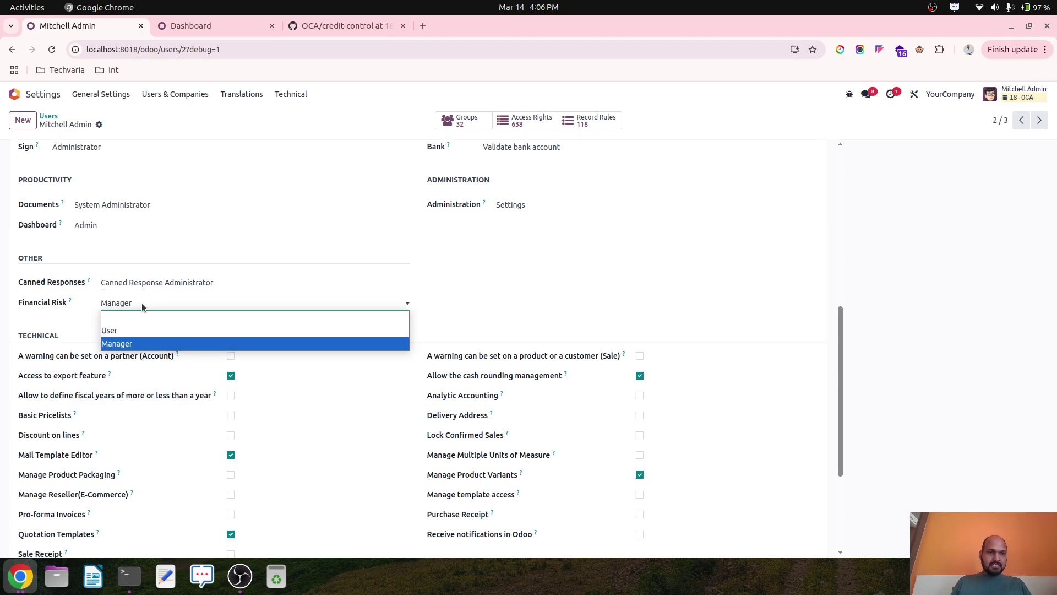
pyautogui.click(141, 307)
pyautogui.click(120, 306)
pyautogui.click(120, 306)
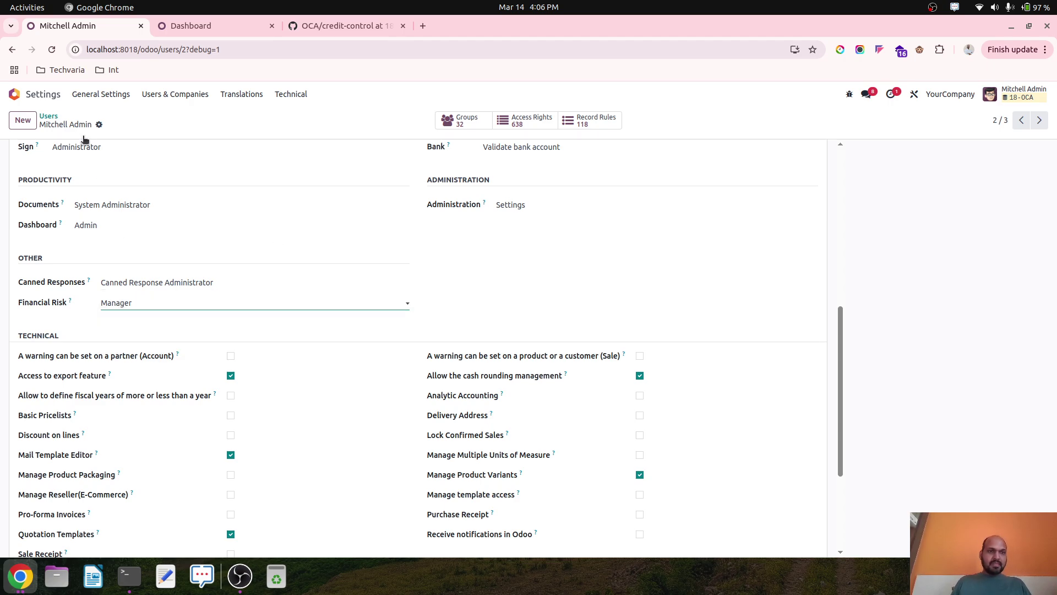
# - Open the account user's record and check its Financial Risk access level options, leaving the selection at User
pyautogui.click(49, 117)
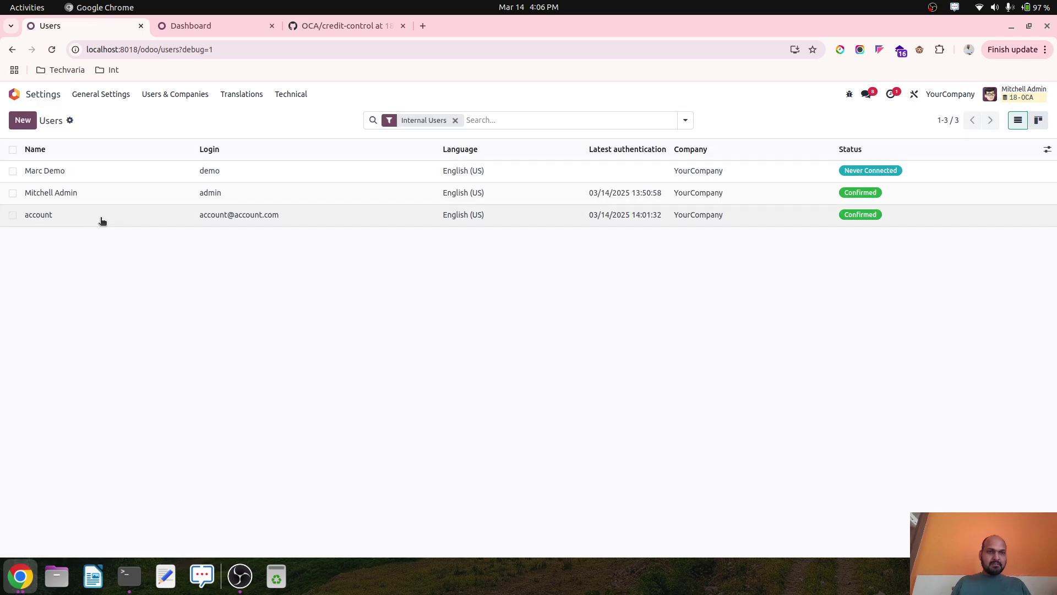
pyautogui.click(100, 218)
pyautogui.scroll(-8, 196, 375)
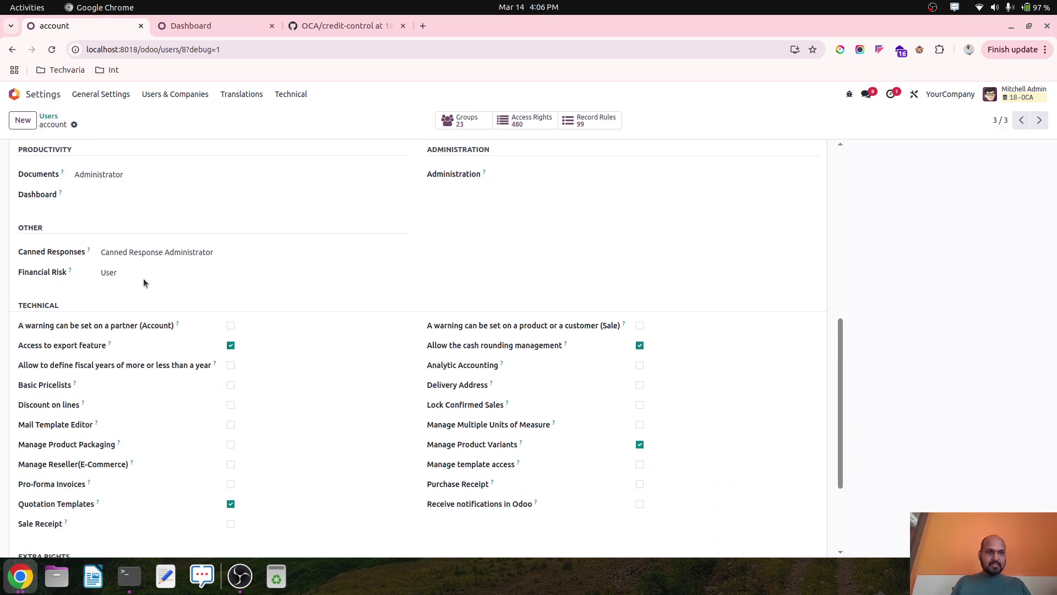
pyautogui.click(133, 272)
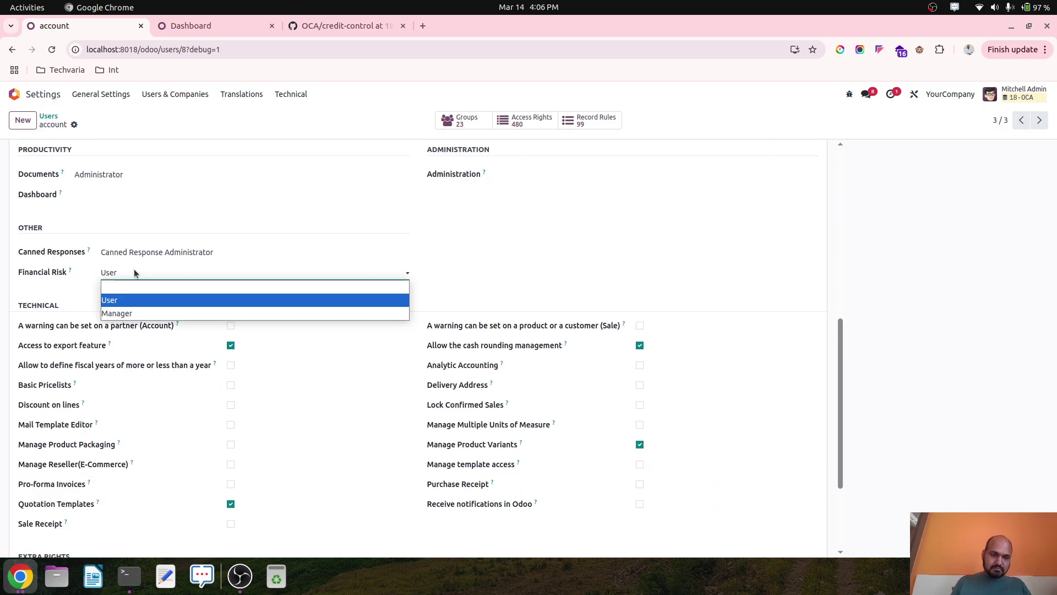
pyautogui.click(134, 270)
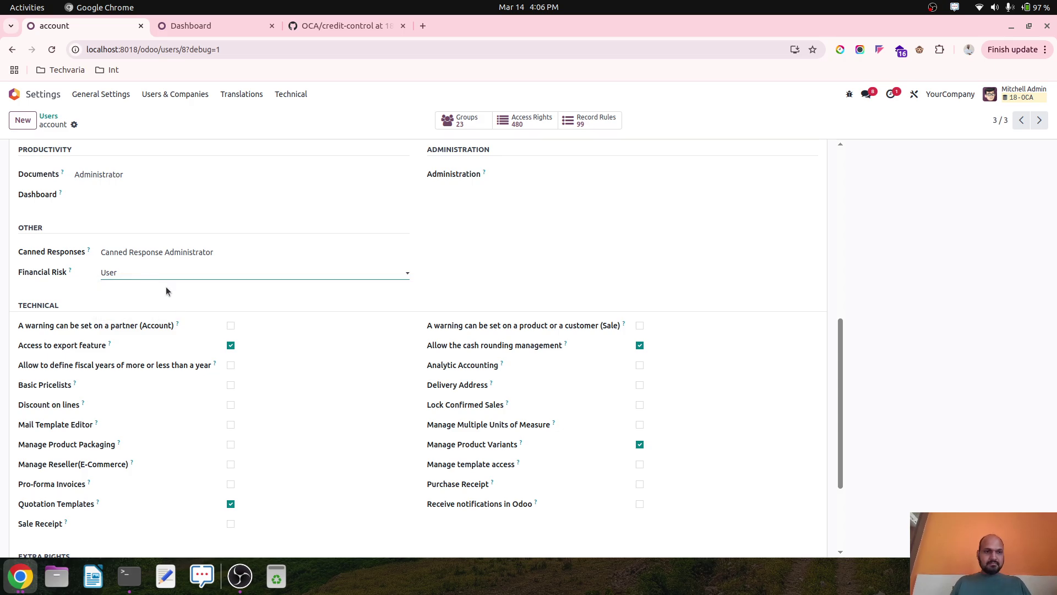
# - Reopen the admin user's record and examine its technical and extra rights
pyautogui.click(48, 116)
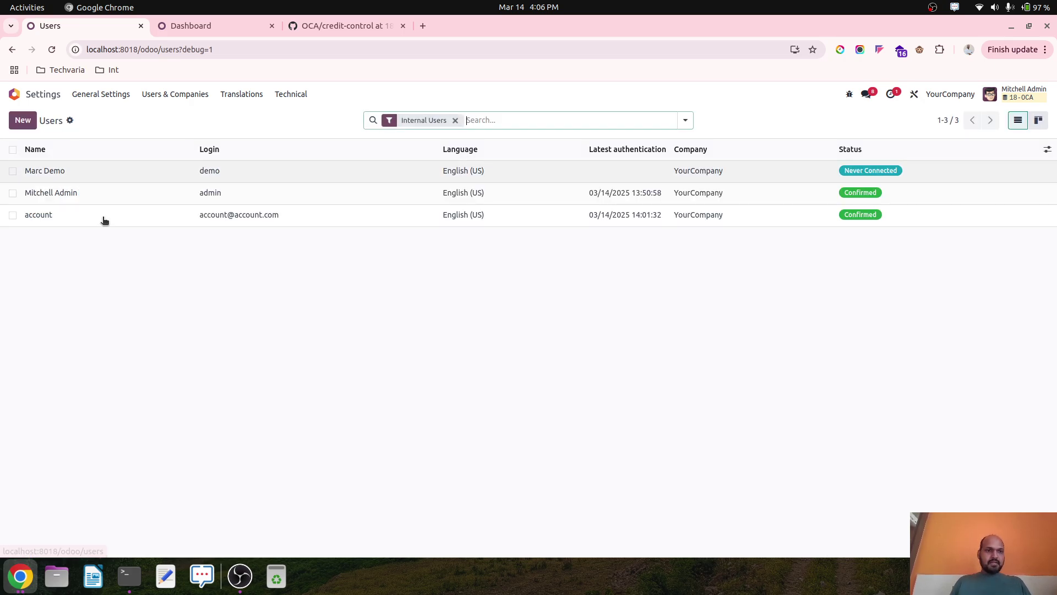
pyautogui.click(128, 199)
pyautogui.scroll(-15, 296, 424)
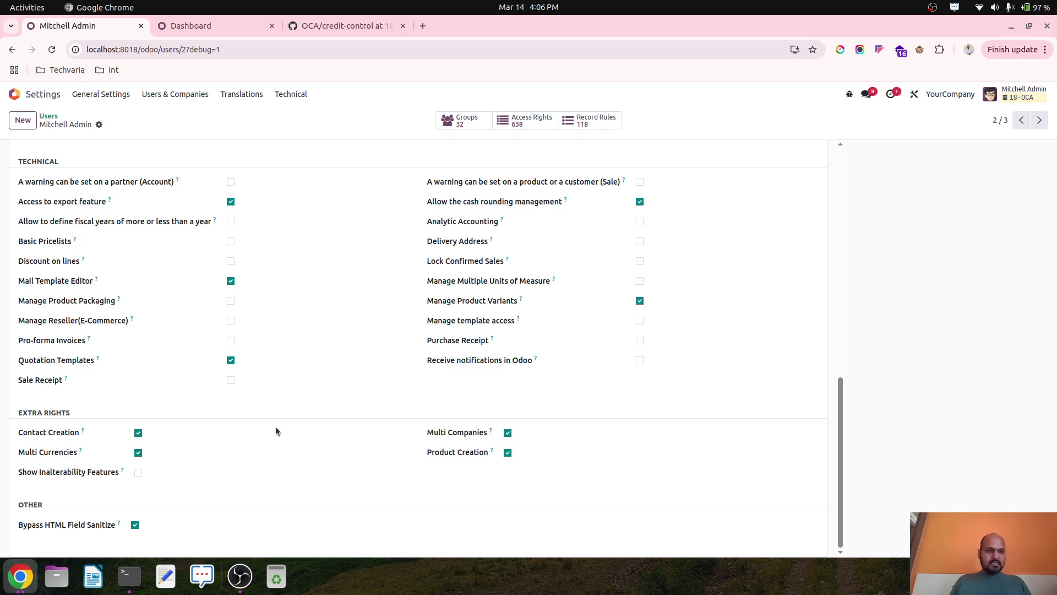
pyautogui.scroll(2, 326, 380)
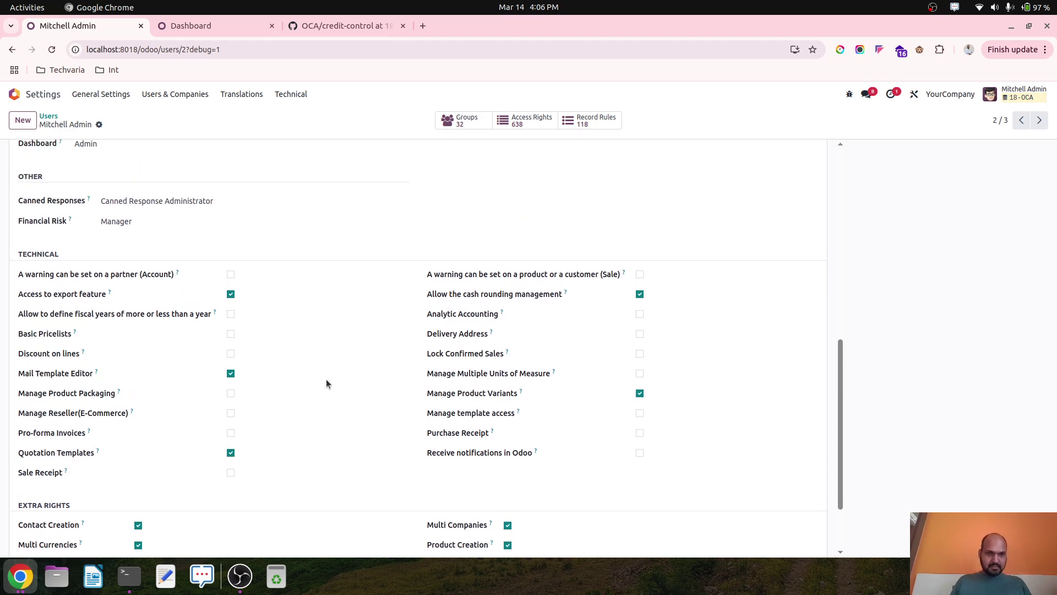
pyautogui.hotkey('ctrl', 'd')
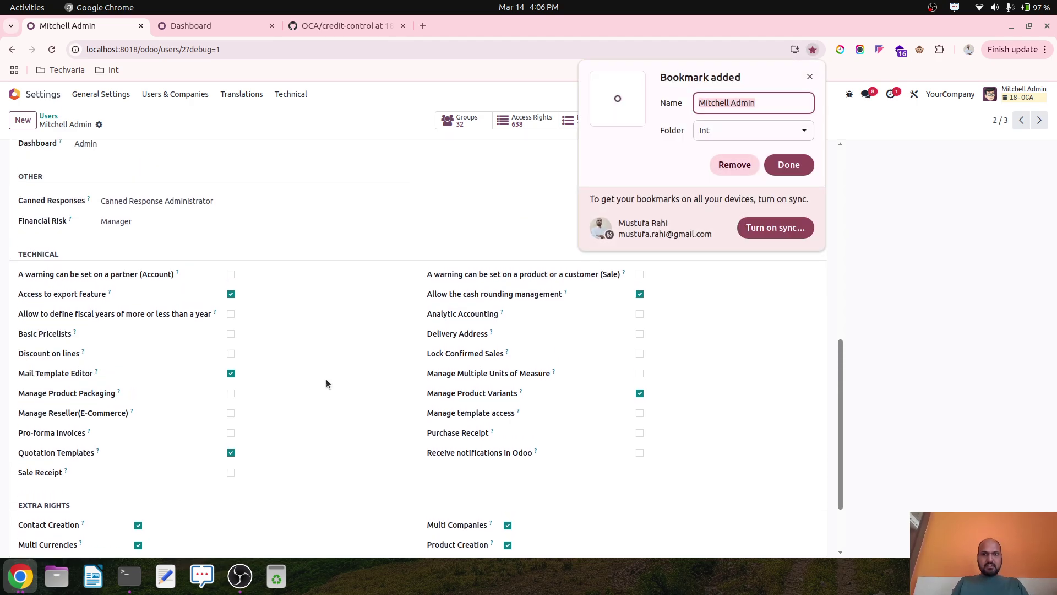
pyautogui.press('BackSpace')
pyautogui.press('Escape')
# - Search the admin user's page for the text "risk" and look over the access rights
pyautogui.hotkey('ctrl', 'f')
pyautogui.write('du')
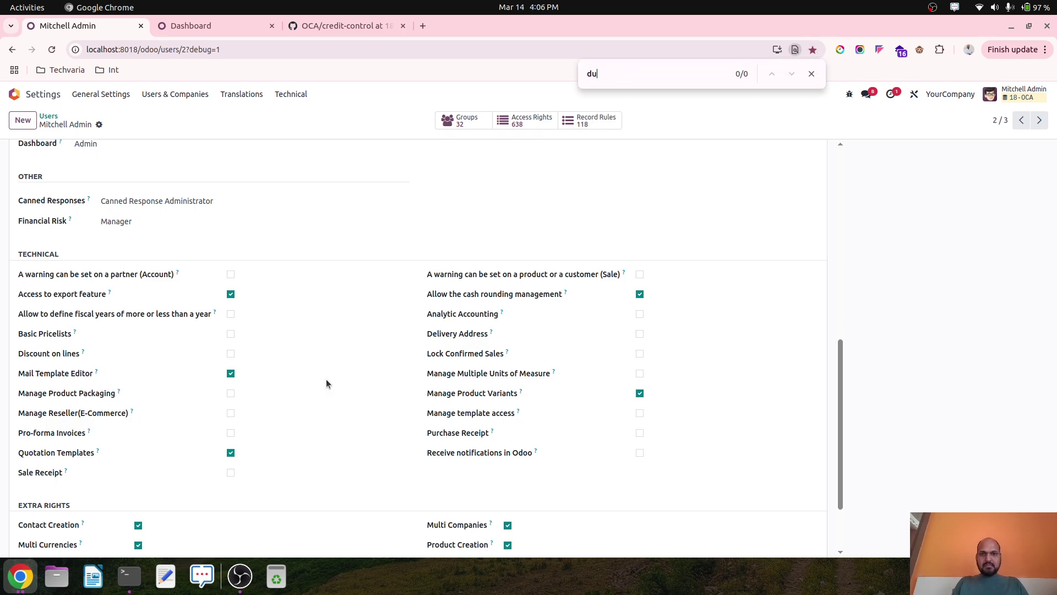
pyautogui.write('r')
pyautogui.press('BackSpace')
pyautogui.press('BackSpace')
pyautogui.press('BackSpace')
pyautogui.write('risk')
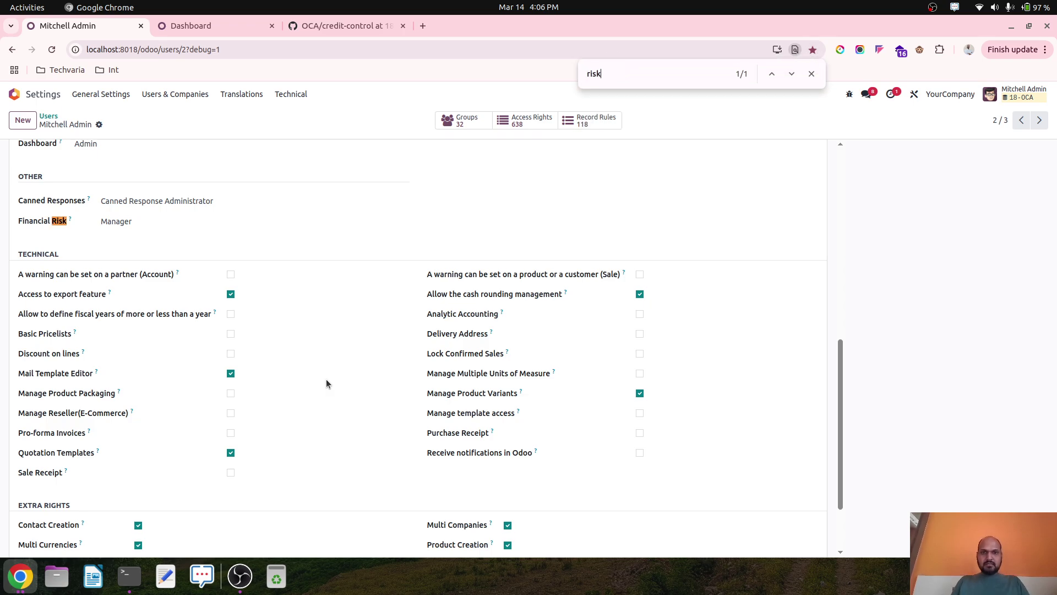
pyautogui.scroll(15, 311, 251)
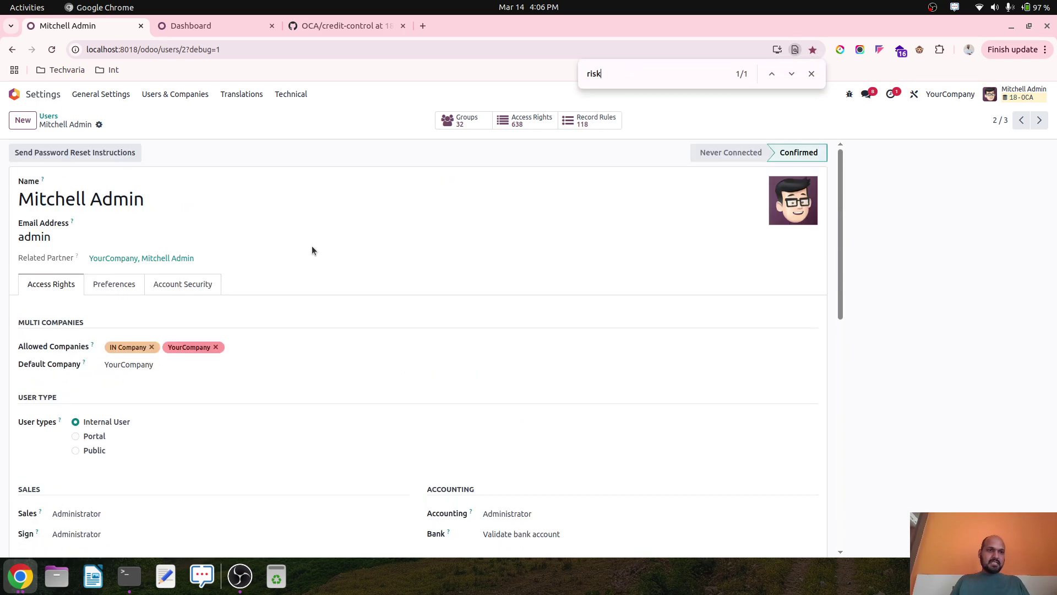
# - Leave the user settings and open the Sales quotations list
pyautogui.click(48, 115)
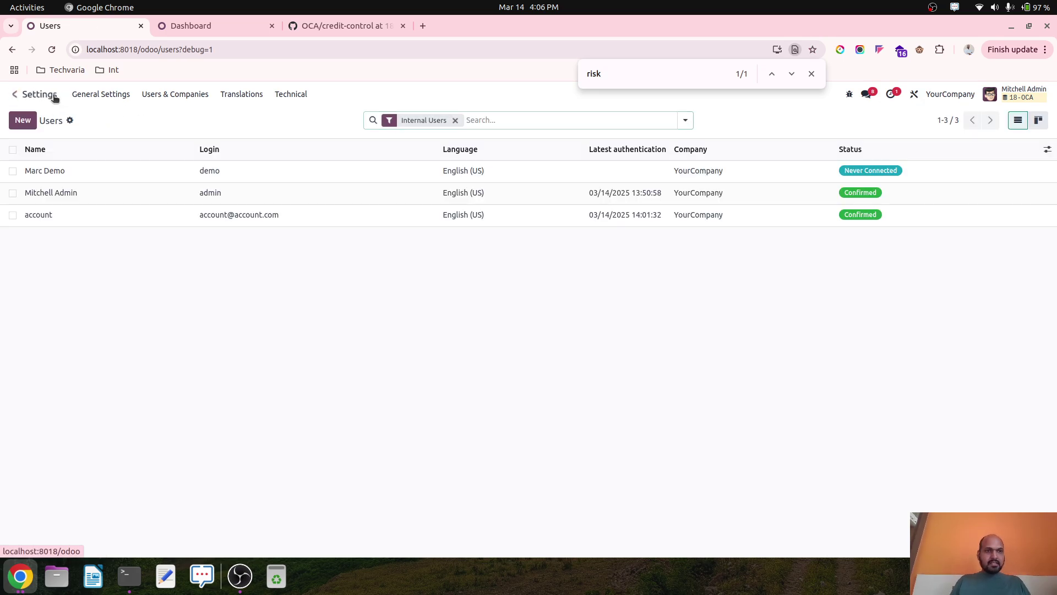
pyautogui.click(15, 94)
pyautogui.click(416, 200)
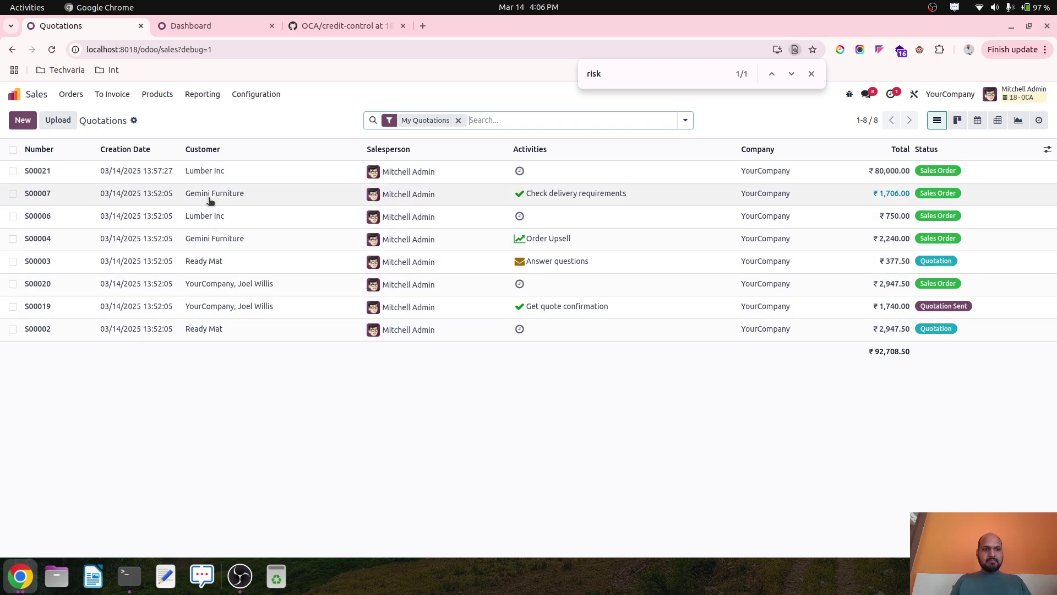
# - Open the list of customer invoices in Accounting
pyautogui.click(14, 94)
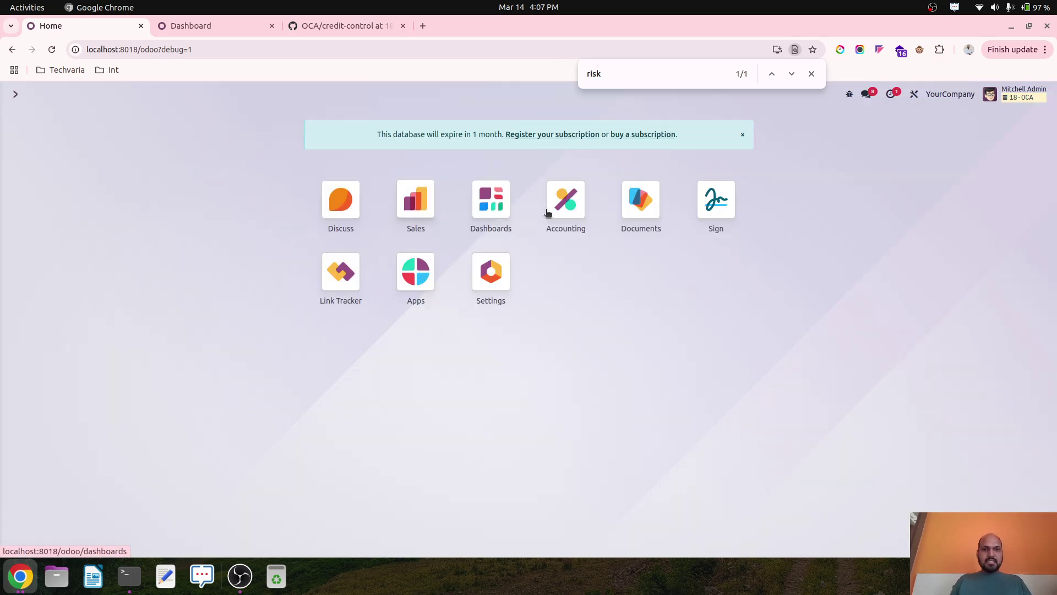
pyautogui.click(550, 208)
pyautogui.click(158, 98)
pyautogui.click(160, 113)
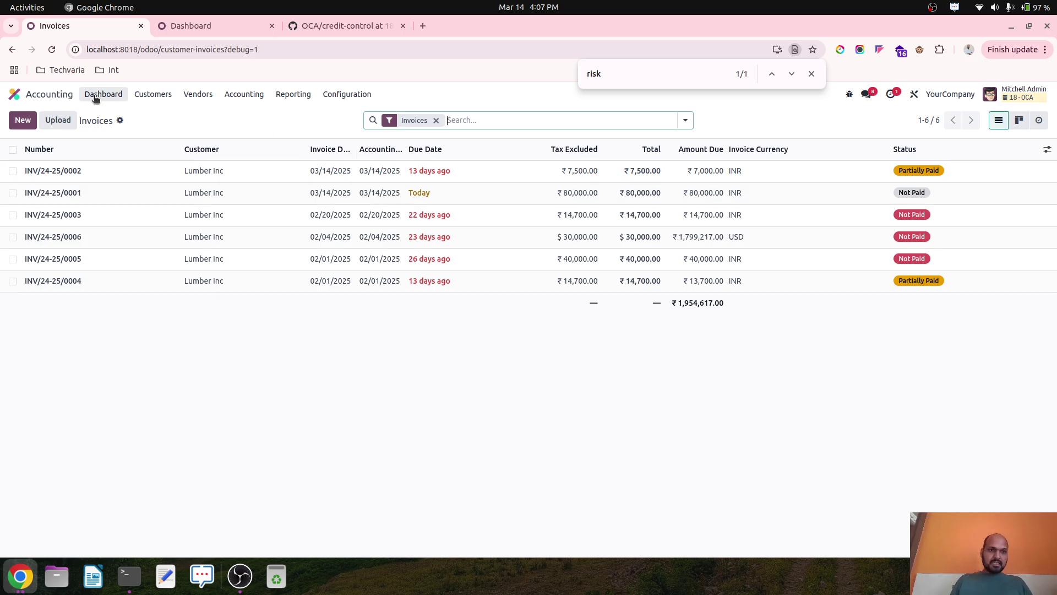
# - Open the Accounting settings and examine the Financial Risk section, including the days-after-due-date value and the over-risk options
pyautogui.click(346, 94)
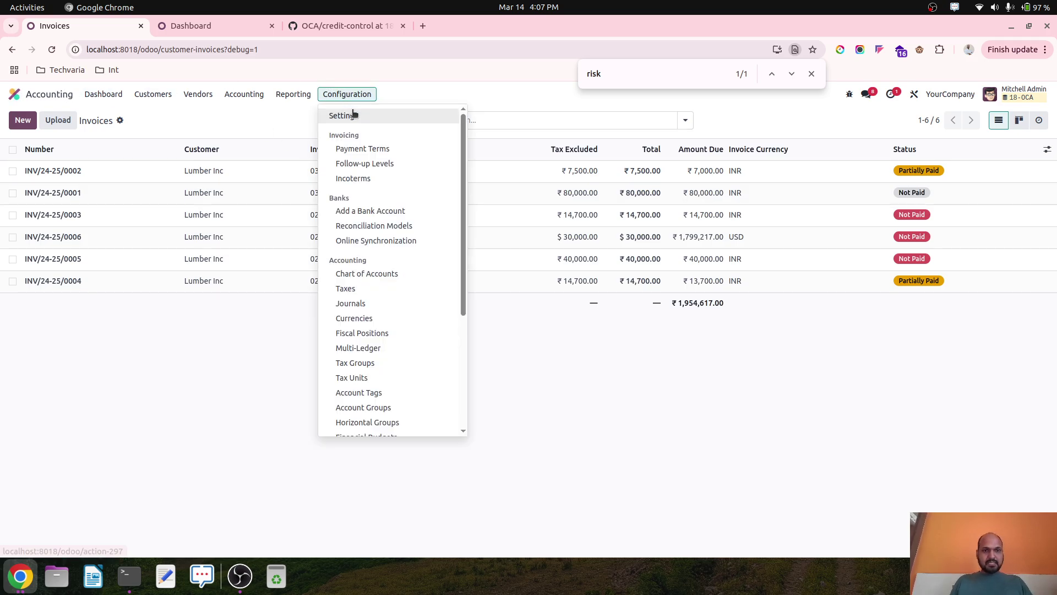
pyautogui.click(352, 114)
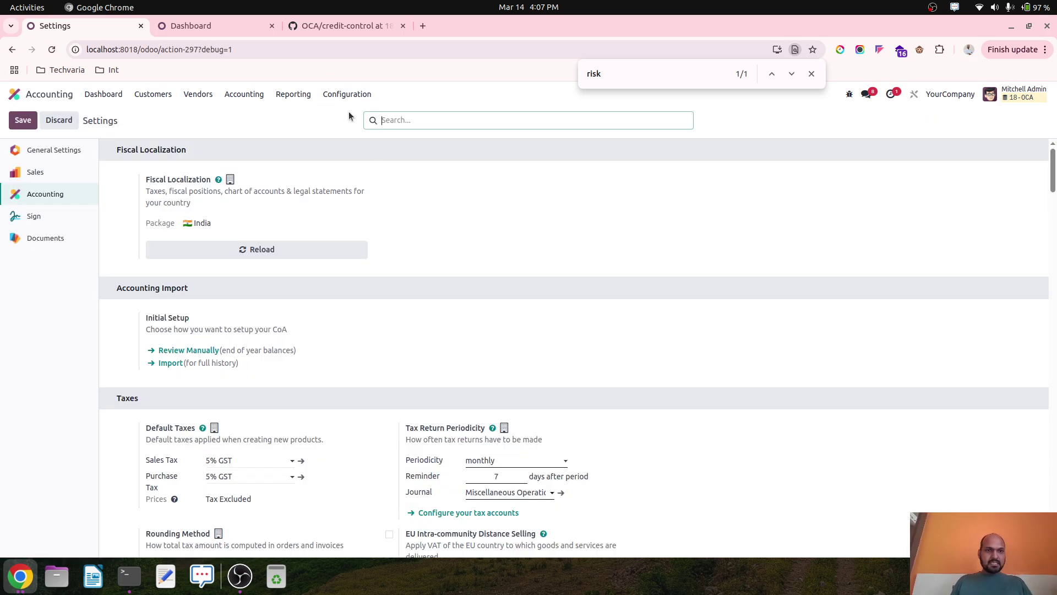
pyautogui.scroll(-15, 399, 287)
pyautogui.scroll(-7, 399, 291)
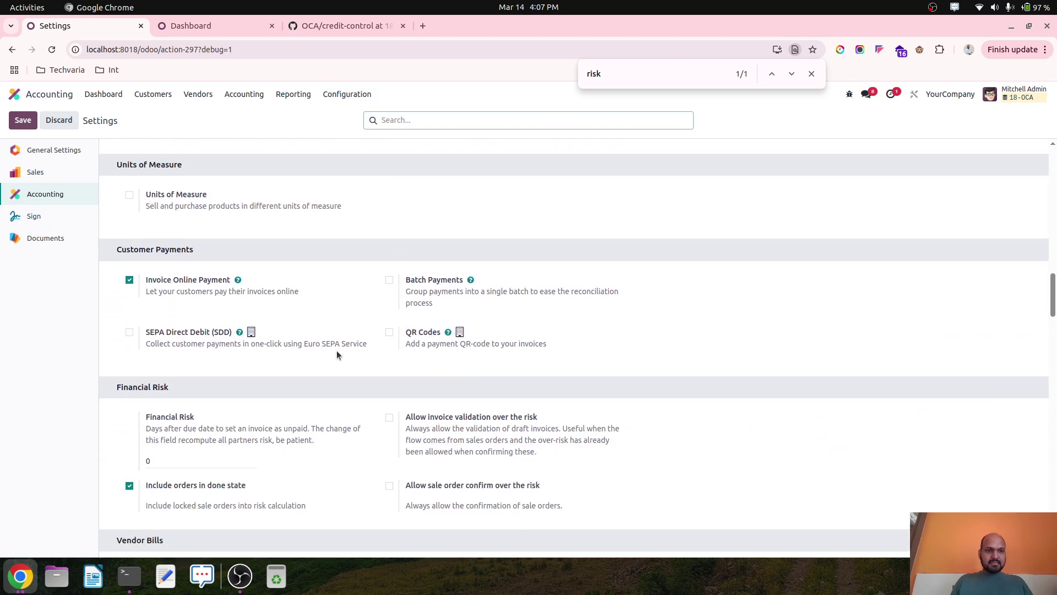
pyautogui.scroll(-4, 336, 350)
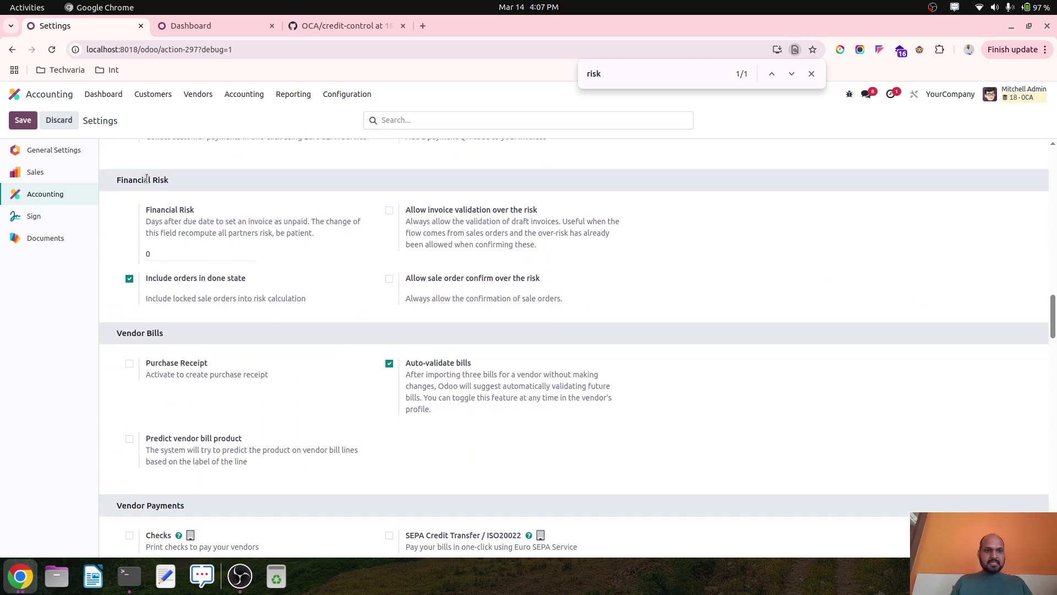
pyautogui.doubleClick(141, 180)
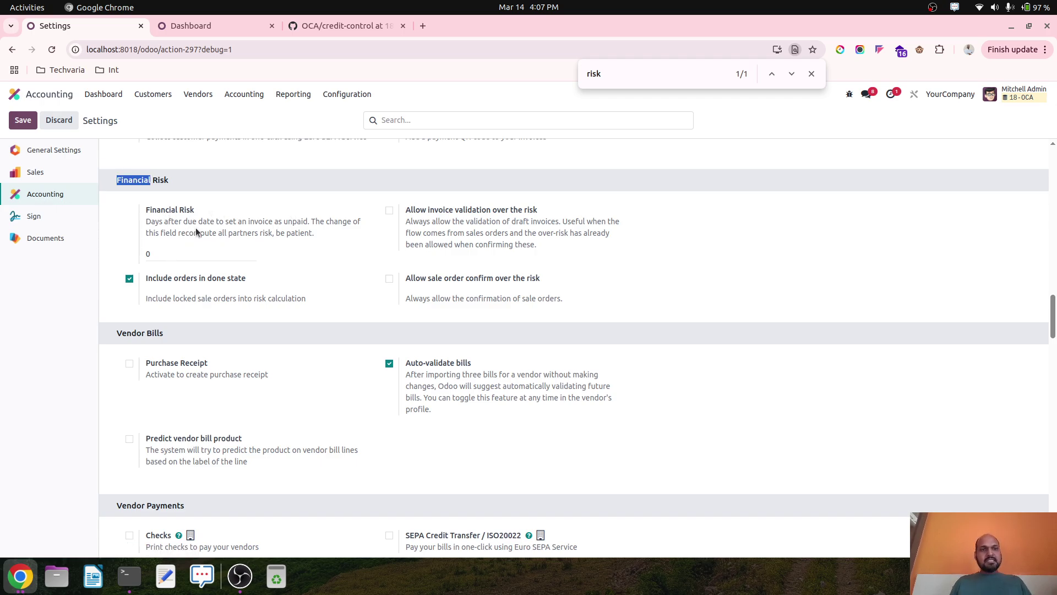
pyautogui.click(216, 254)
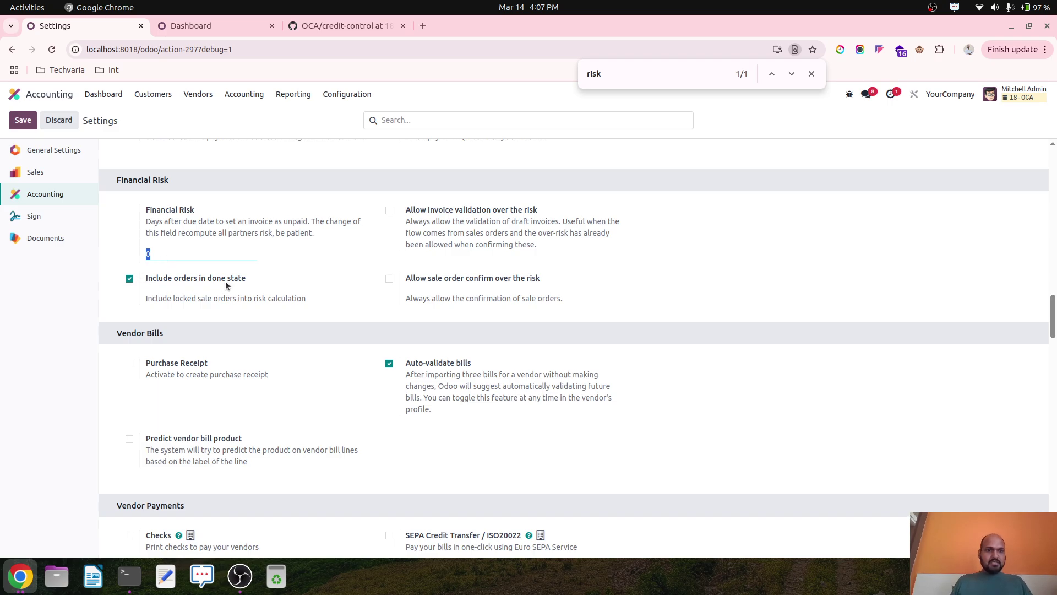
pyautogui.click(261, 284)
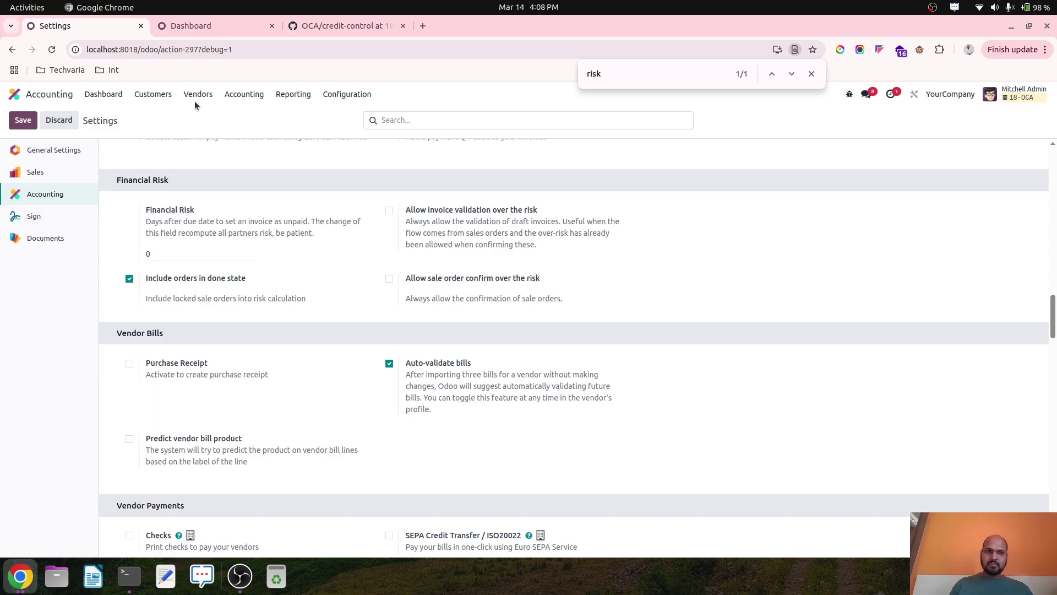
# - Open the Azure Interior customer record from the customer list and show its financial risk details
pyautogui.click(153, 94)
pyautogui.click(172, 176)
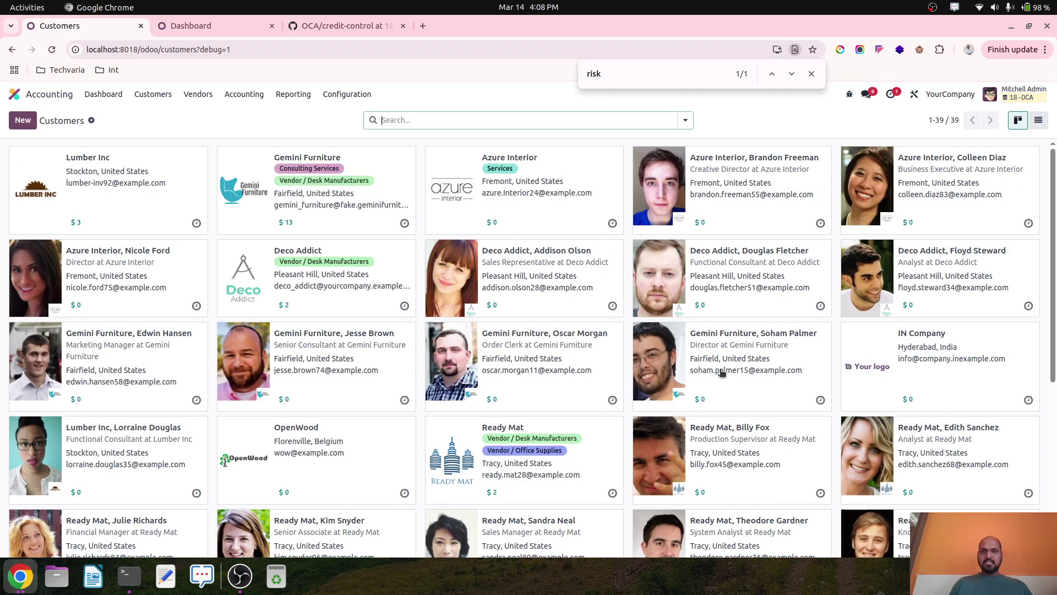
pyautogui.click(553, 183)
pyautogui.click(222, 359)
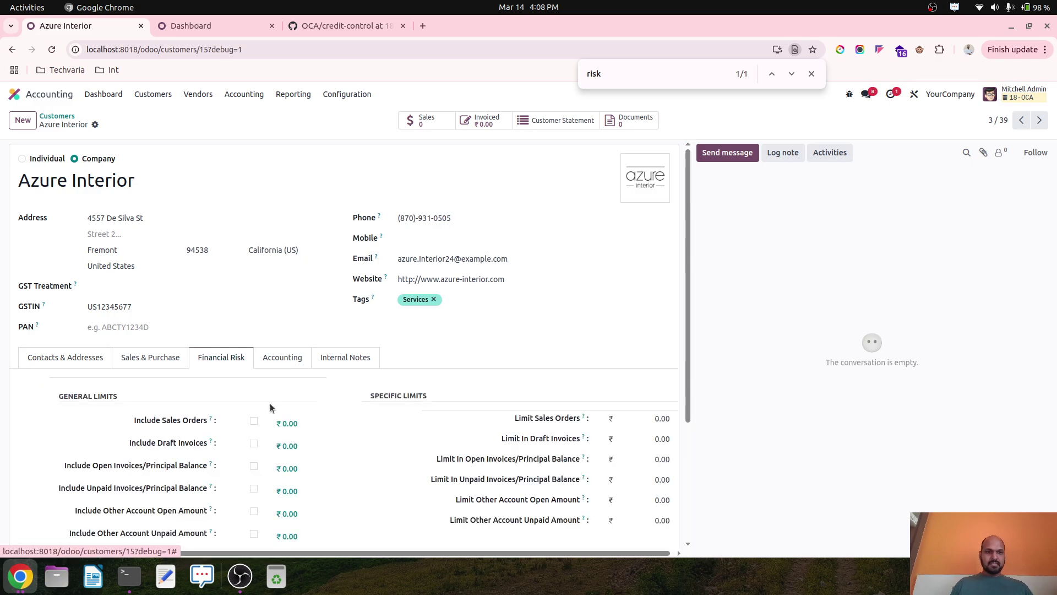
pyautogui.scroll(-3, 271, 404)
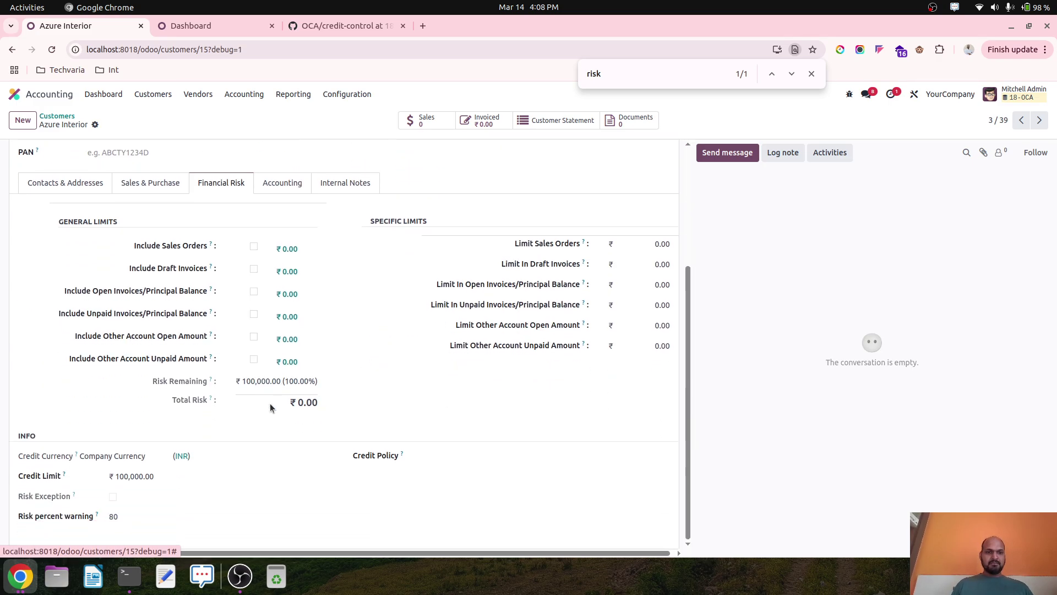
# - Include sales orders and draft invoices in Azure Interior's risk, with specific limits of 25,000 for sales orders and 50,000 for draft invoices
pyautogui.click(254, 248)
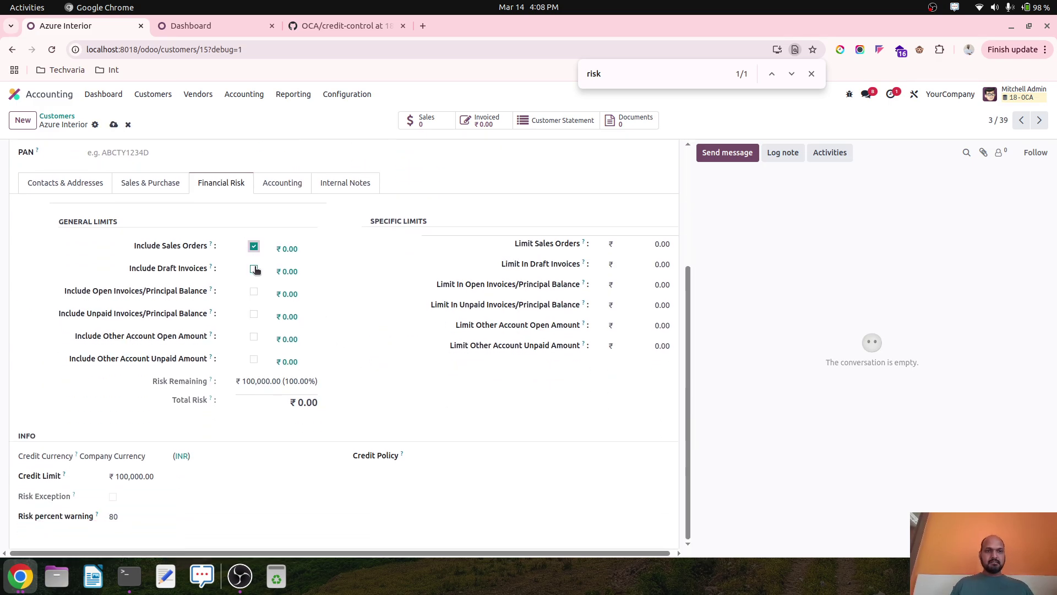
pyautogui.click(254, 269)
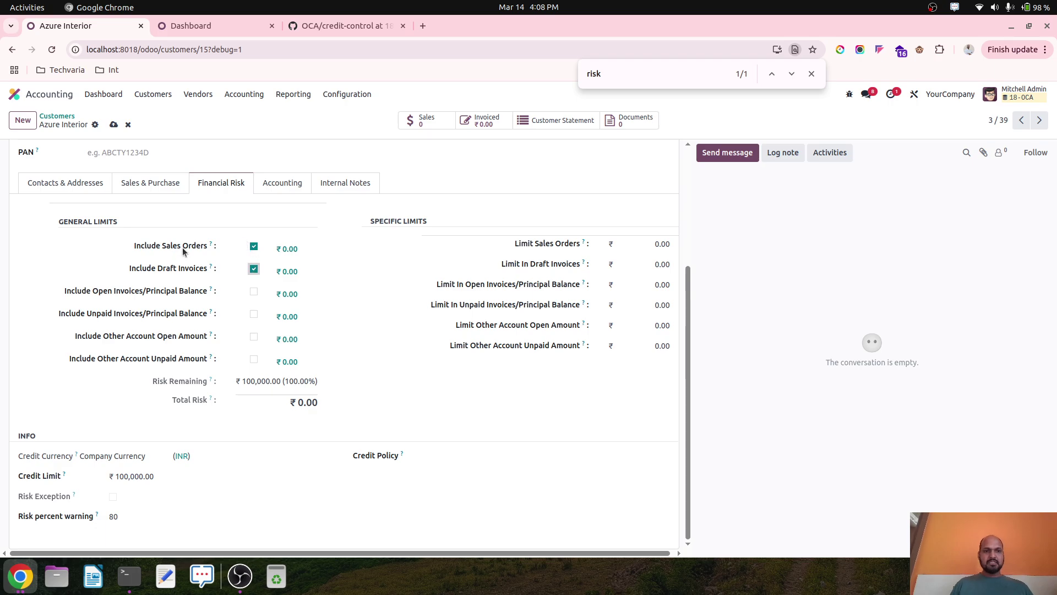
pyautogui.click(660, 244)
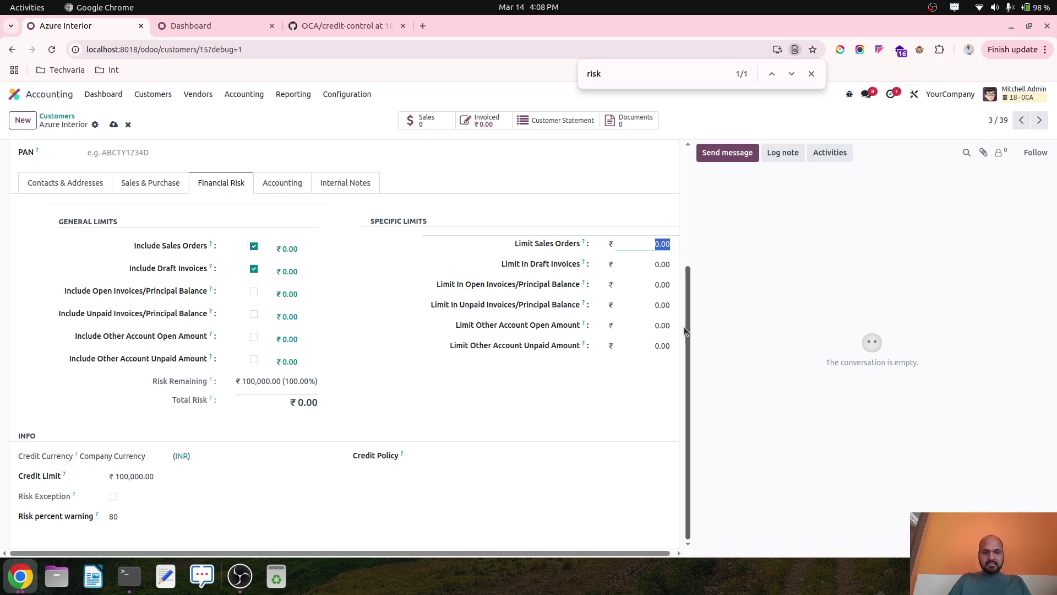
pyautogui.write('25000')
pyautogui.press('Tab')
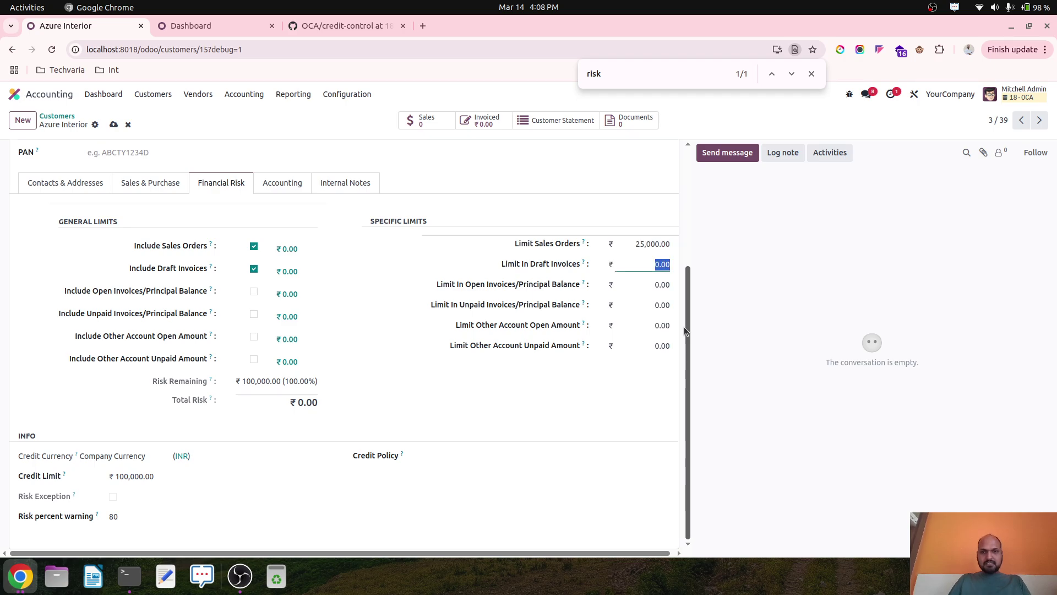
pyautogui.write('50000')
pyautogui.click(568, 457)
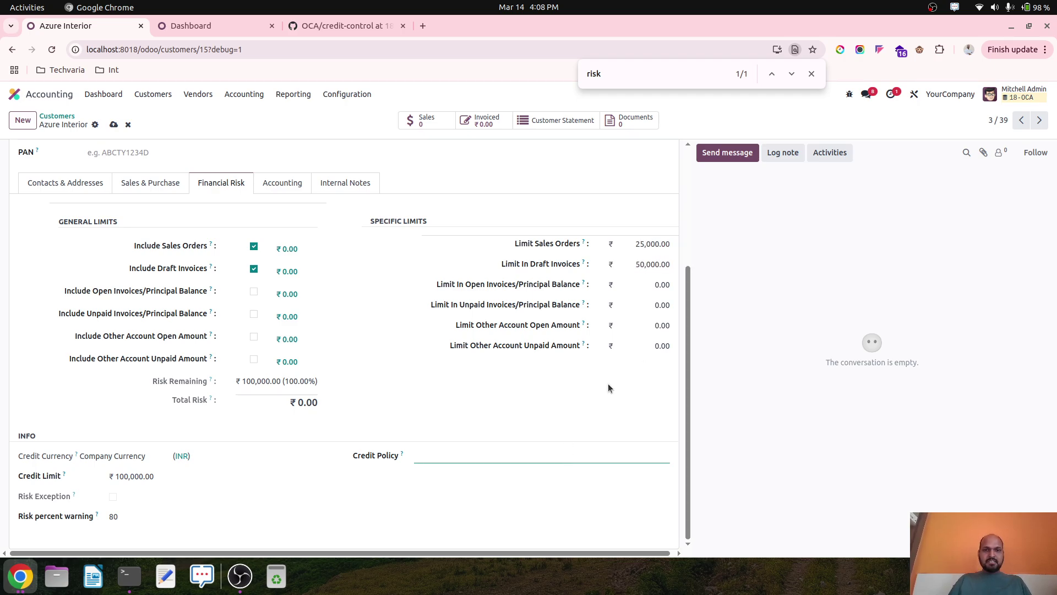
# - Examine Azure Interior's credit limit and risk percent warning, and compare them with the credit limits among its accounting details
pyautogui.click(140, 476)
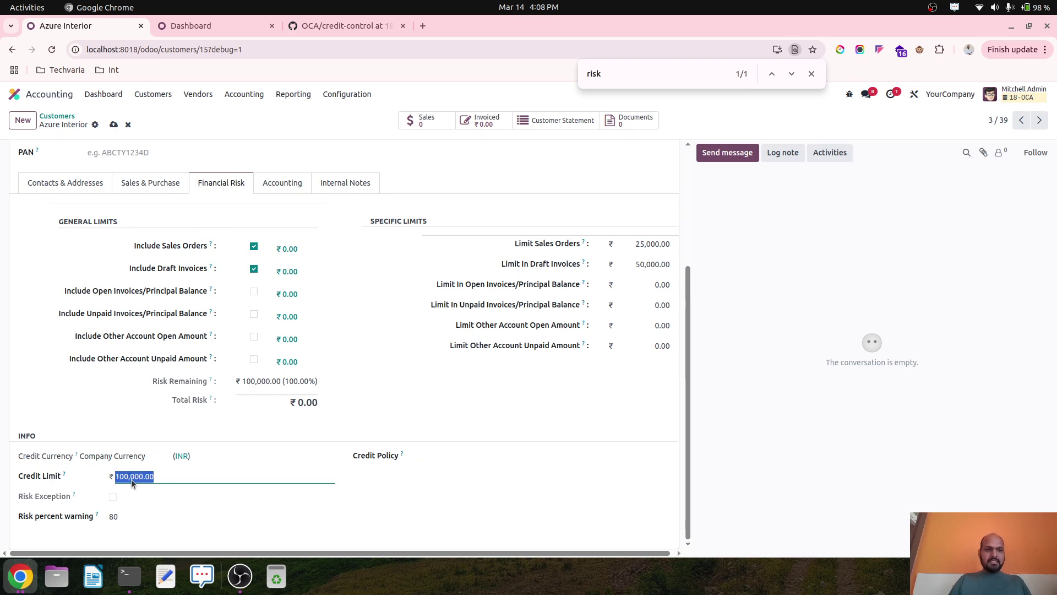
pyautogui.click(289, 184)
pyautogui.scroll(-1, 397, 447)
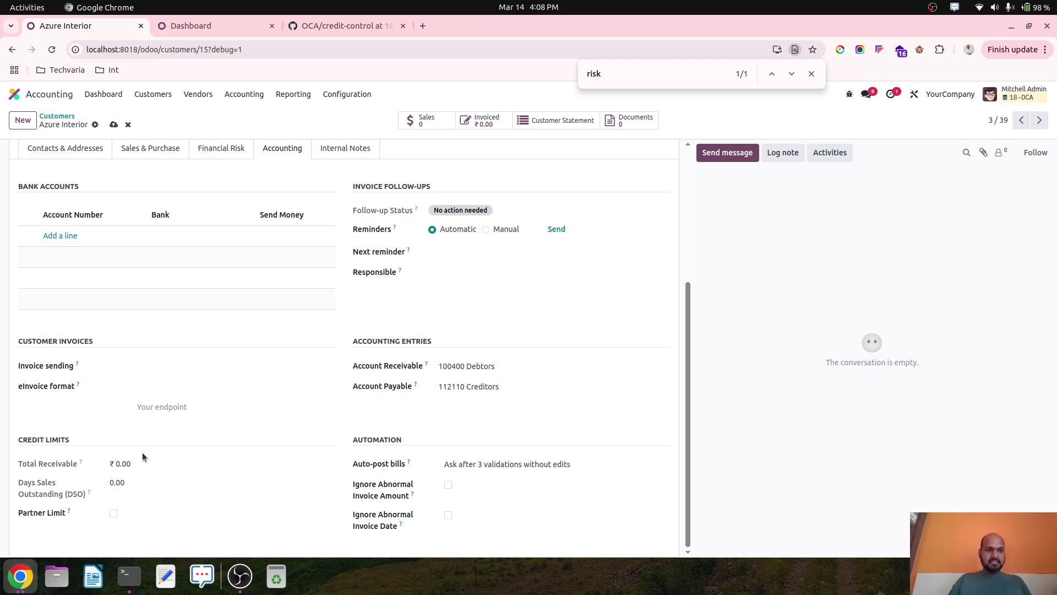
pyautogui.click(232, 154)
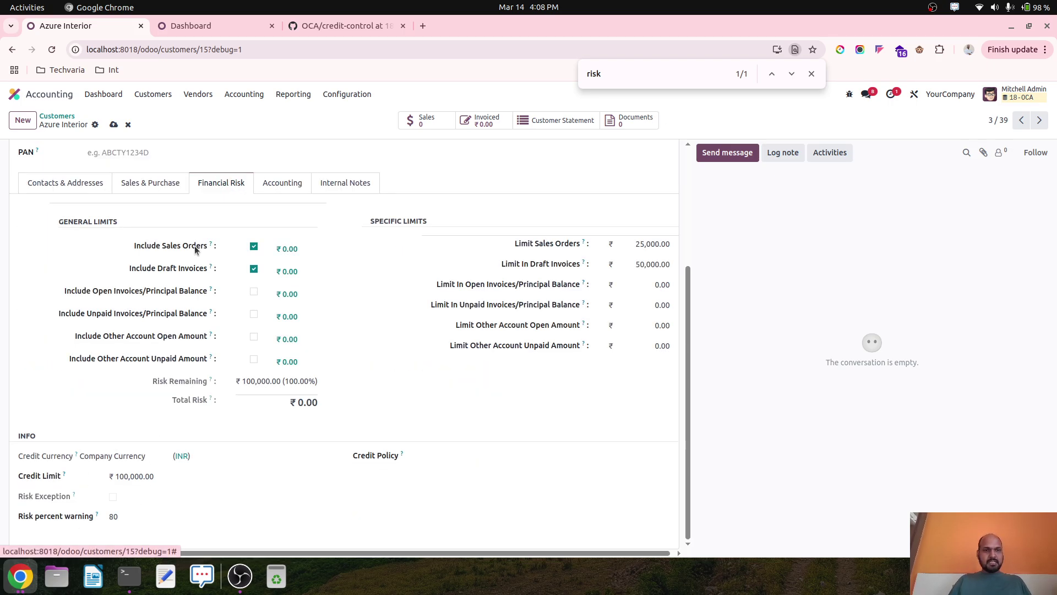
pyautogui.click(133, 479)
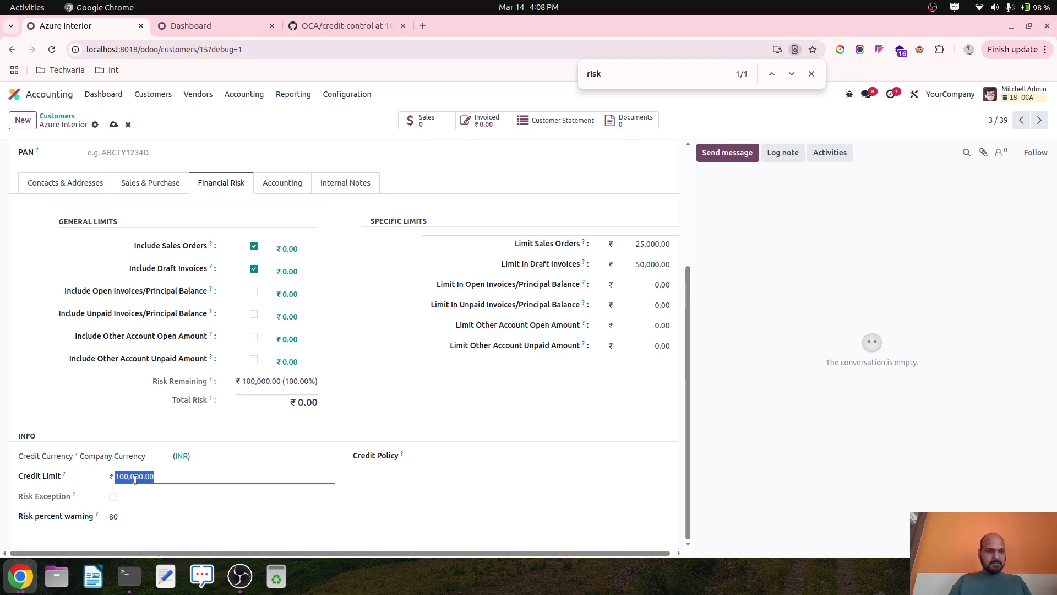
pyautogui.click(132, 518)
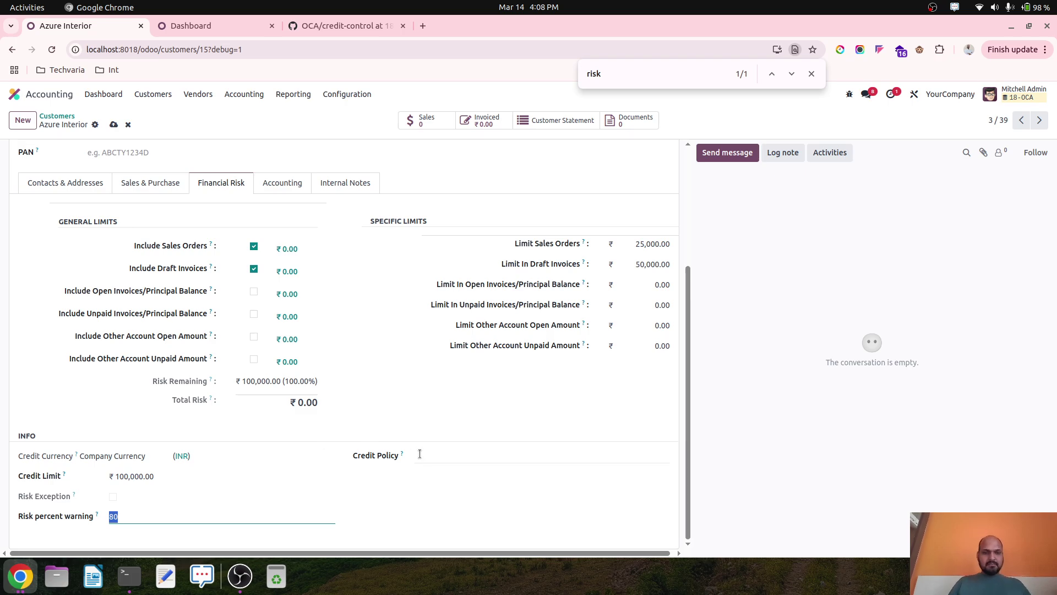
# - Choose Company Currency as the credit currency and save the Azure Interior record, closing the page's text search
pyautogui.click(133, 456)
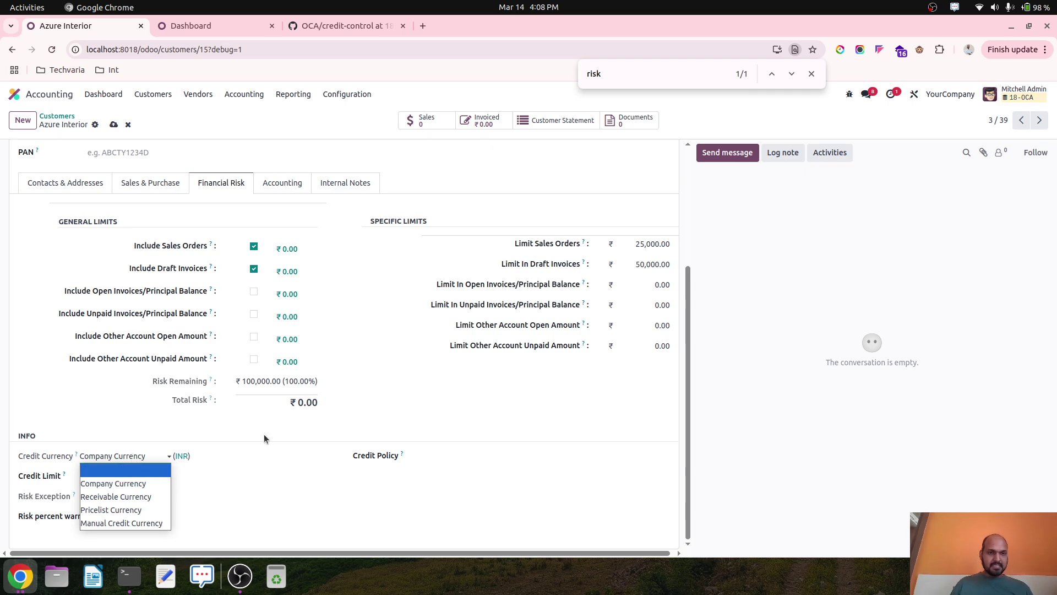
pyautogui.click(121, 485)
pyautogui.click(114, 125)
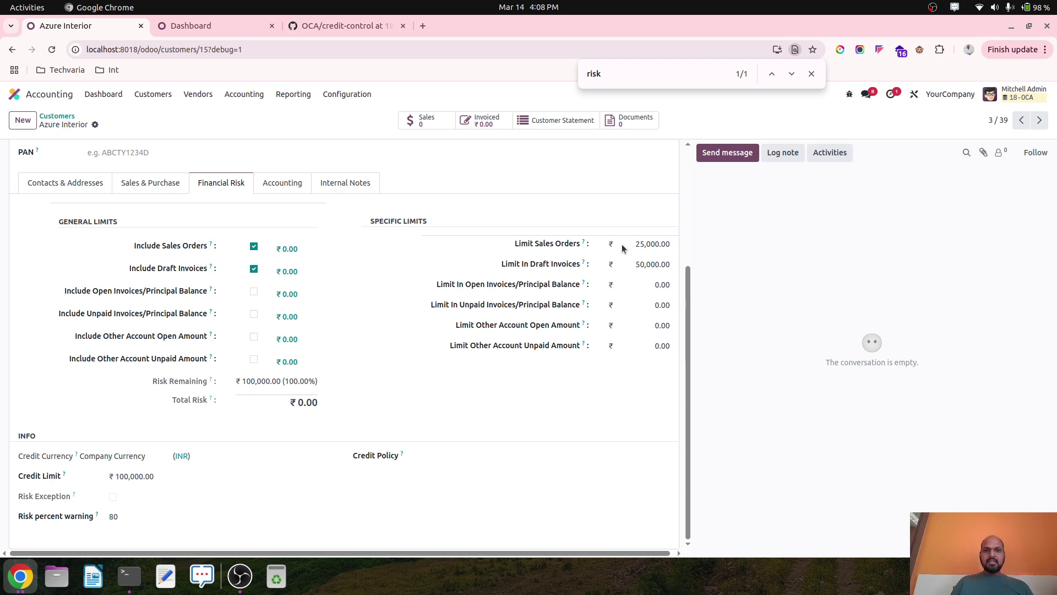
pyautogui.click(811, 73)
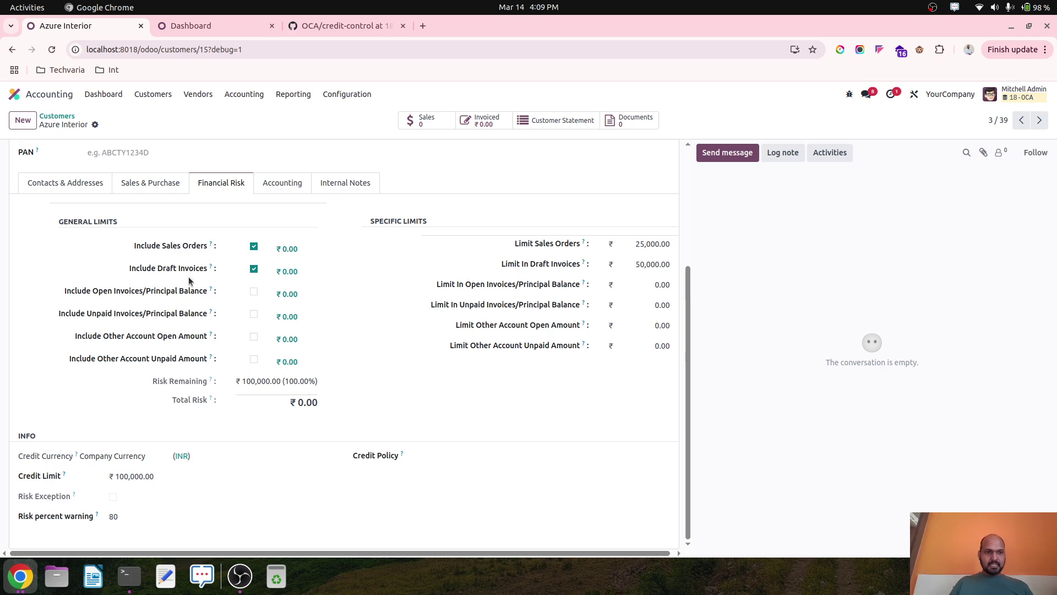
# - Open Sales in the other Odoo session and create a new quotation for the customer Azure Interior
pyautogui.click(233, 24)
pyautogui.click(15, 94)
pyautogui.click(427, 200)
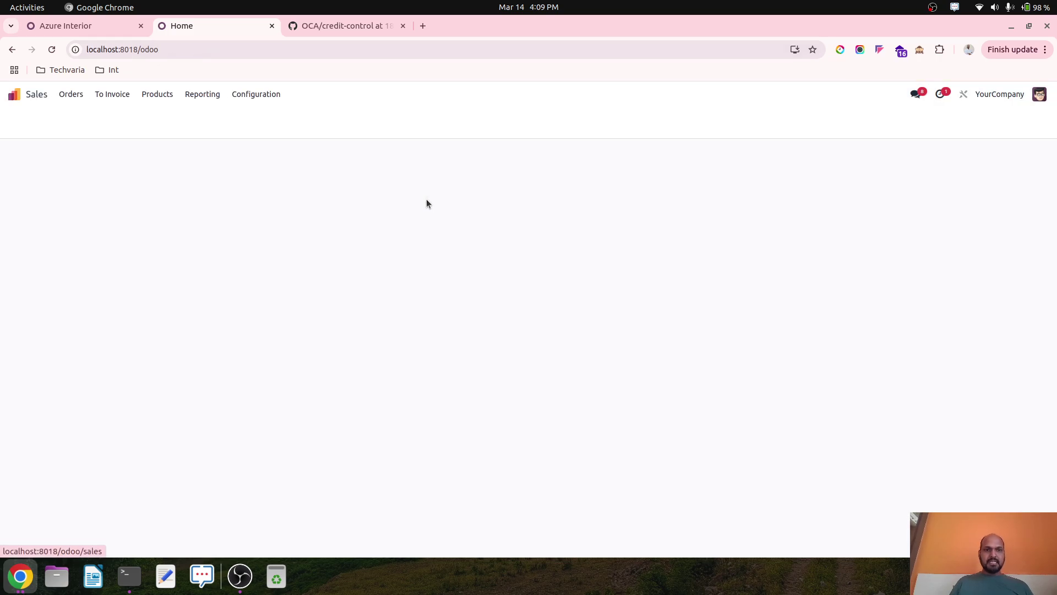
pyautogui.click(103, 32)
pyautogui.click(170, 28)
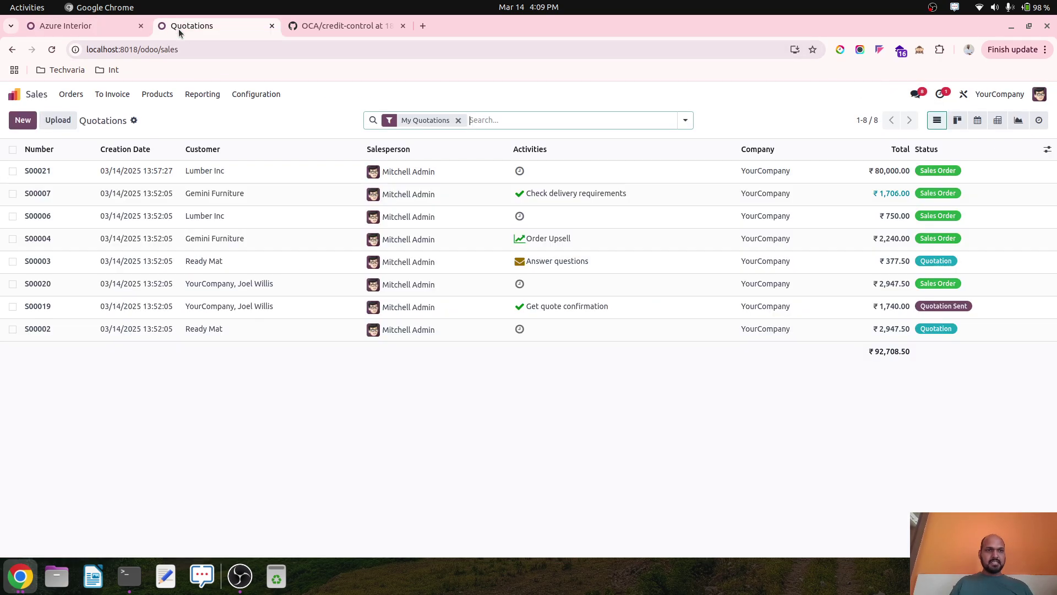
pyautogui.click(23, 120)
pyautogui.write('azure')
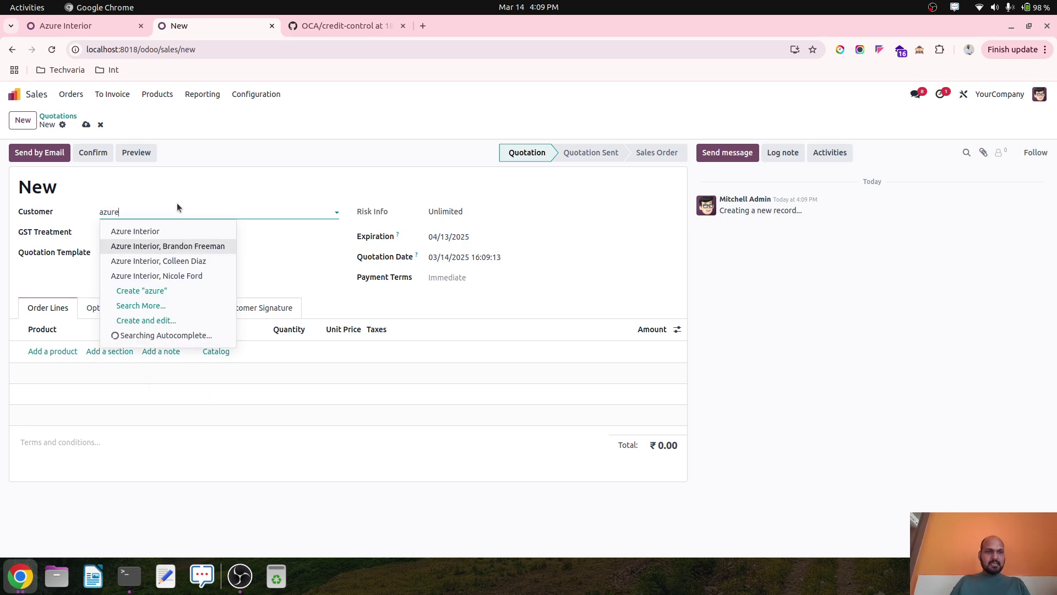
pyautogui.press('Return')
# - Add Cabinet with Doors to the quotation with quantity 11 and unit price 500, and confirm the order
pyautogui.click(52, 361)
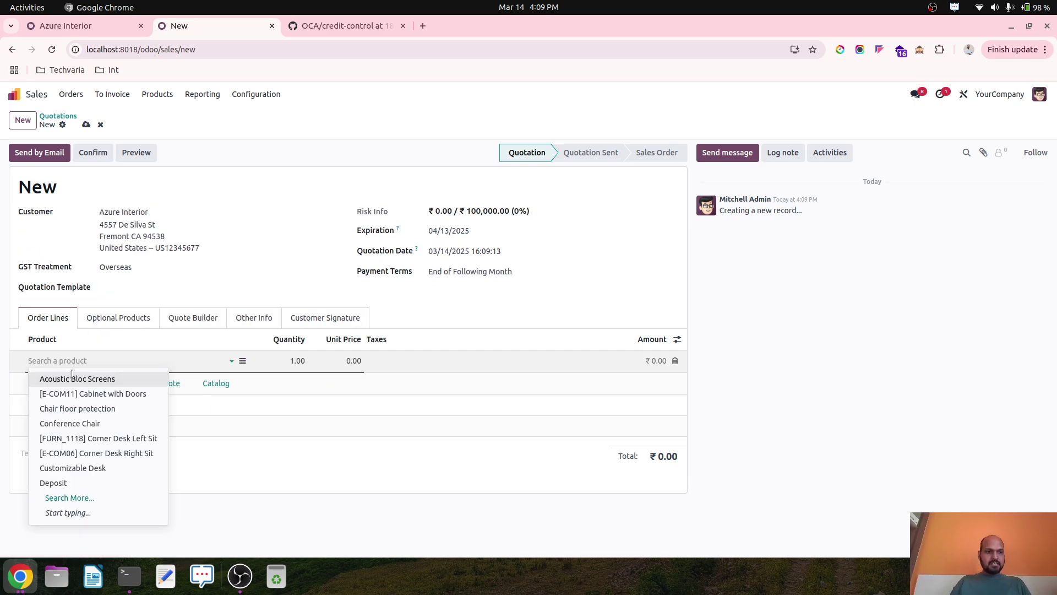
pyautogui.click(81, 392)
pyautogui.click(294, 363)
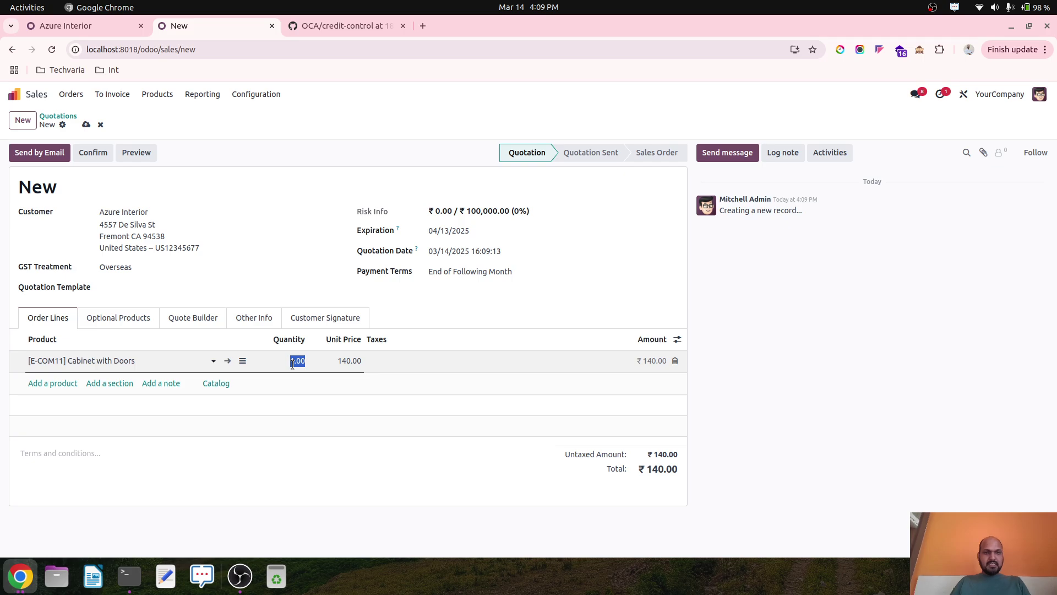
pyautogui.click(292, 364)
pyautogui.press('Tab')
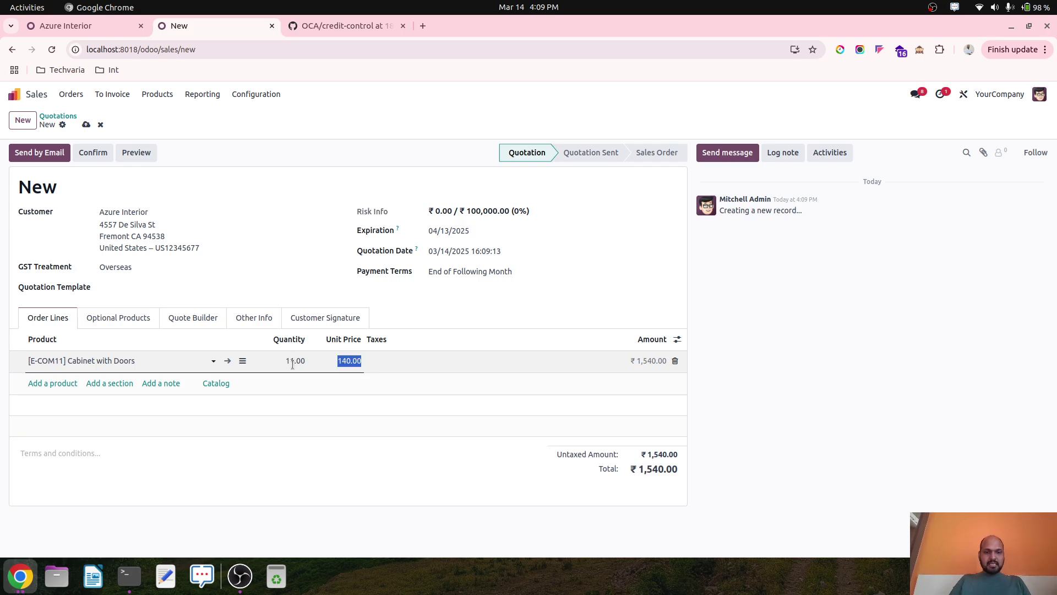
pyautogui.write('500')
pyautogui.press('Tab')
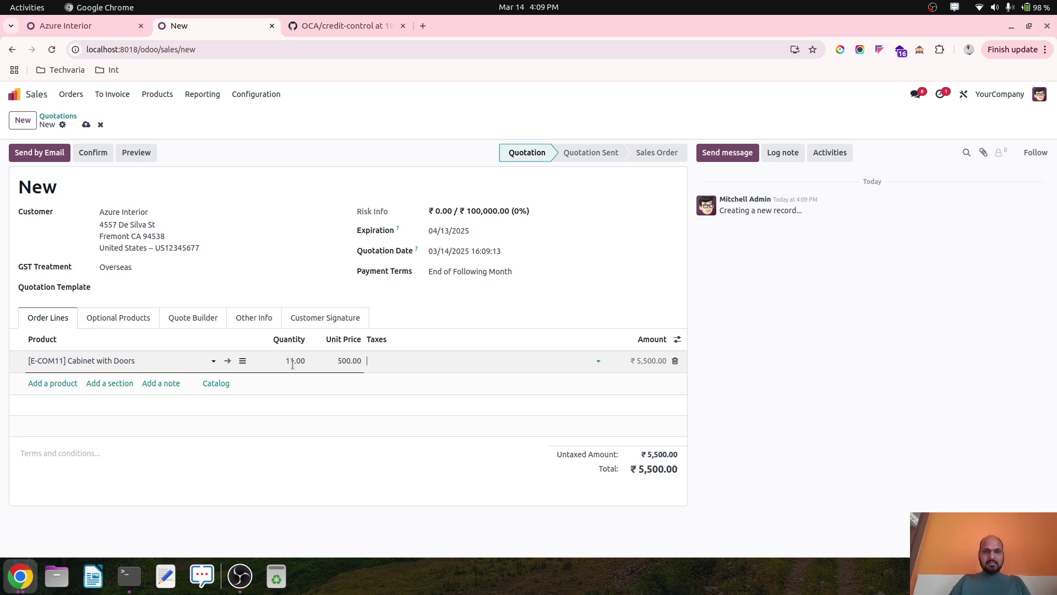
pyautogui.click(86, 125)
pyautogui.click(93, 153)
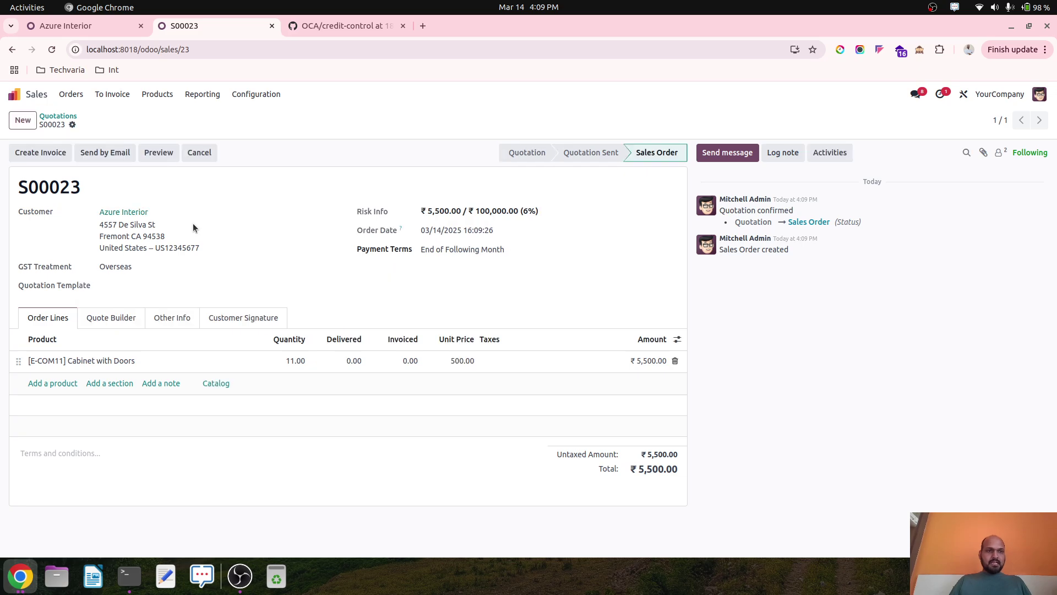
# - Reload the Azure Interior customer record, check its financial risk amounts, and return to the confirmed sales order
pyautogui.click(100, 25)
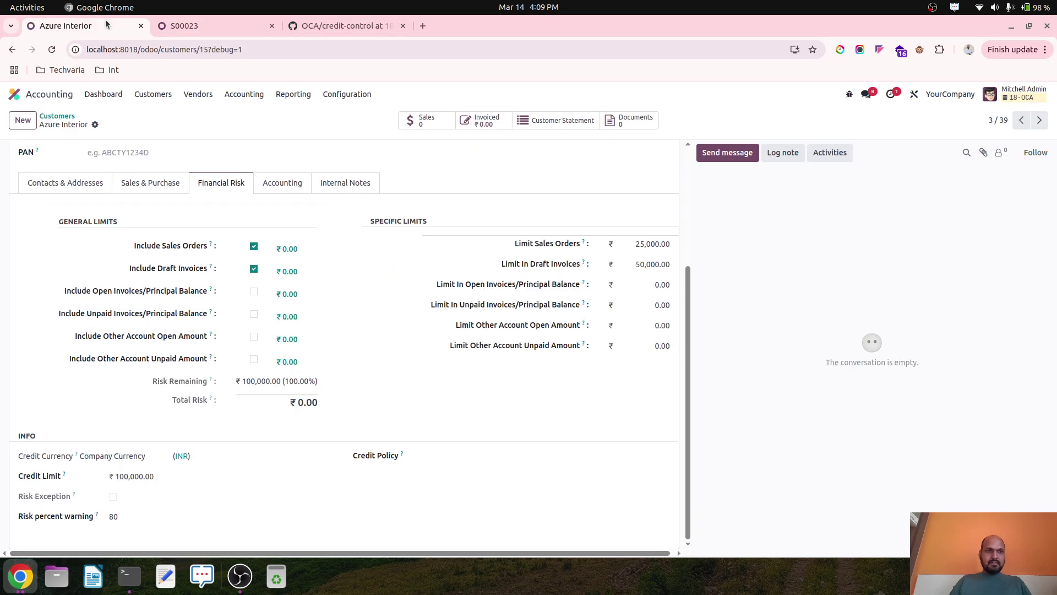
pyautogui.click(51, 49)
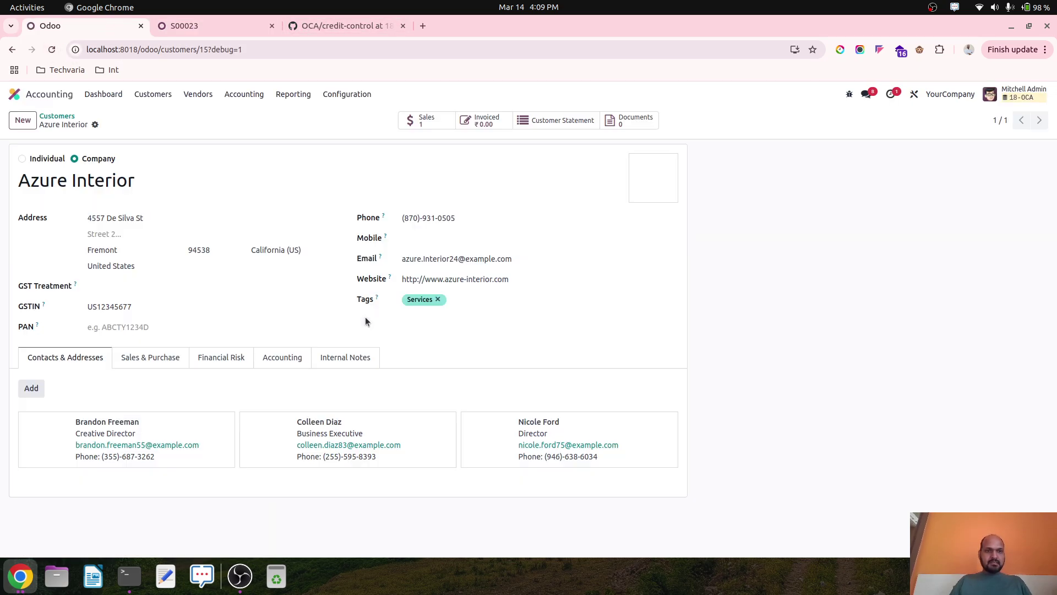
pyautogui.click(206, 352)
pyautogui.scroll(-2, 326, 381)
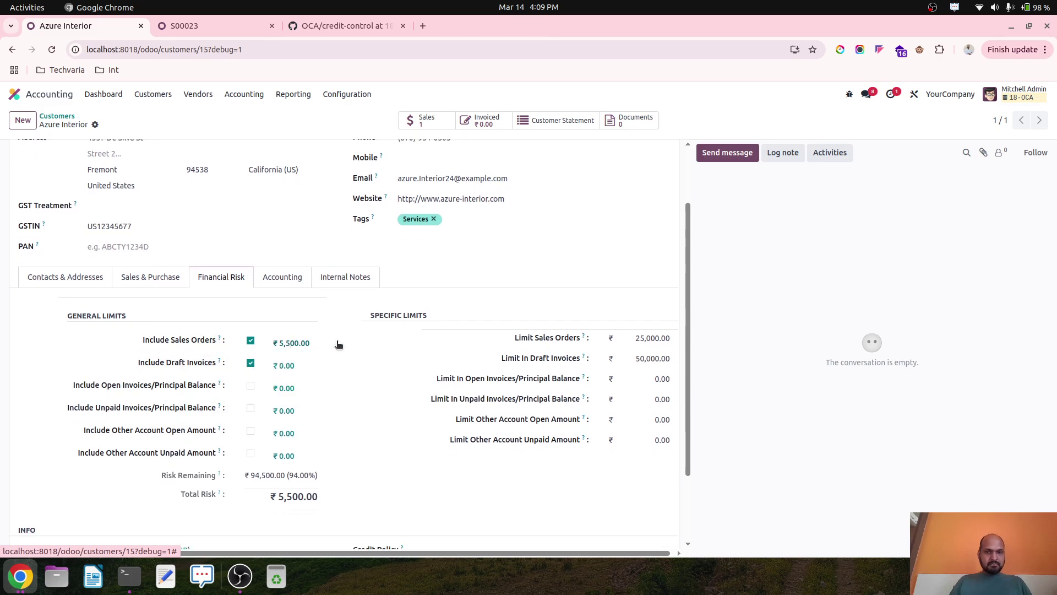
pyautogui.click(181, 26)
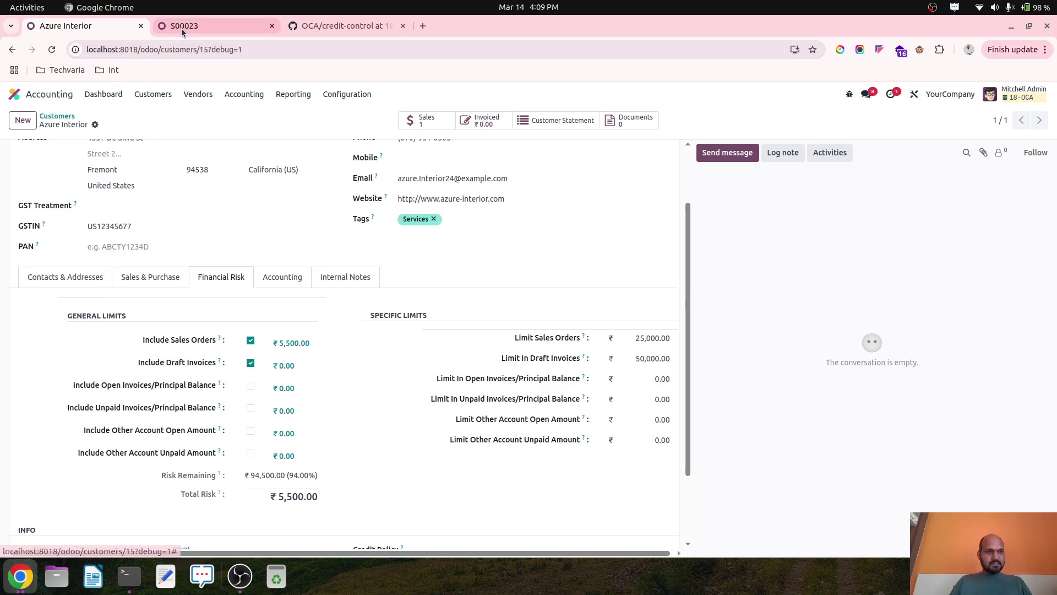
# - Duplicate the confirmed sales order and change the copy's customer to the second individual contact listed under Azure Interior
pyautogui.click(73, 125)
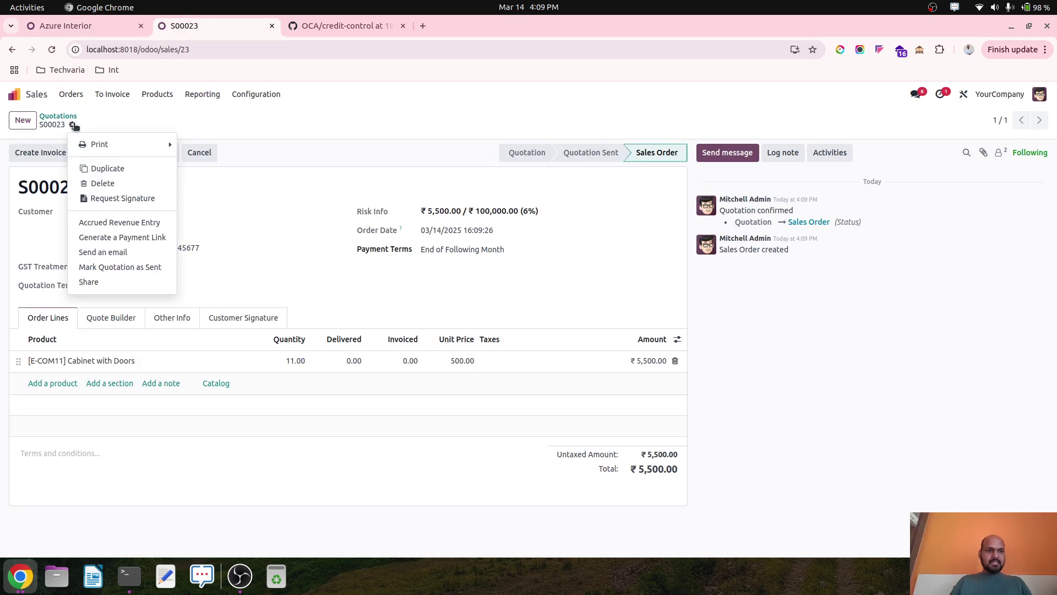
pyautogui.click(130, 181)
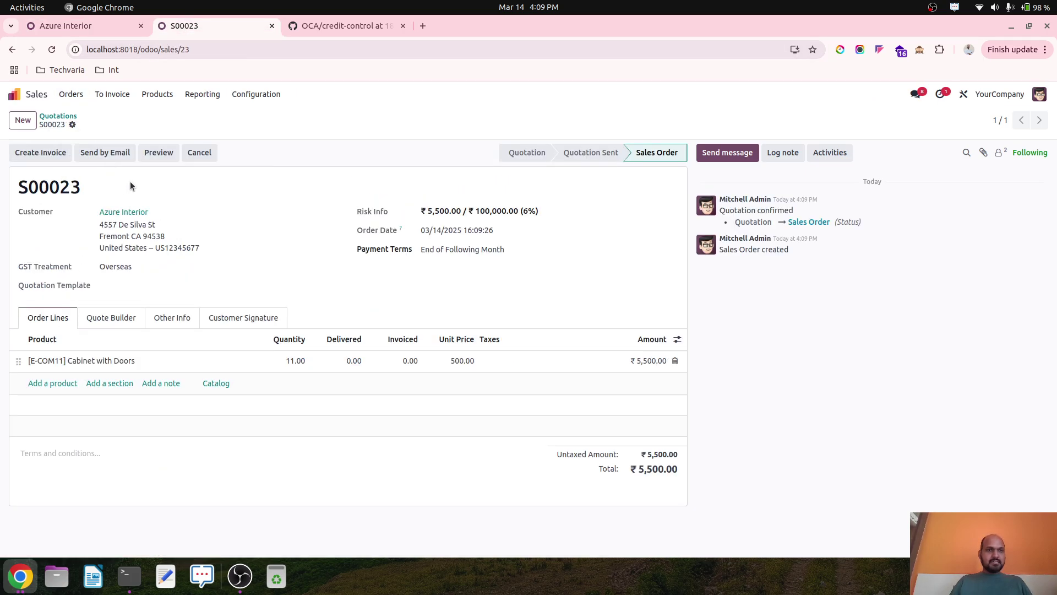
pyautogui.click(182, 214)
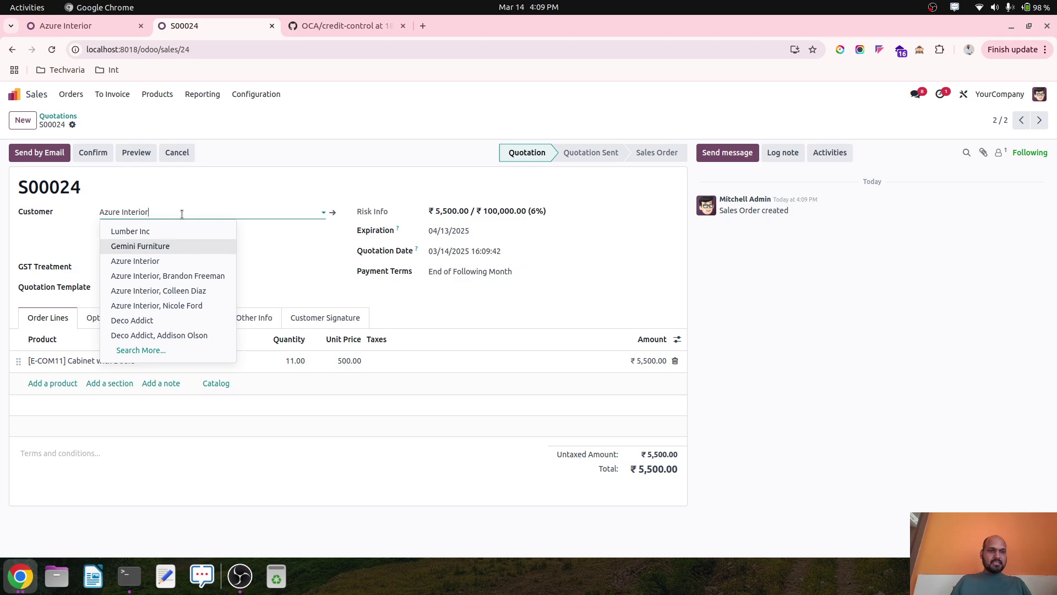
pyautogui.click(146, 291)
# - Replace the order line's product with Corner Desk Right Sit, set its quantity to 100, and save the quotation
pyautogui.click(113, 363)
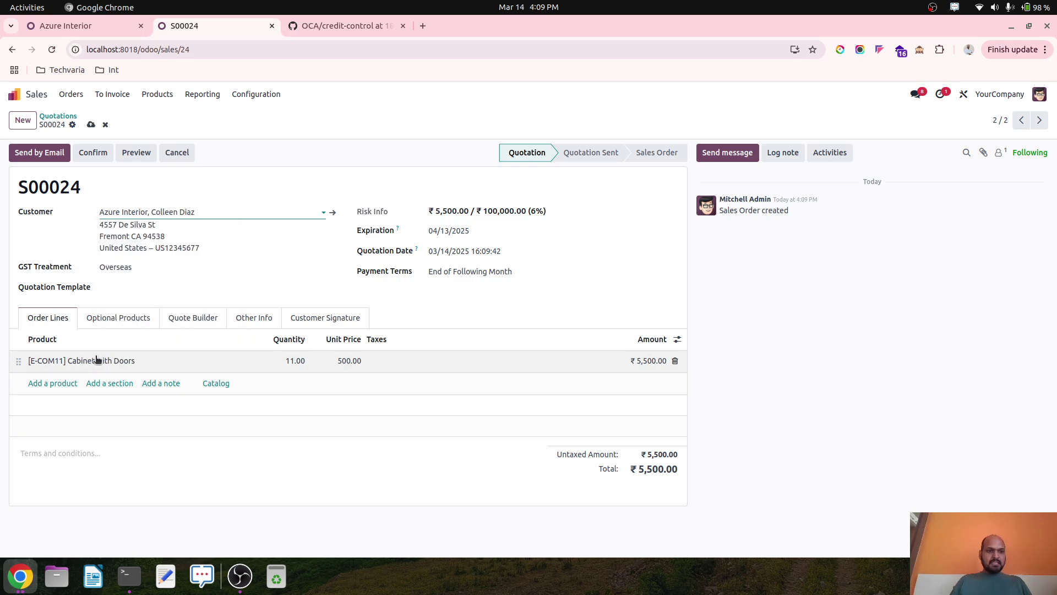
pyautogui.press('BackSpace')
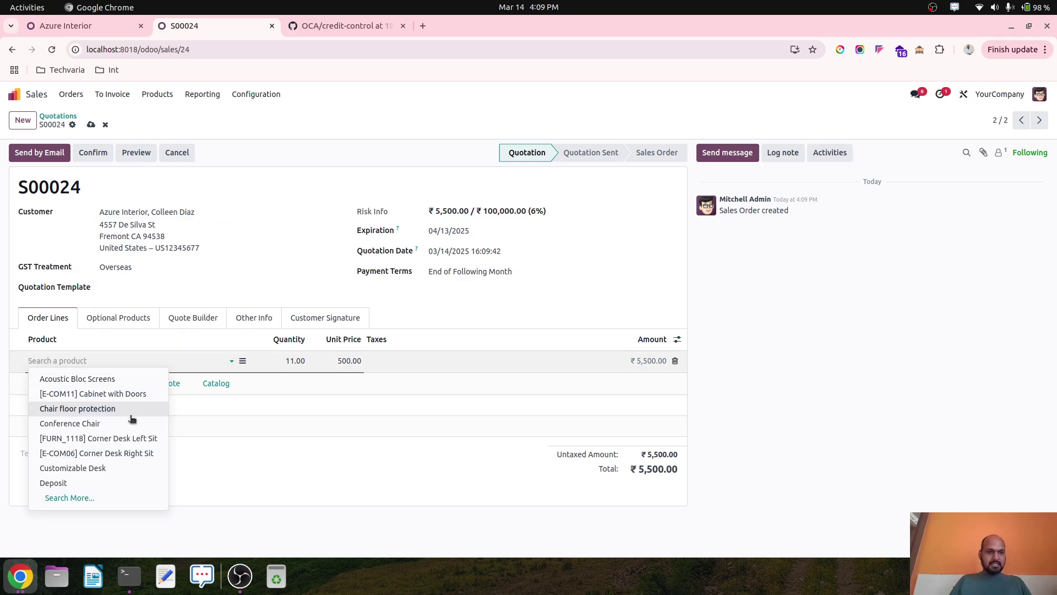
pyautogui.click(130, 437)
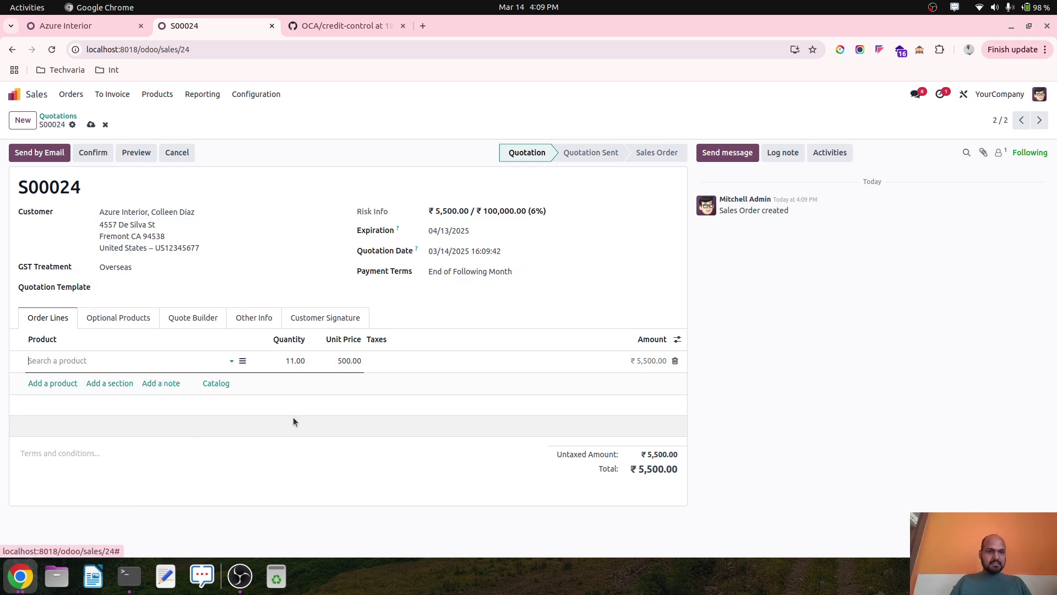
pyautogui.click(291, 361)
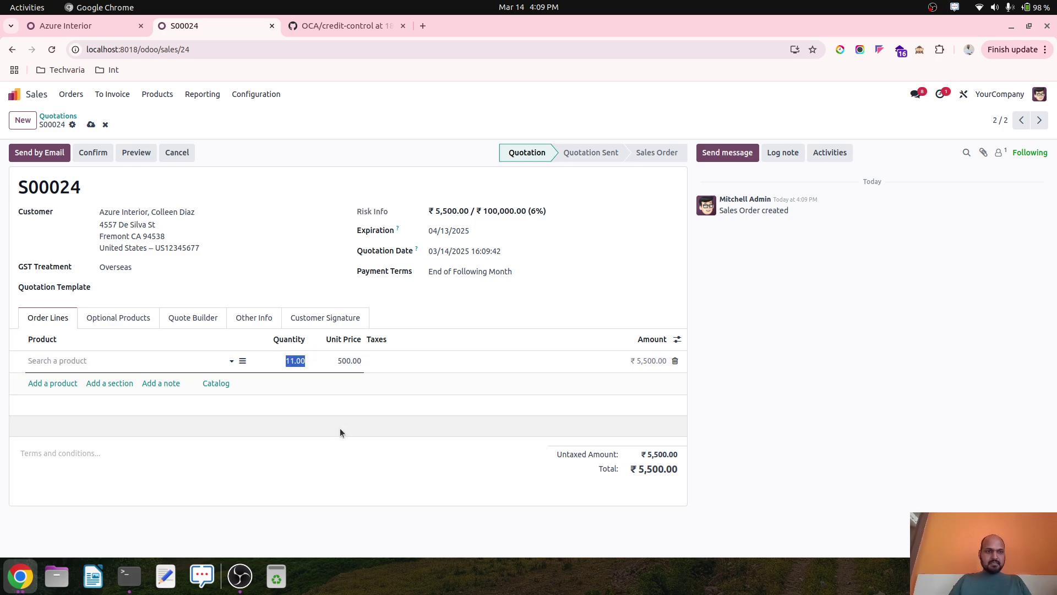
pyautogui.click(110, 361)
pyautogui.click(126, 450)
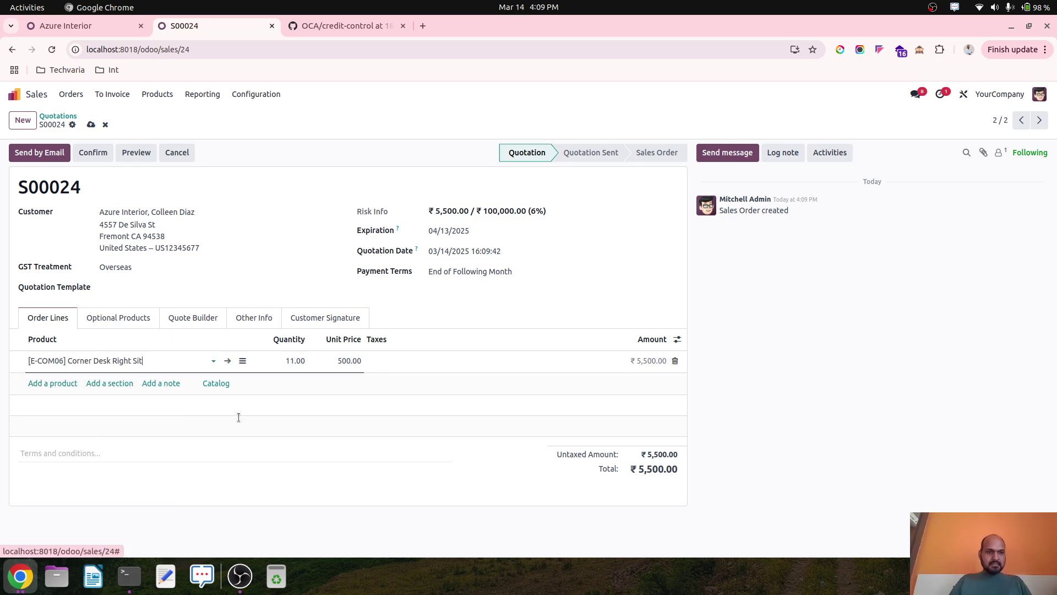
pyautogui.click(286, 362)
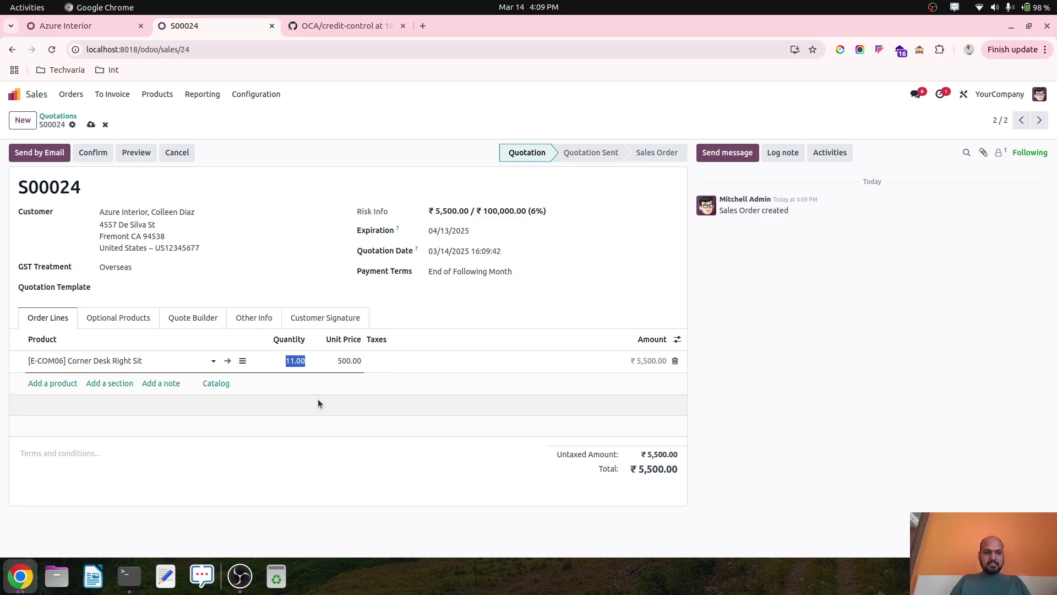
pyautogui.write('100')
pyautogui.press('Tab')
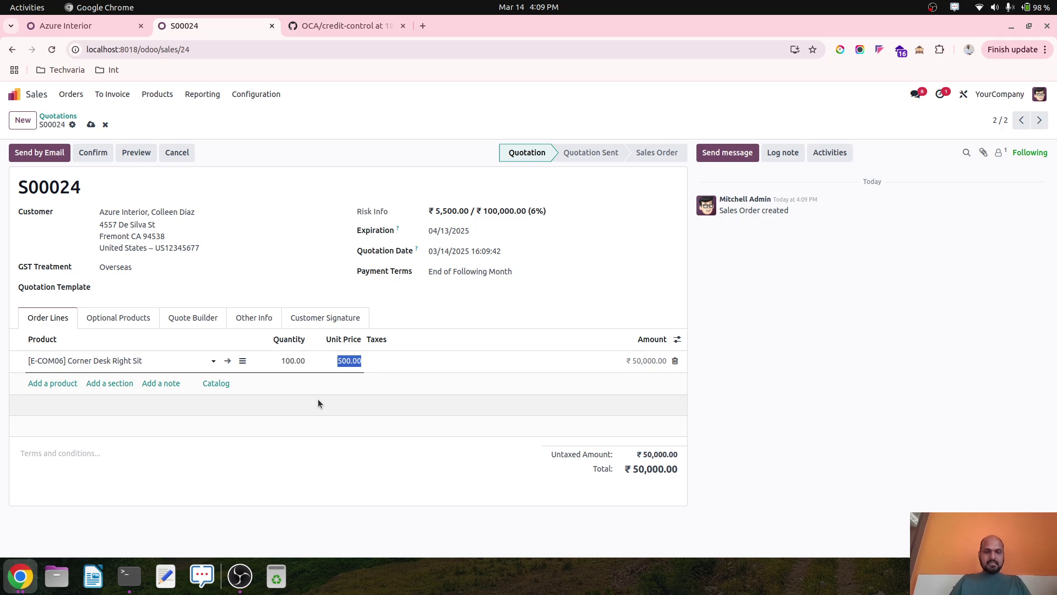
pyautogui.click(90, 125)
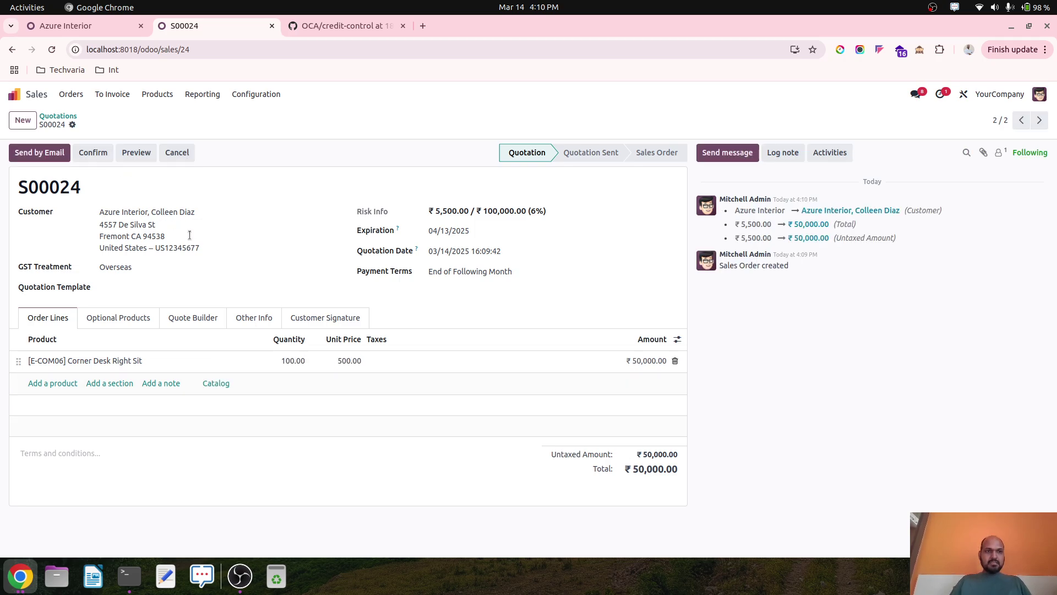
# - Try to confirm the quotation without overriding the risk check, and compare its risk info with Azure Interior's sales order limit
pyautogui.click(92, 154)
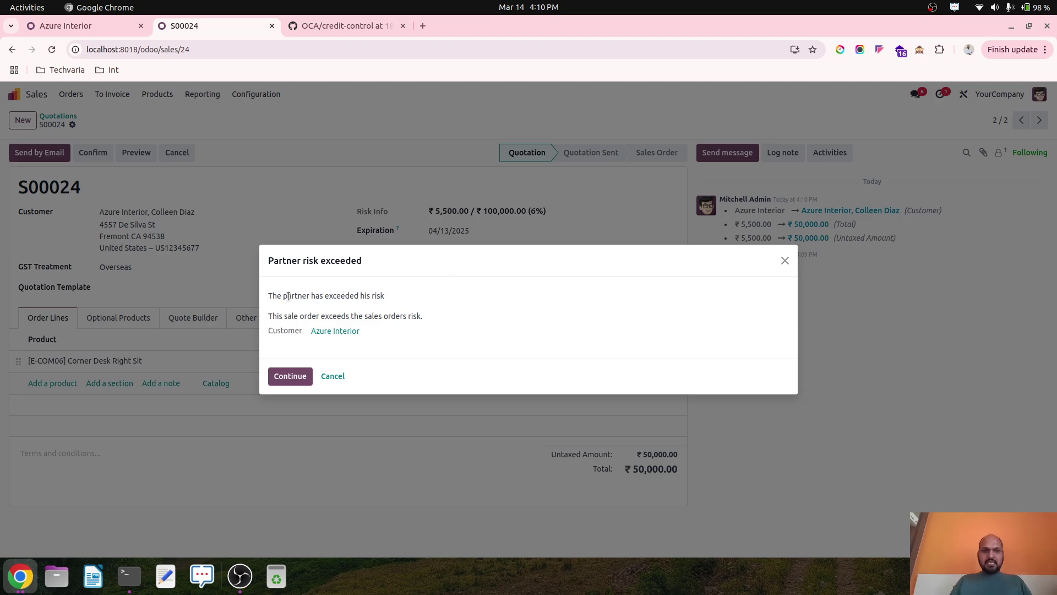
pyautogui.click(333, 377)
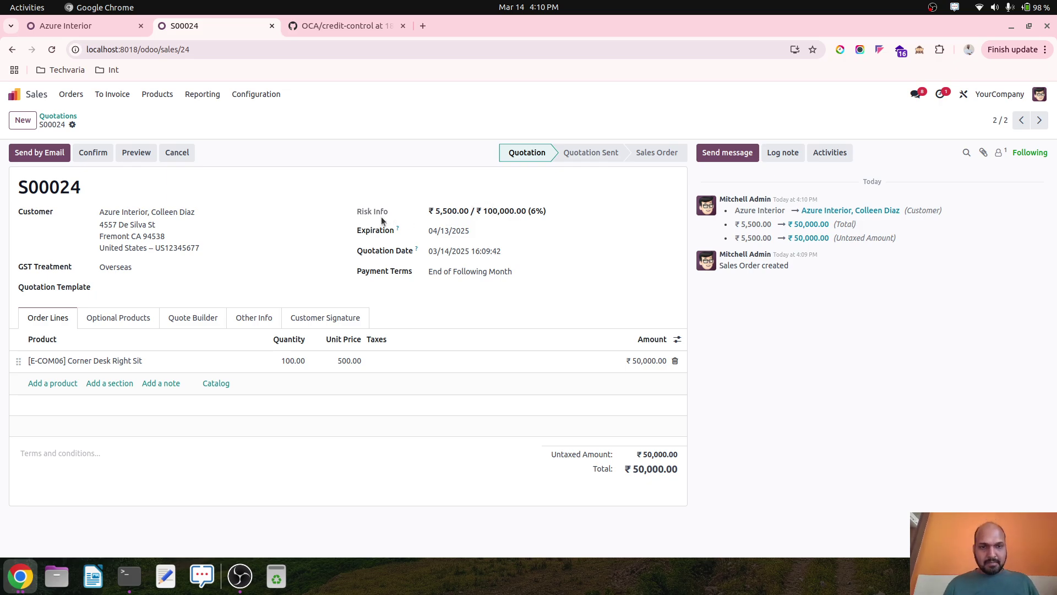
pyautogui.moveTo(480, 212); pyautogui.dragTo(526, 213)
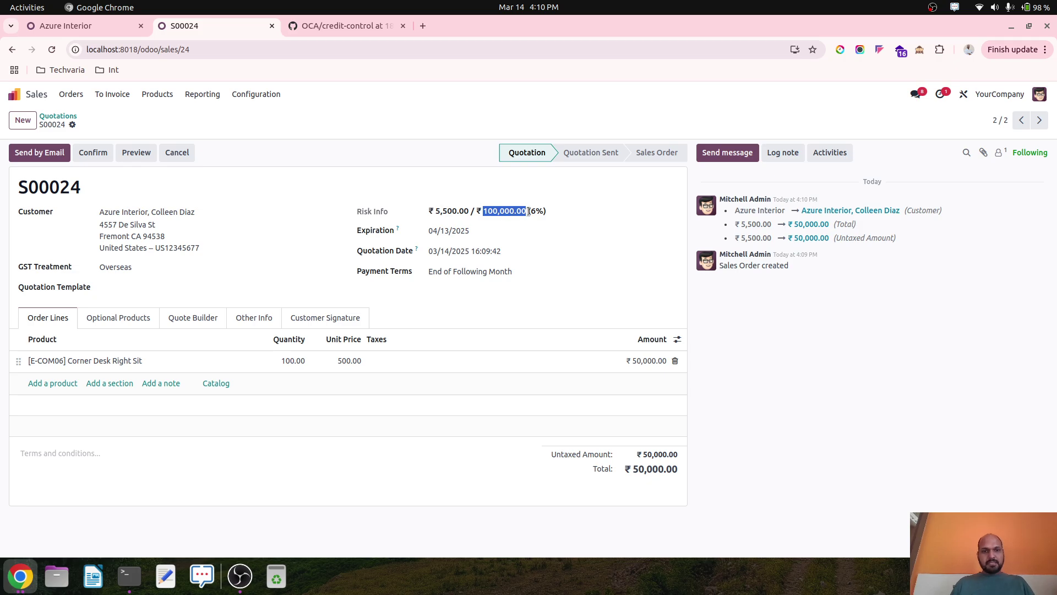
pyautogui.click(109, 21)
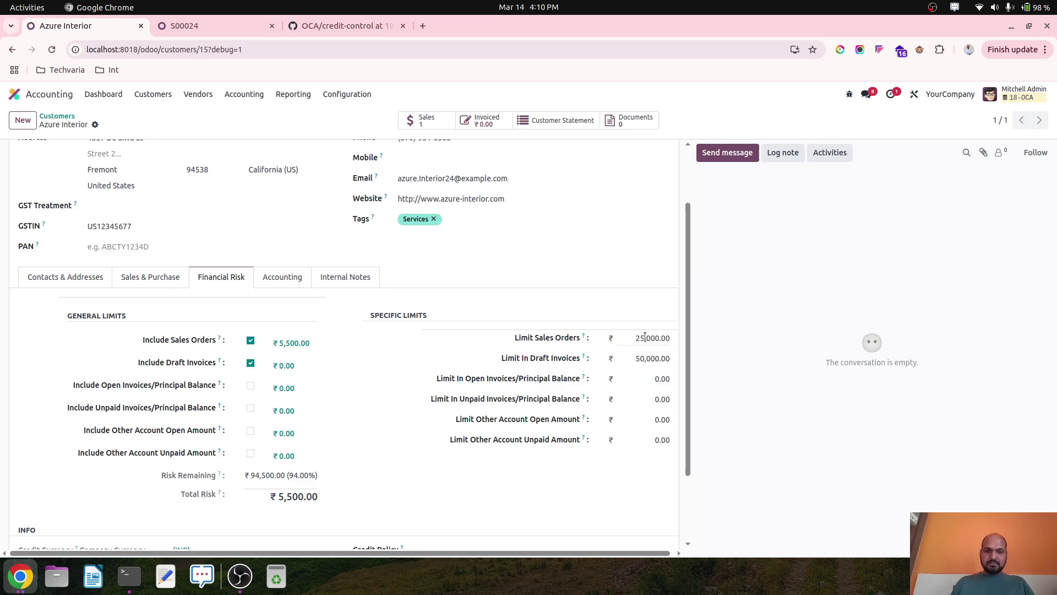
pyautogui.click(185, 25)
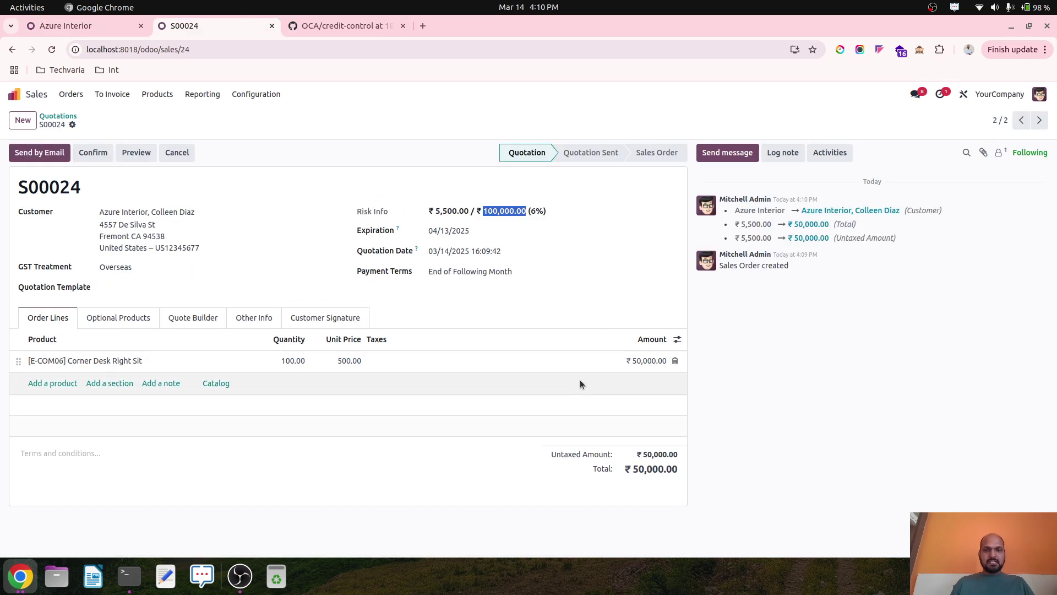
# - Switch to the account user's Odoo session, list all quotations in Sales without the My Quotations filter, and open S00024
pyautogui.click(20, 576)
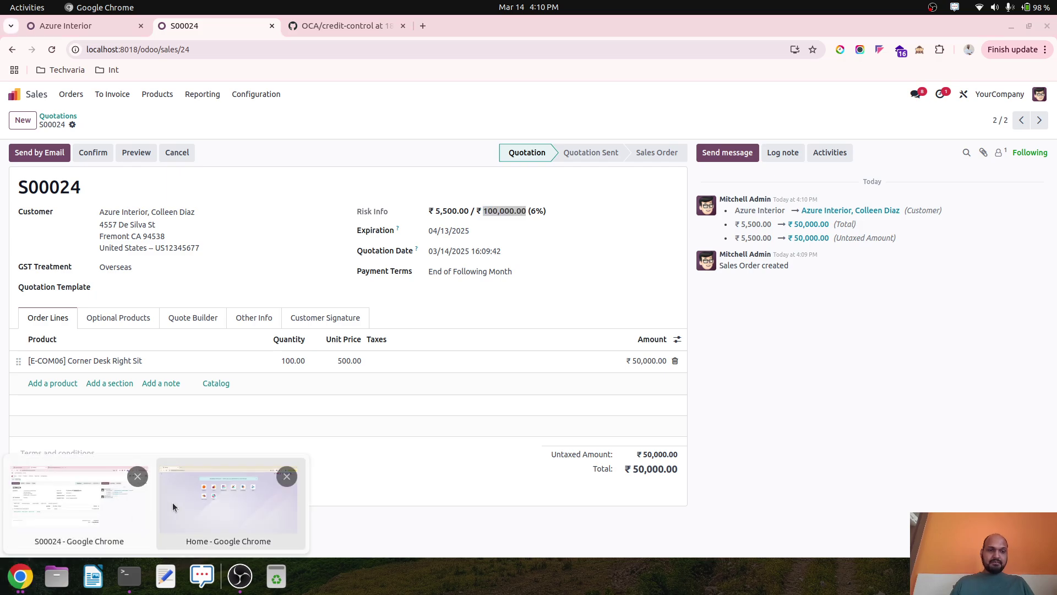
pyautogui.click(173, 503)
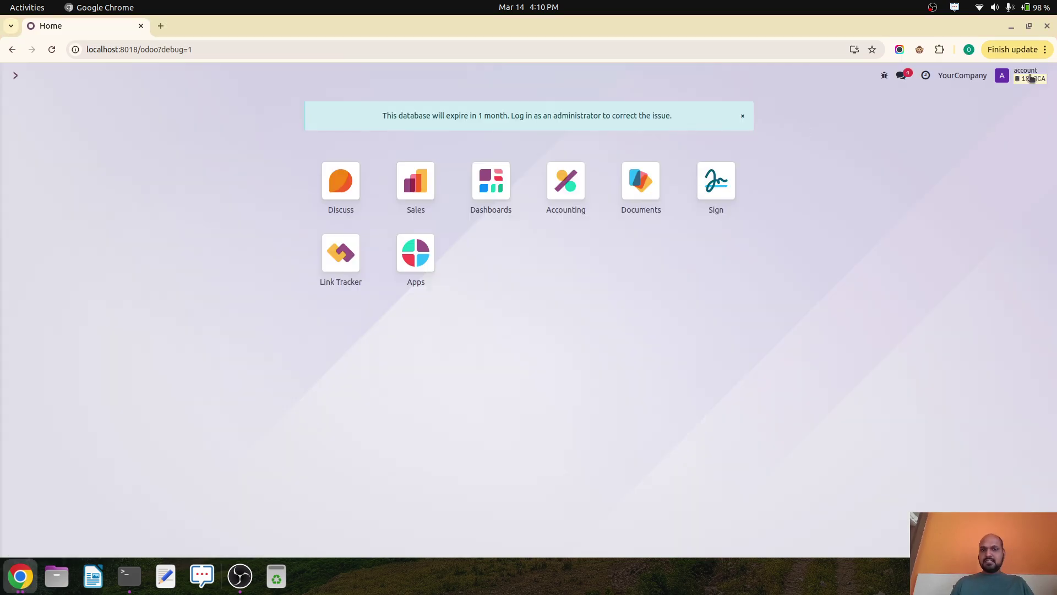
pyautogui.click(396, 188)
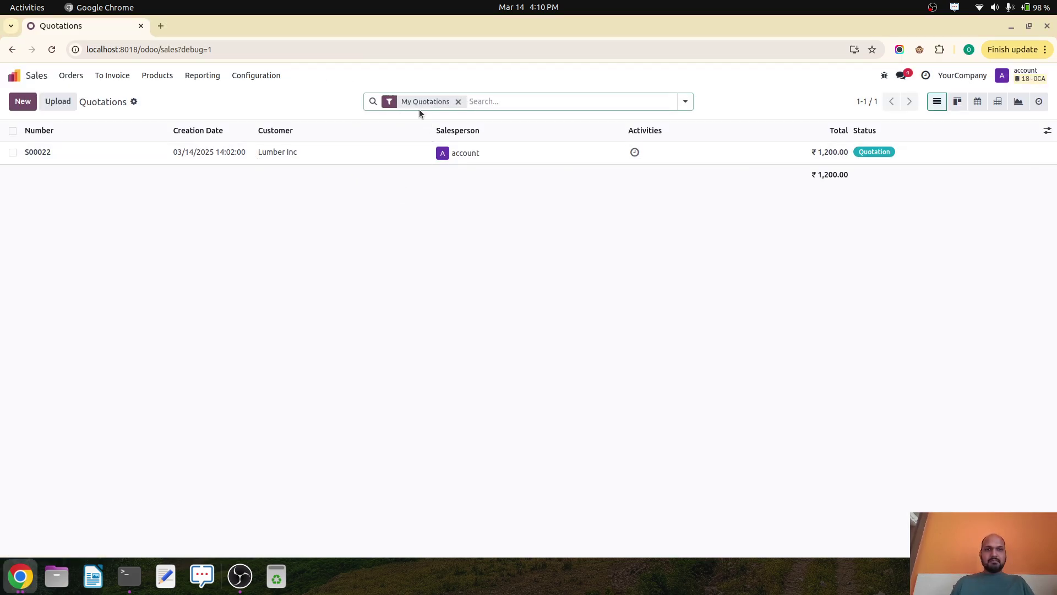
pyautogui.click(457, 101)
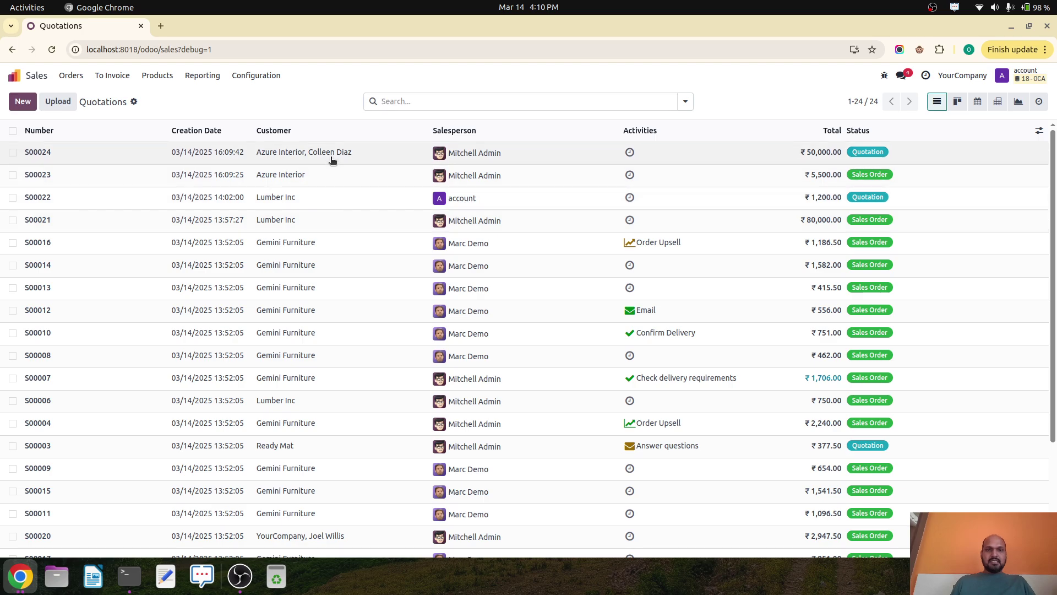
pyautogui.click(332, 160)
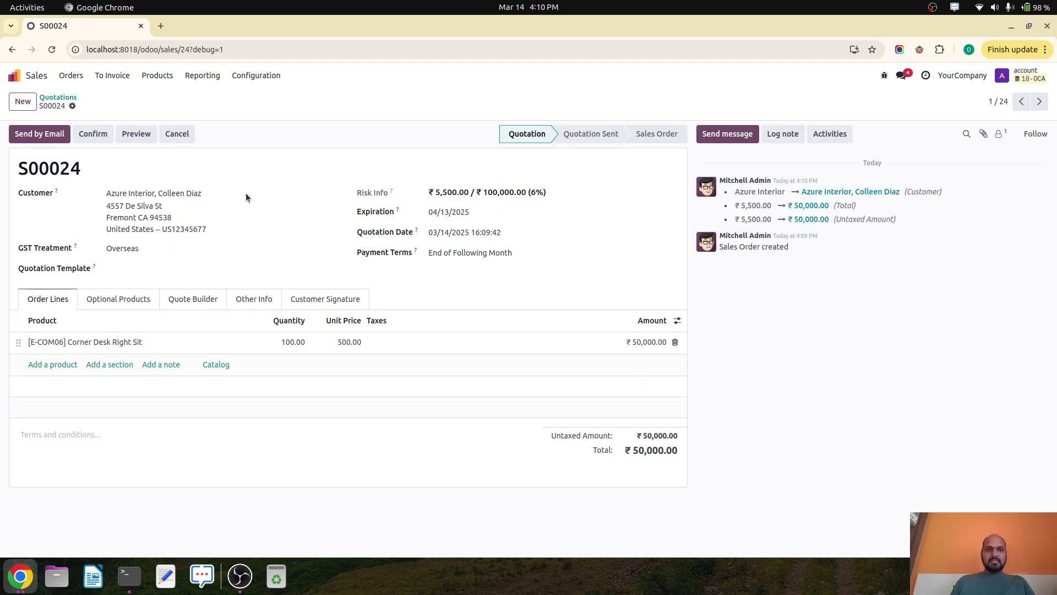
# - Set the salesperson of quotation S00024 to account and save it
pyautogui.click(230, 300)
pyautogui.click(182, 364)
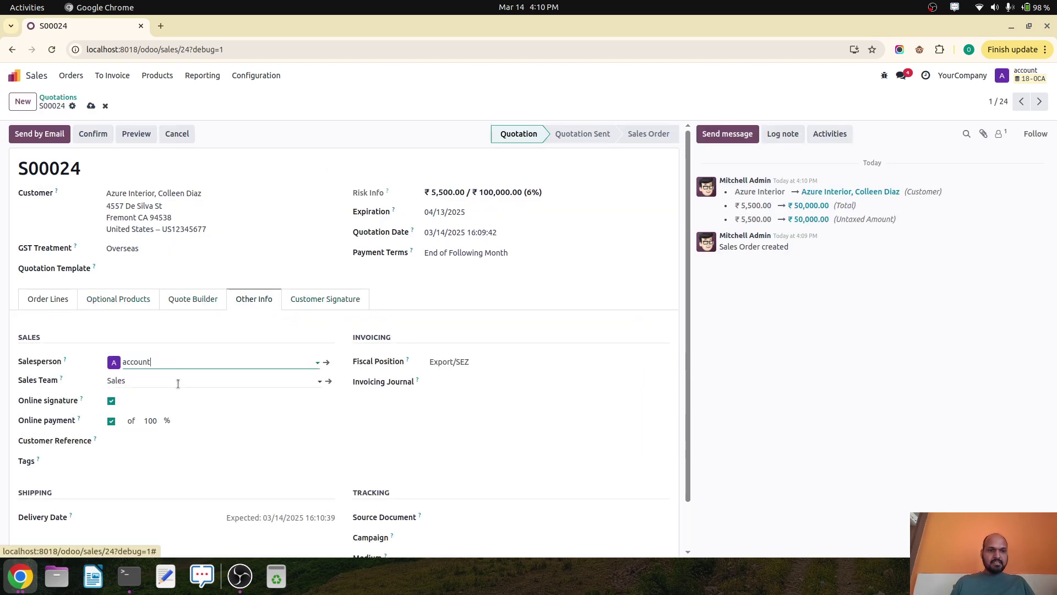
pyautogui.click(90, 108)
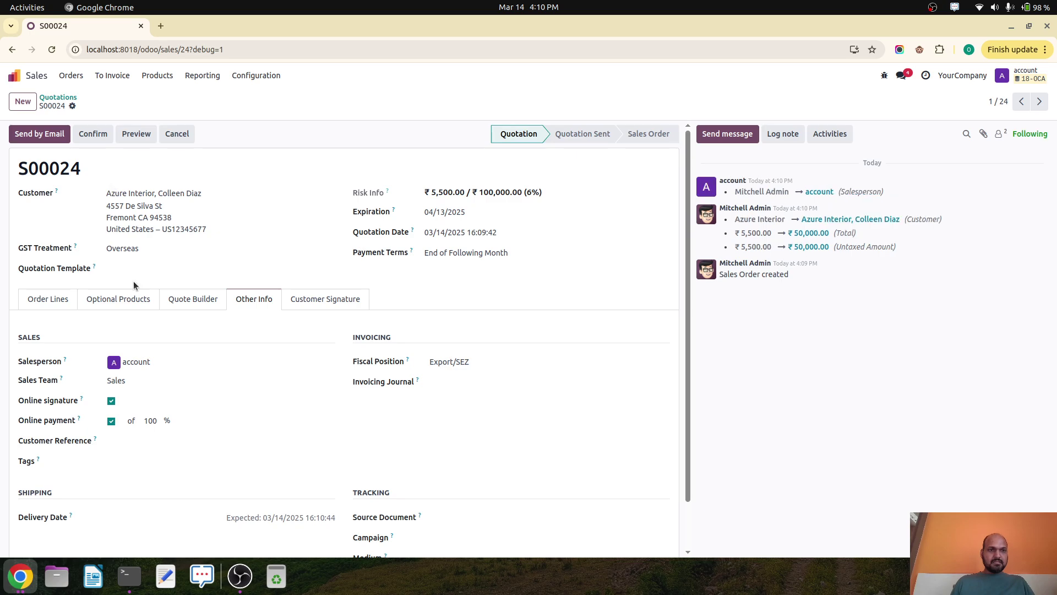
# - Return to the order lines and try twice to confirm S00024 as the account user, dismissing the risk dialog each time
pyautogui.click(63, 311)
pyautogui.click(93, 135)
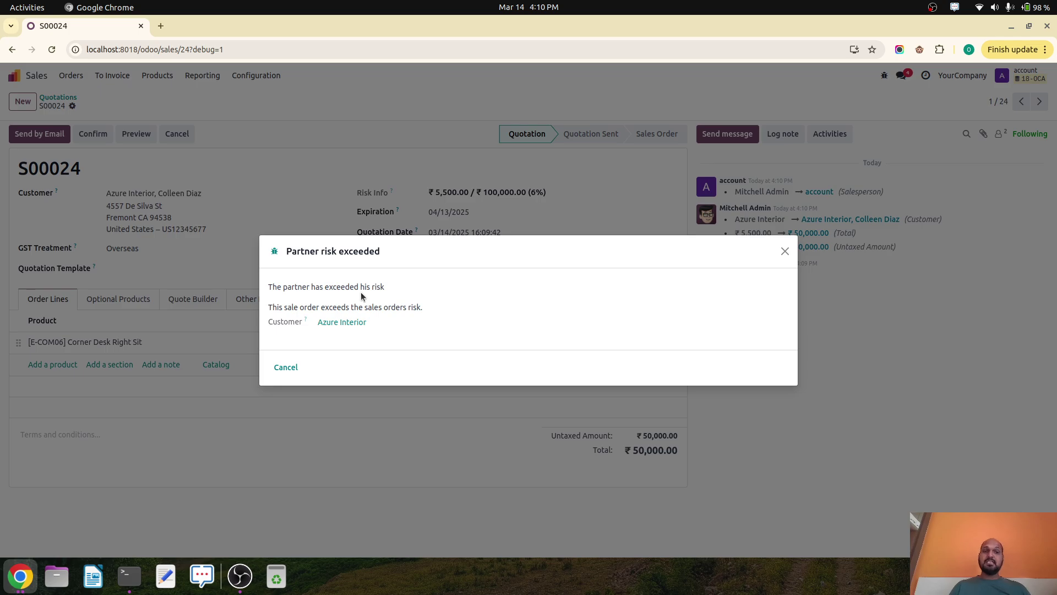
pyautogui.click(292, 366)
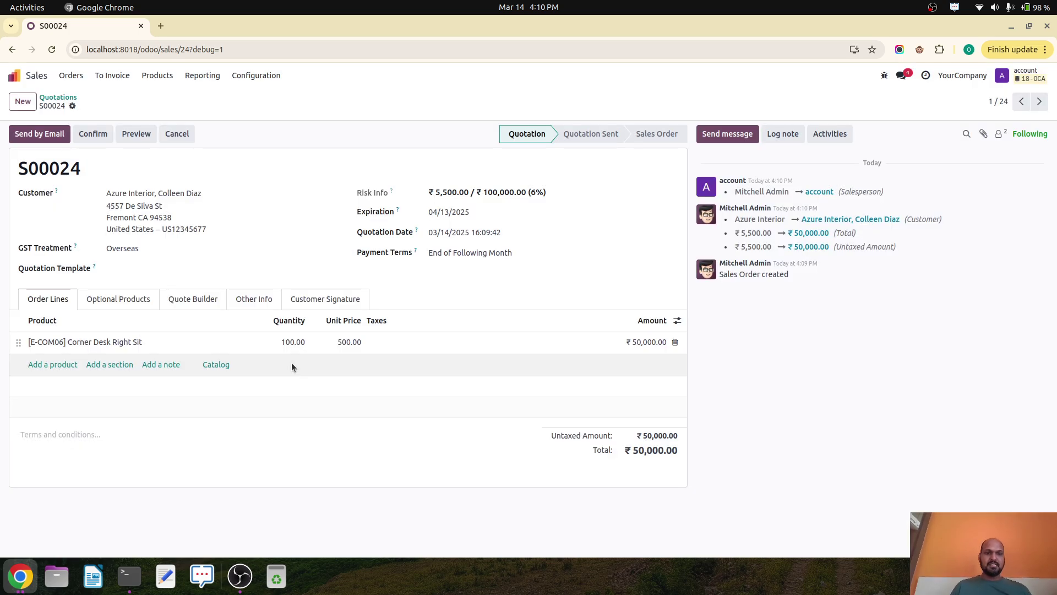
pyautogui.click(93, 135)
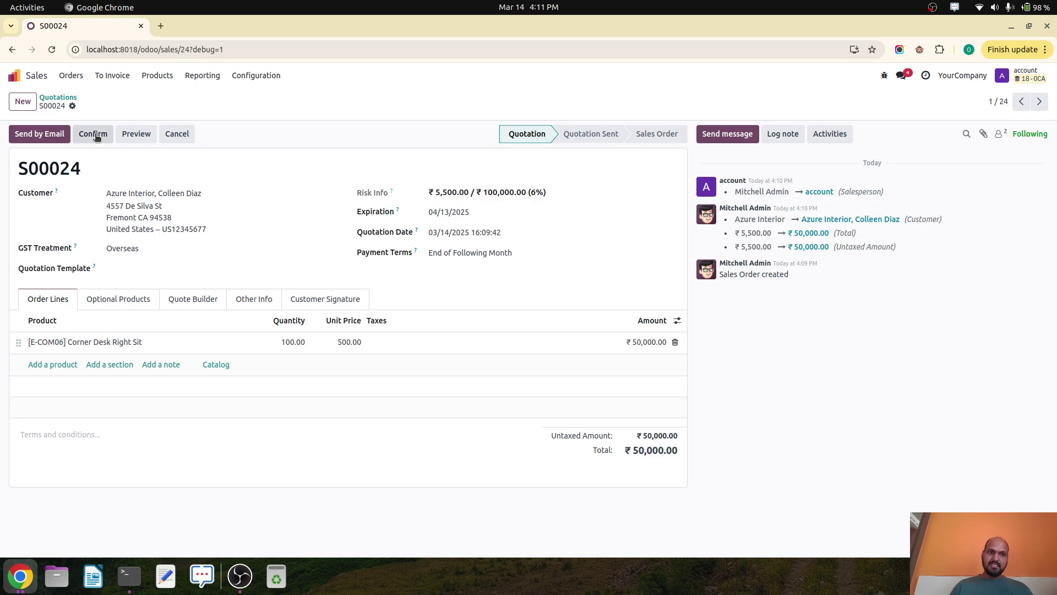
pyautogui.click(285, 373)
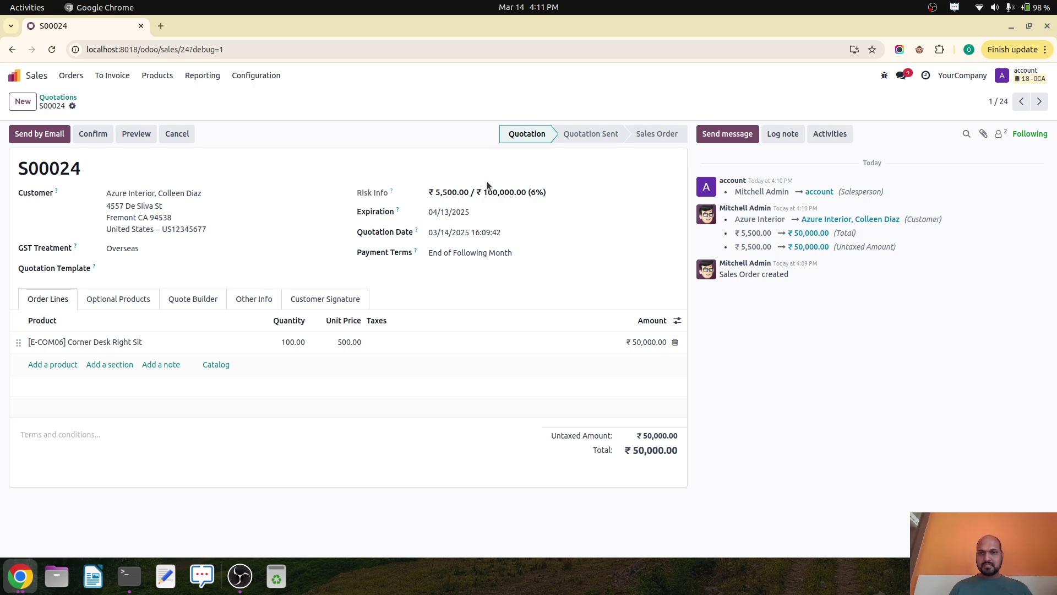
# - Switch back to the administrator's session and confirm quotation S00024, continuing despite the exceeded partner risk
pyautogui.click(28, 582)
pyautogui.click(87, 527)
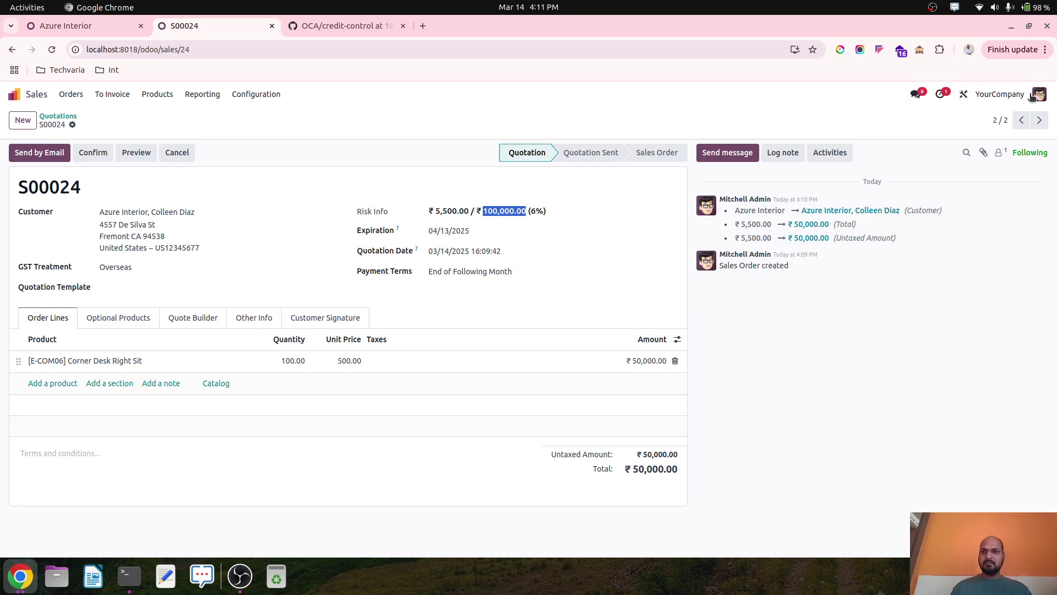
pyautogui.click(91, 152)
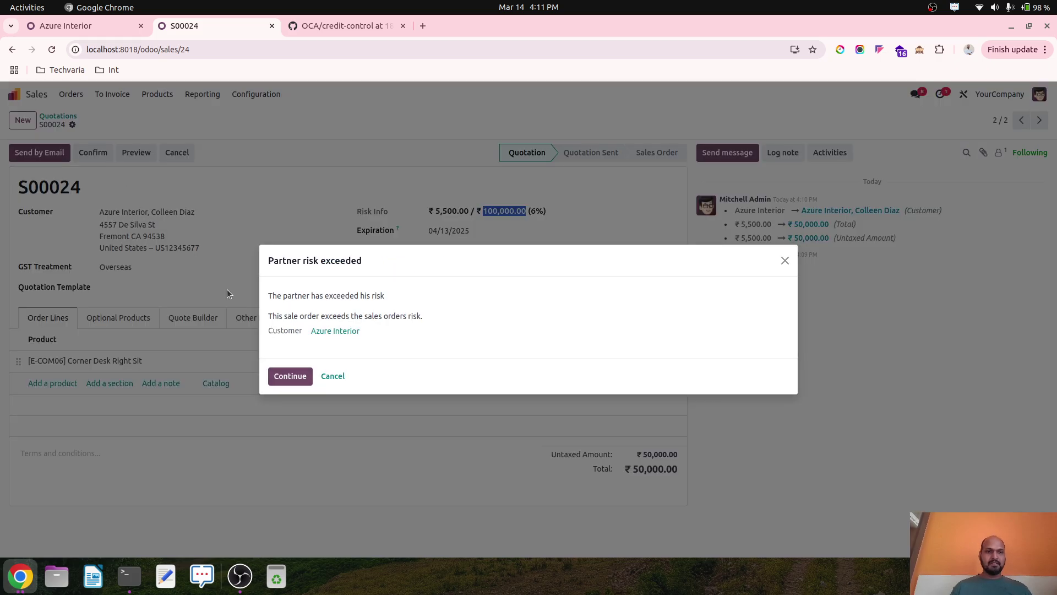
pyautogui.click(295, 376)
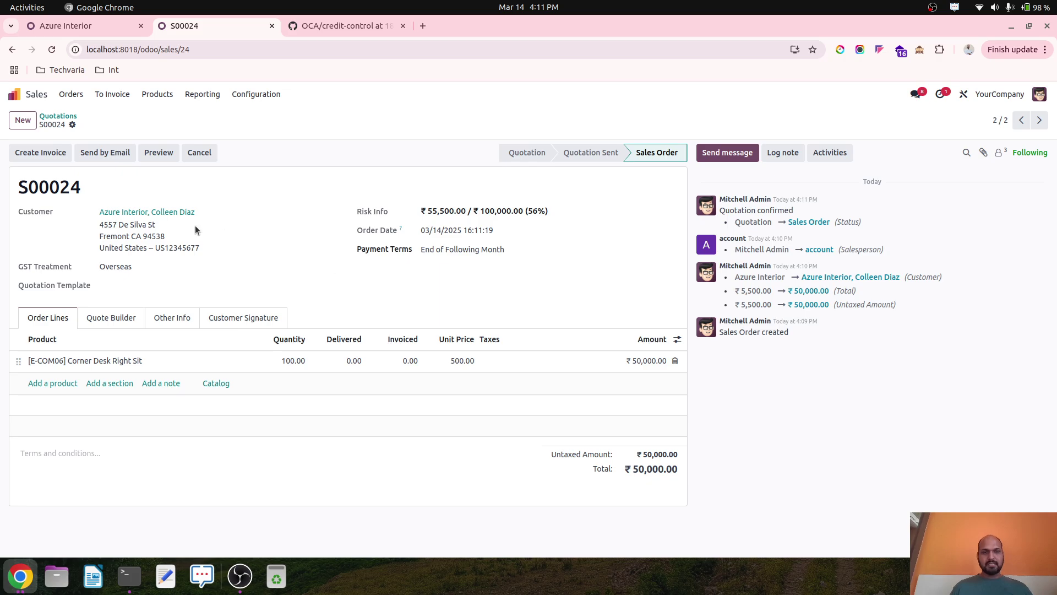
# - Reload the Azure Interior customer record and examine its financial risk amounts, including remaining and total risk
pyautogui.click(103, 22)
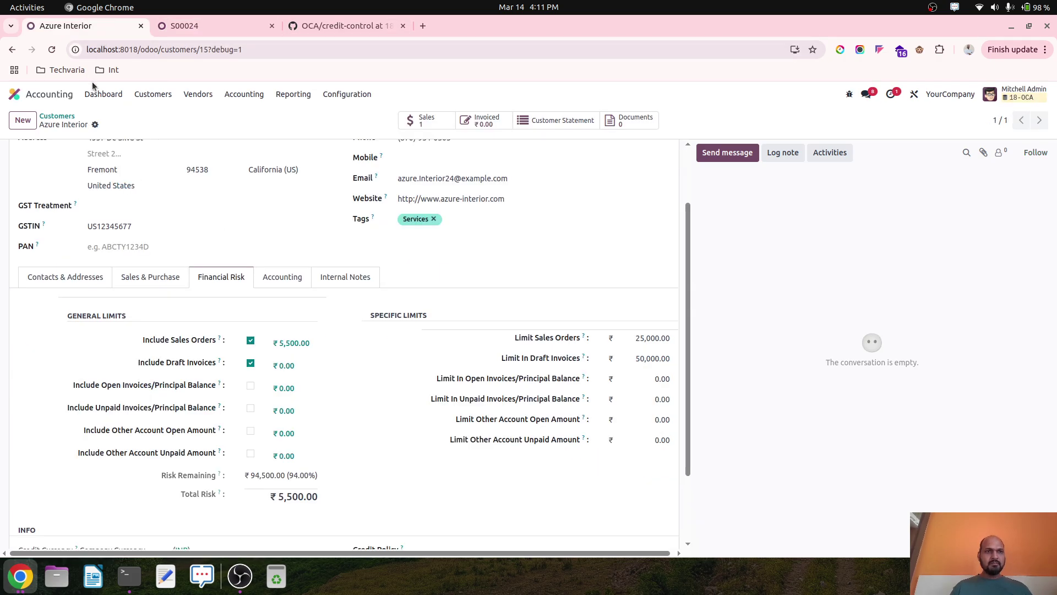
pyautogui.click(166, 278)
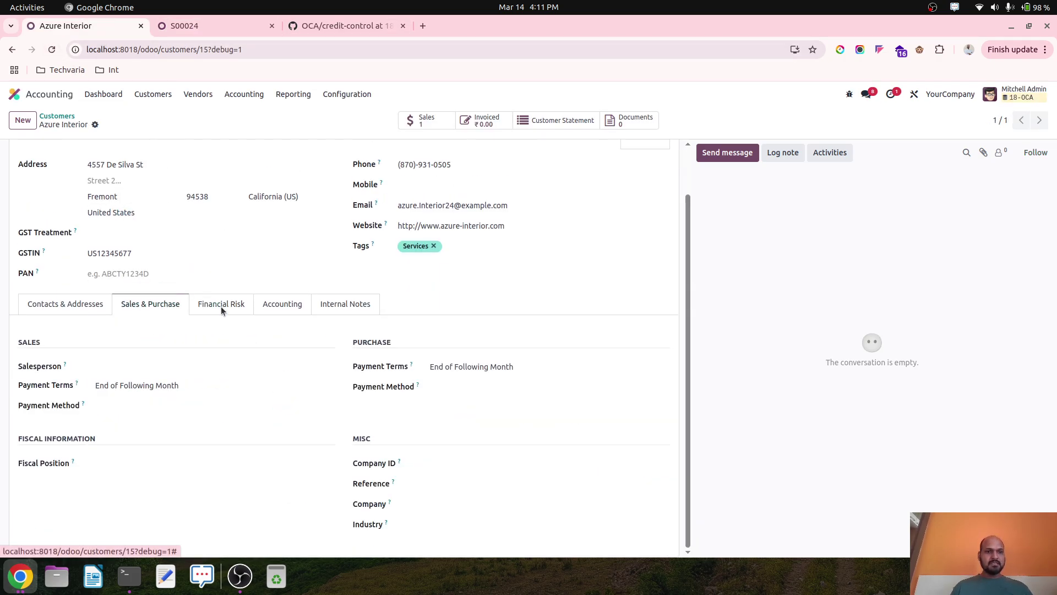
pyautogui.click(222, 310)
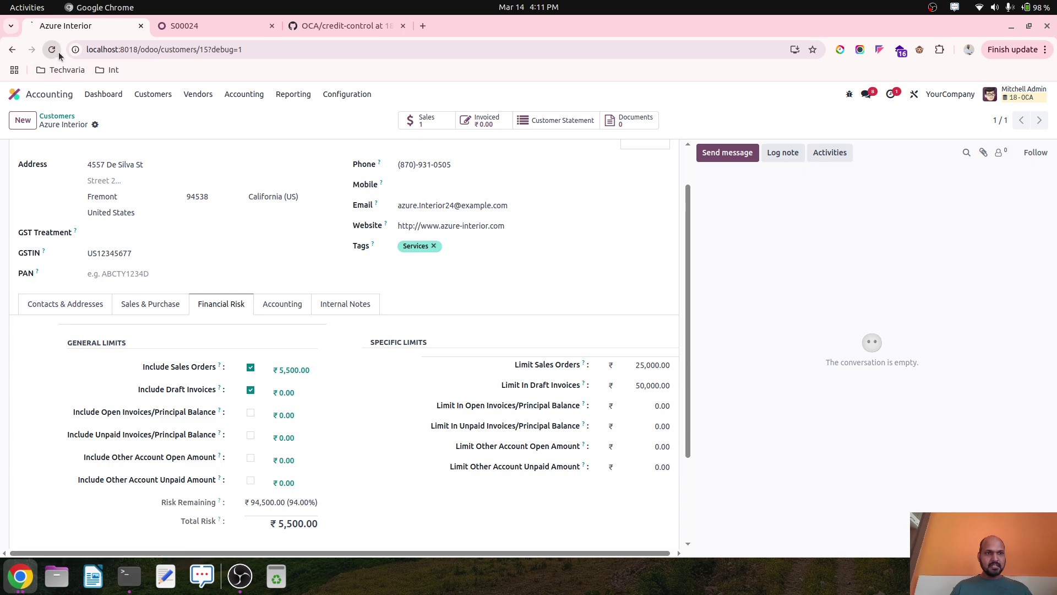
pyautogui.click(55, 51)
pyautogui.click(232, 360)
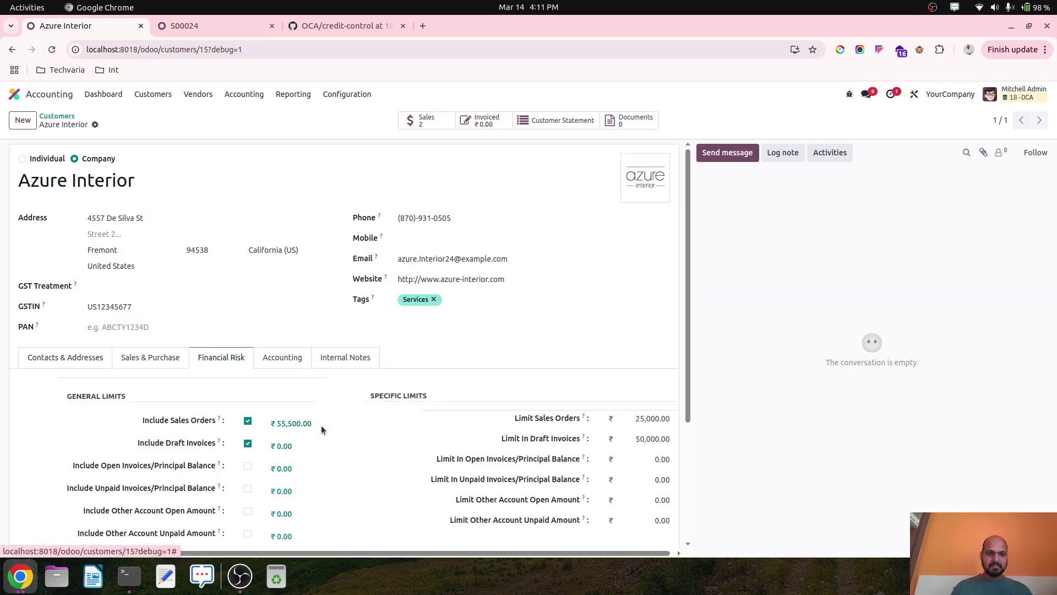
pyautogui.scroll(-1, 324, 426)
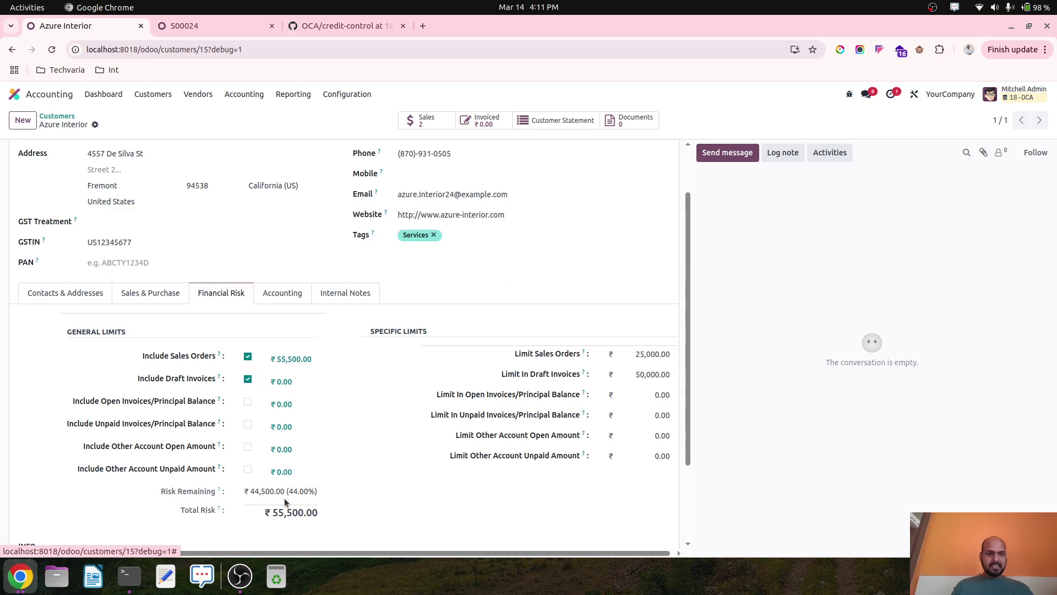
# - Open the list of customer invoices in the Accounting module
pyautogui.scroll(-2, 273, 511)
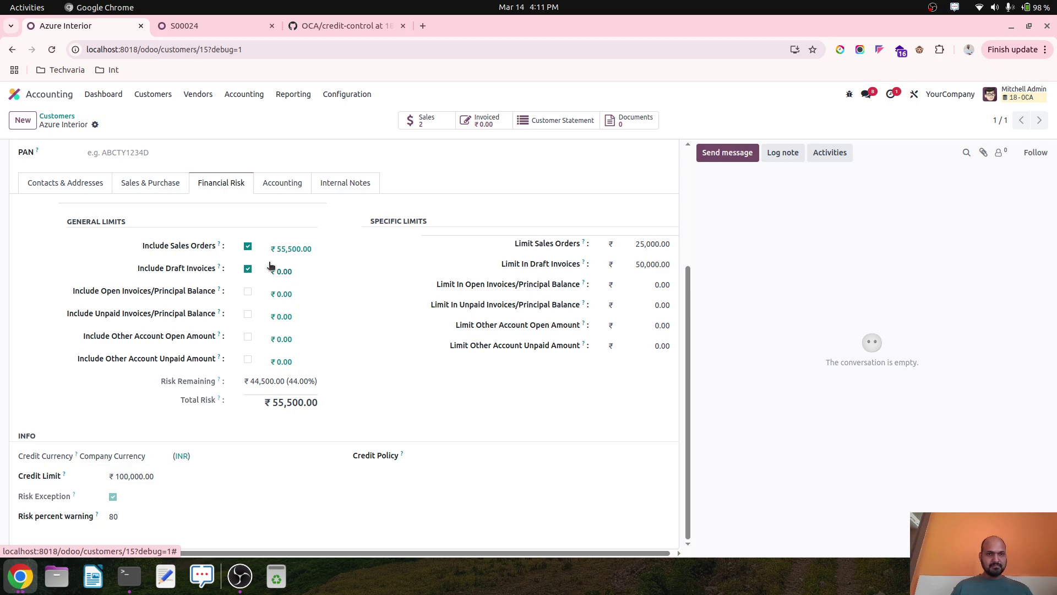
pyautogui.click(236, 26)
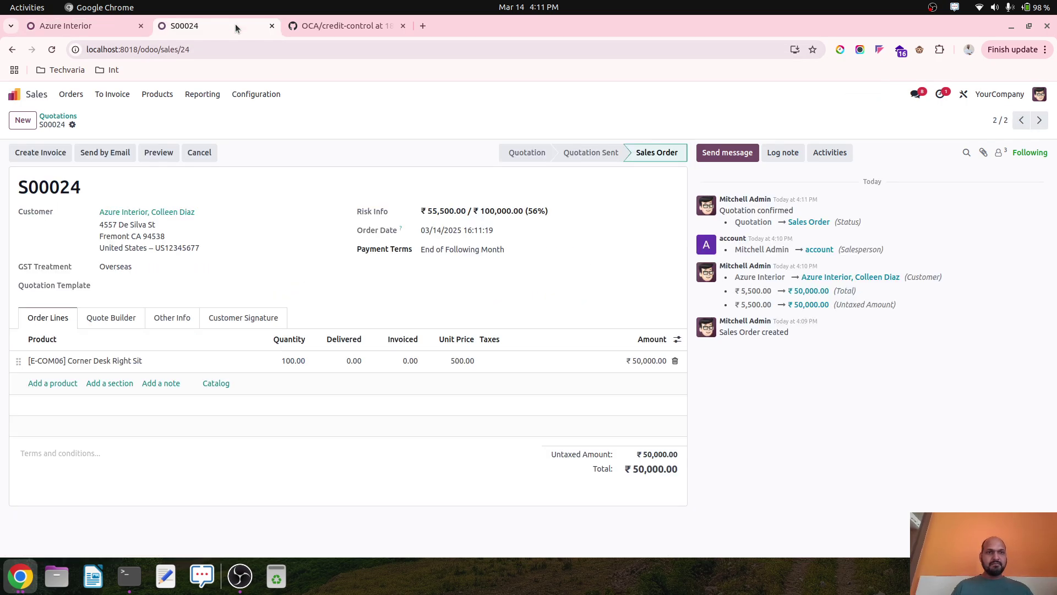
pyautogui.click(29, 101)
pyautogui.click(572, 215)
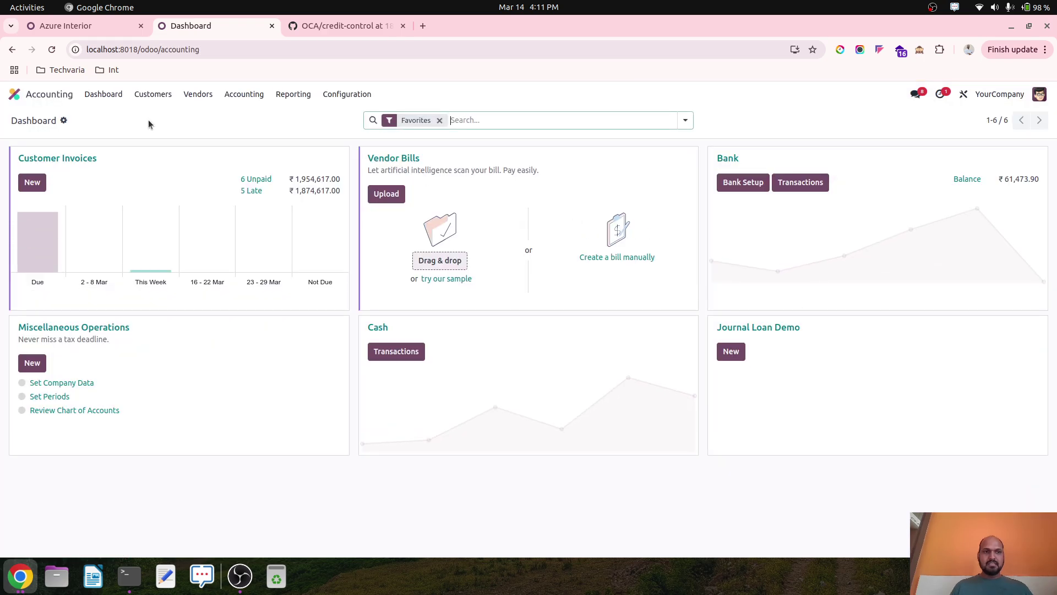
pyautogui.click(153, 94)
pyautogui.click(168, 112)
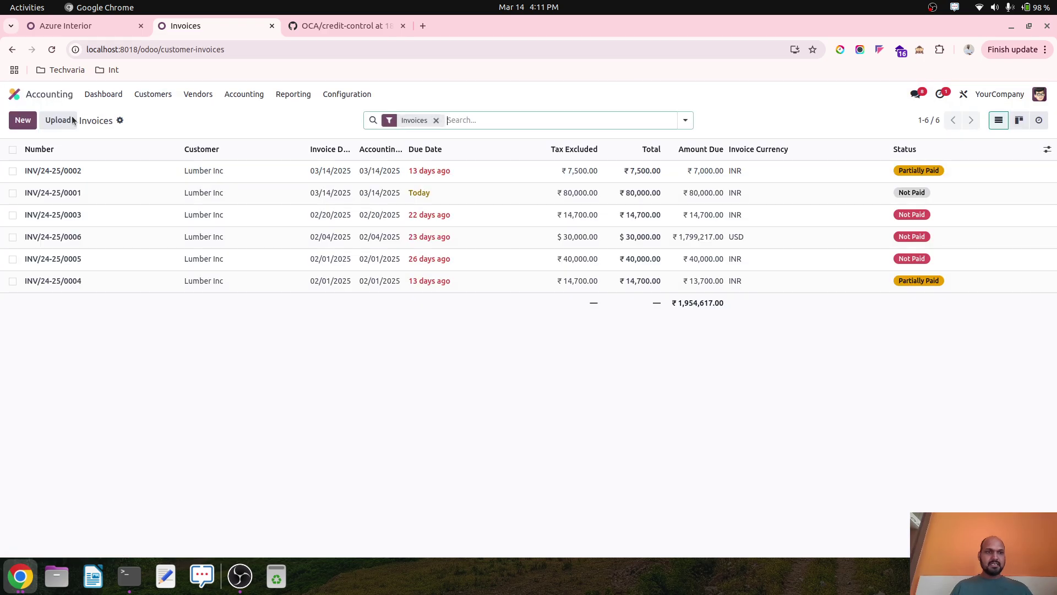
# - Create a new customer invoice with Azure Interior as the customer
pyautogui.click(22, 120)
pyautogui.click(196, 225)
pyautogui.write('a')
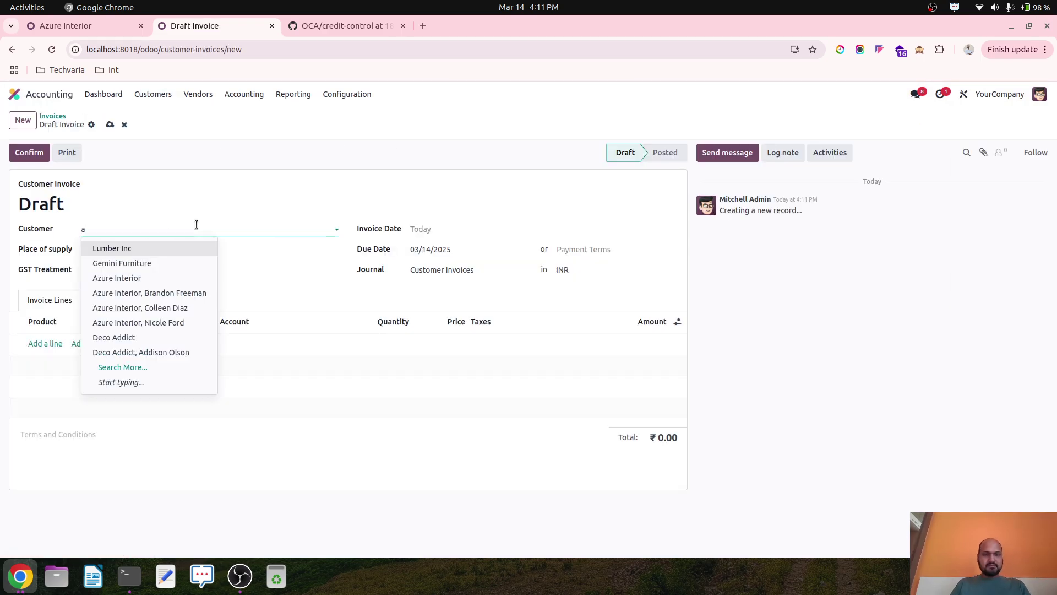
pyautogui.write('zu')
pyautogui.press('Down')
pyautogui.press('Down')
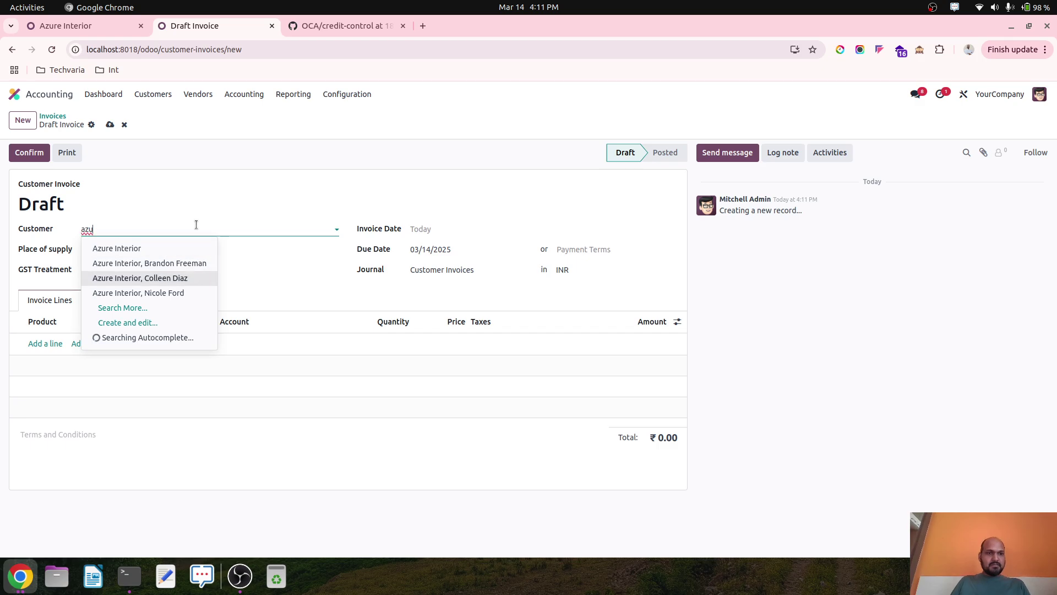
pyautogui.press('Return')
pyautogui.press('Tab')
# - Add an invoice line without a product, with quantity 100 and price 1,000, and save the draft invoice
pyautogui.click(57, 378)
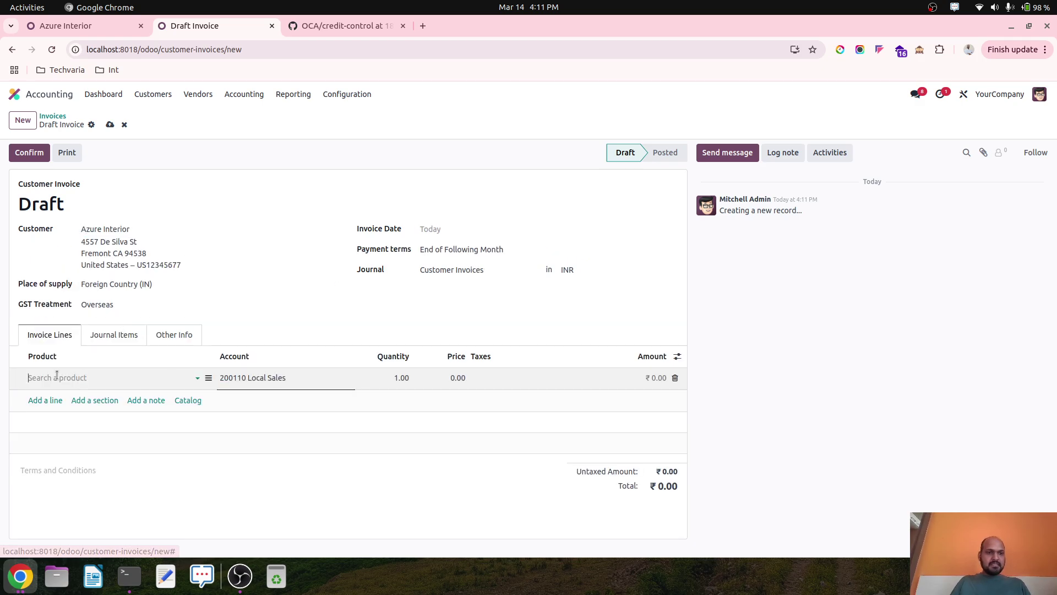
pyautogui.click(408, 377)
pyautogui.write('1')
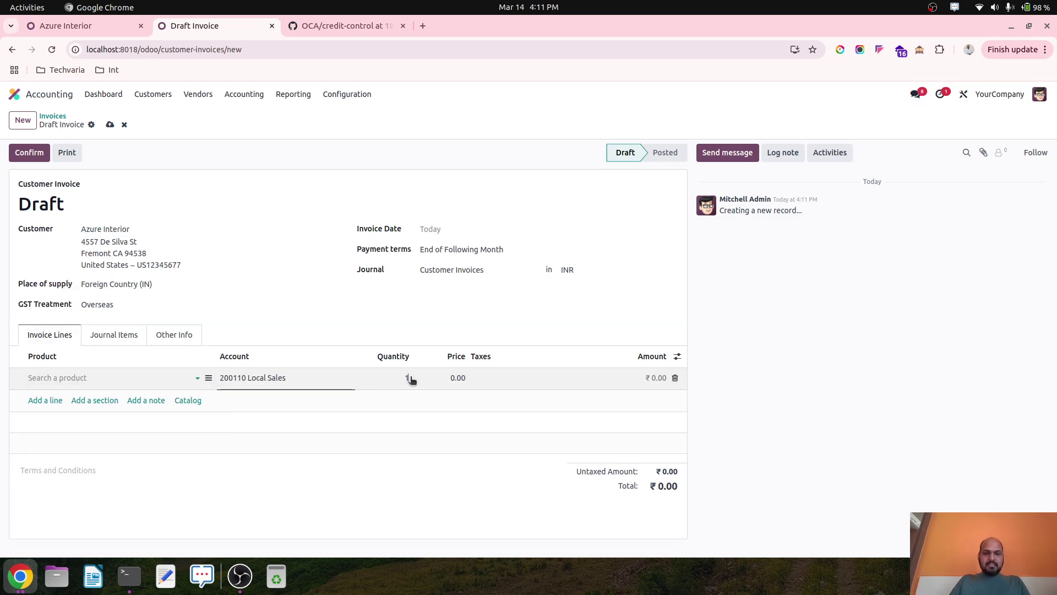
pyautogui.write('00')
pyautogui.press('Tab')
pyautogui.write('1000')
pyautogui.press('Tab')
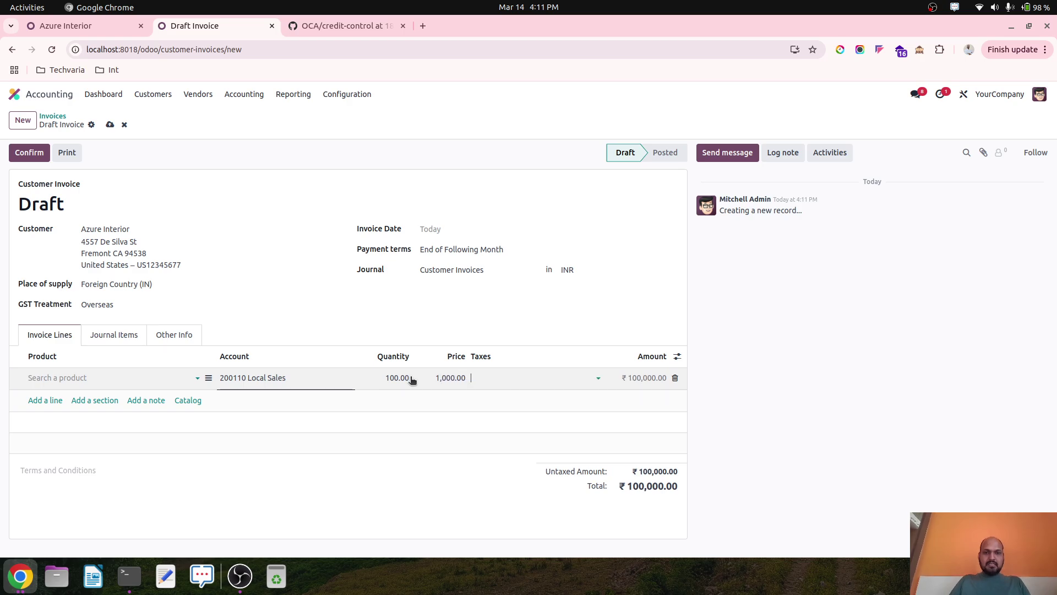
pyautogui.click(456, 374)
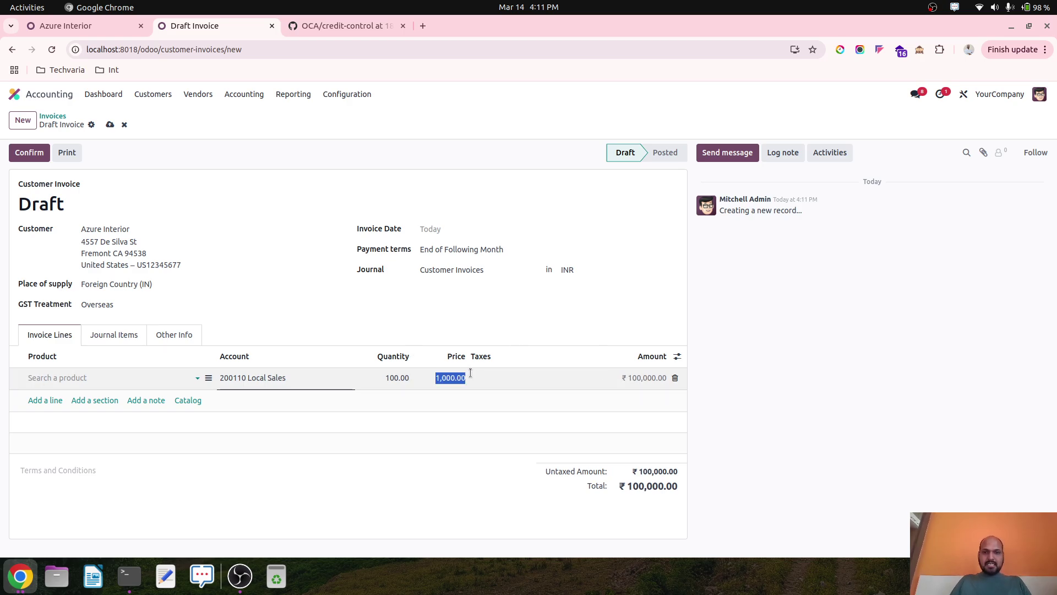
pyautogui.click(110, 125)
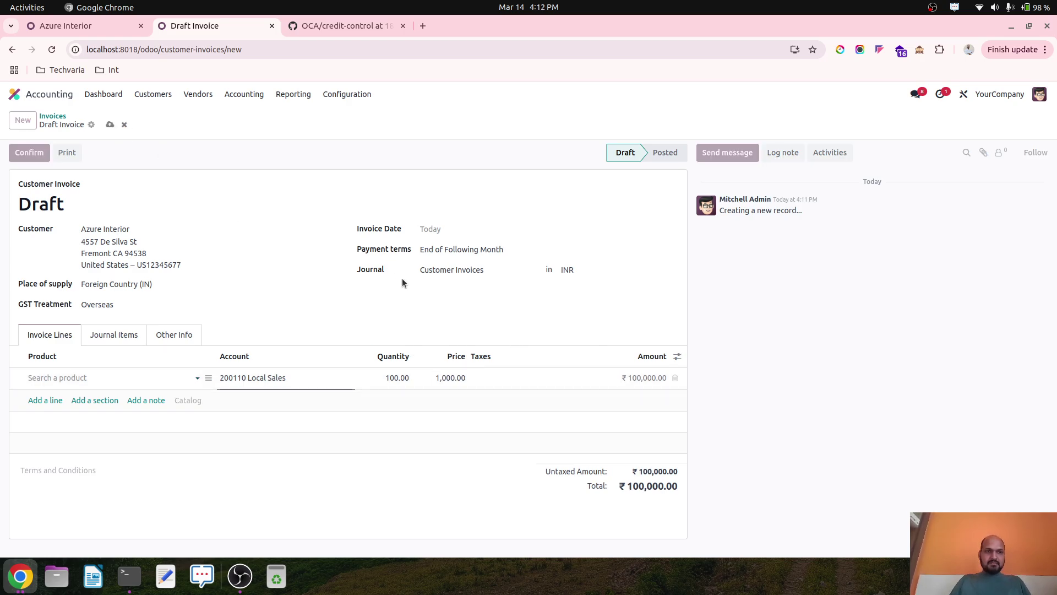
# - Set the draft invoice's date to 01/01/2025 and its payment terms to Immediate Payment, and save it
pyautogui.click(475, 235)
pyautogui.click(454, 261)
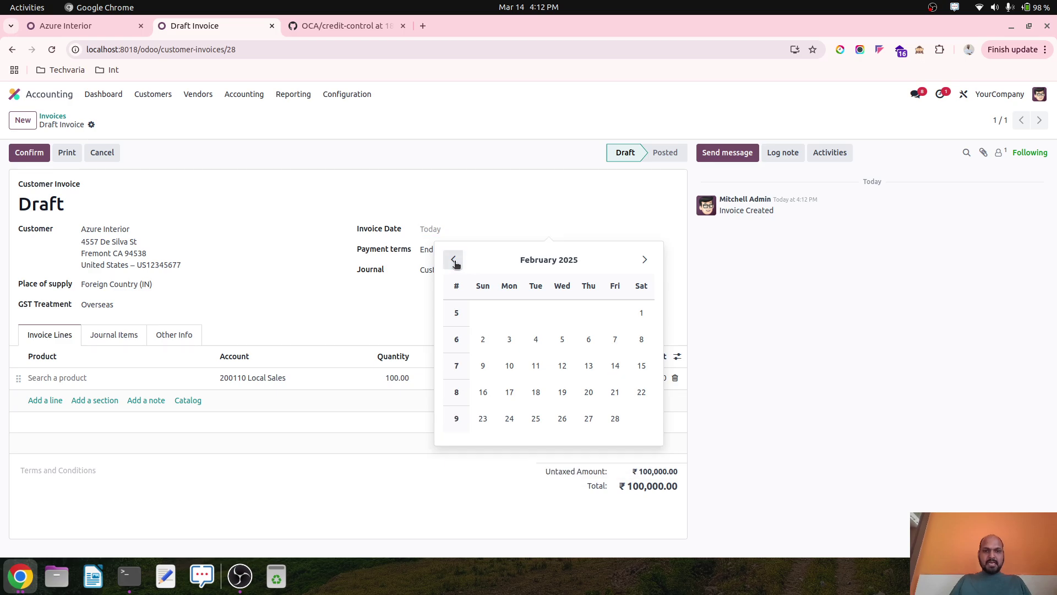
pyautogui.click(454, 260)
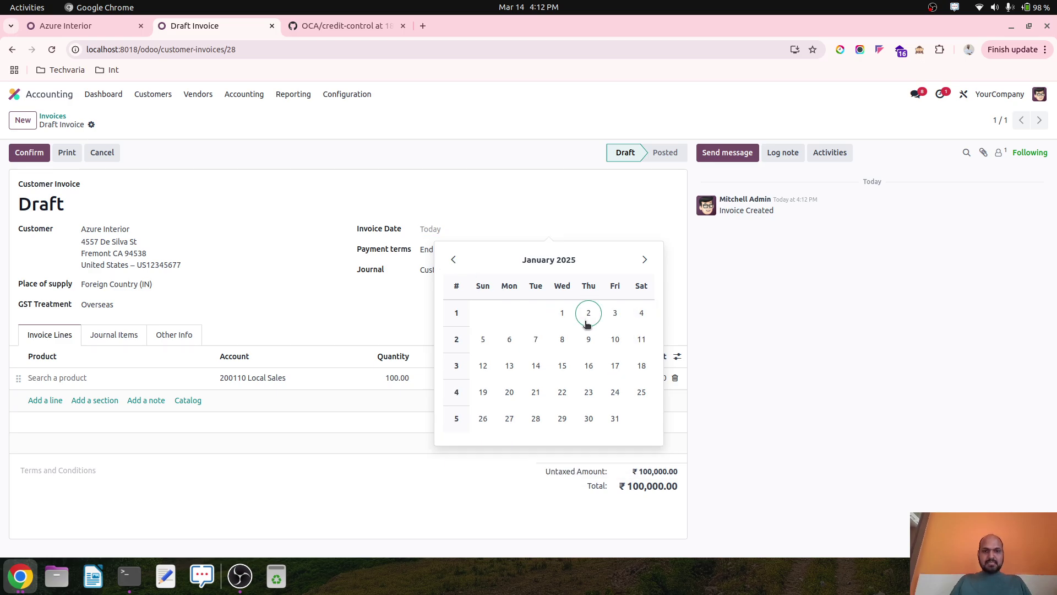
pyautogui.click(562, 313)
pyautogui.click(461, 250)
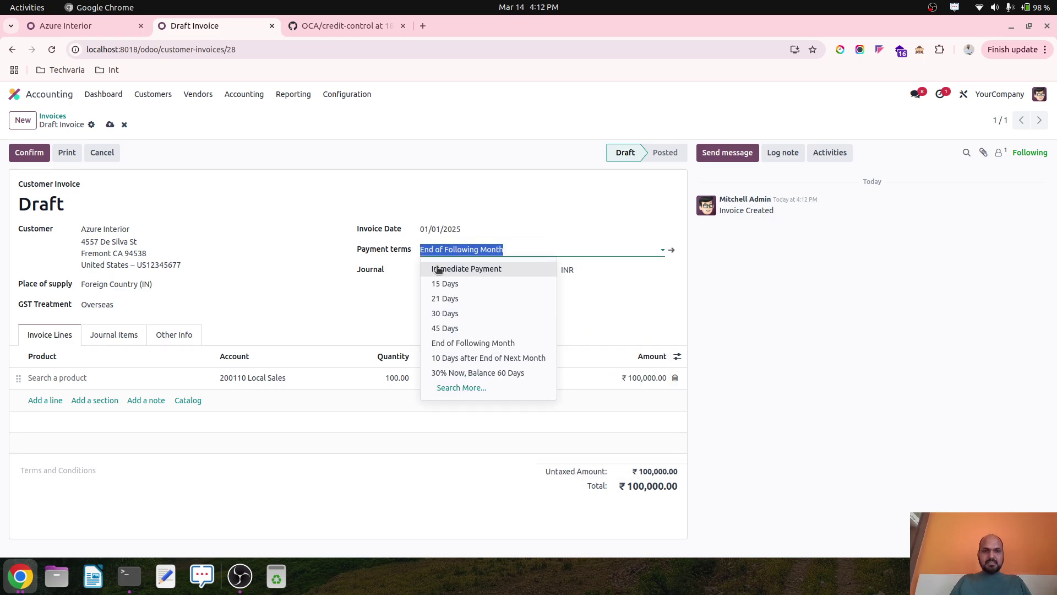
pyautogui.click(438, 269)
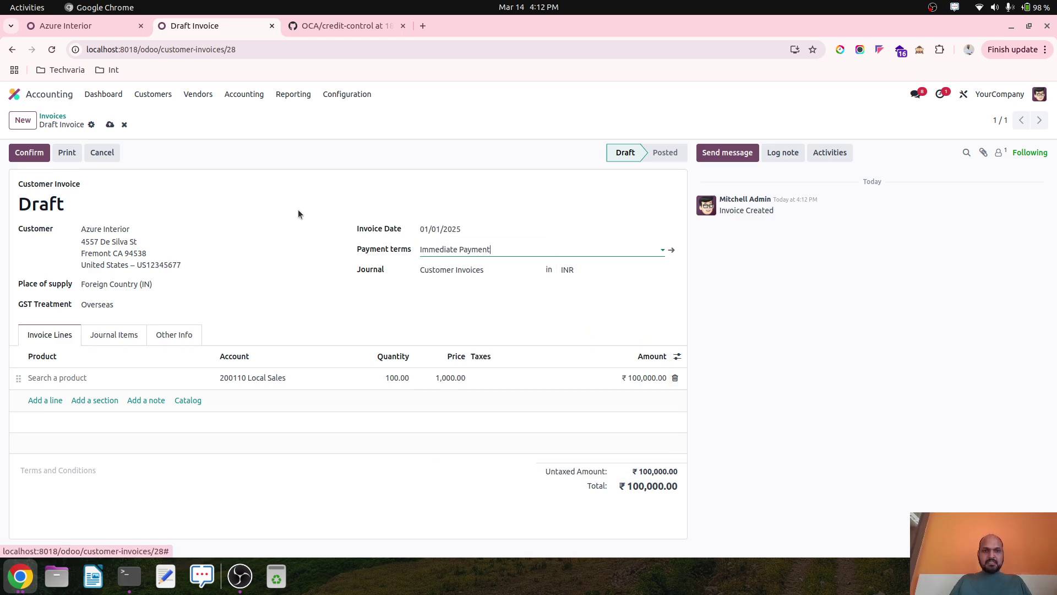
pyautogui.click(110, 126)
# - Confirm the Azure Interior invoice, continuing despite the exceeded partner risk, and return to the invoice list
pyautogui.click(33, 152)
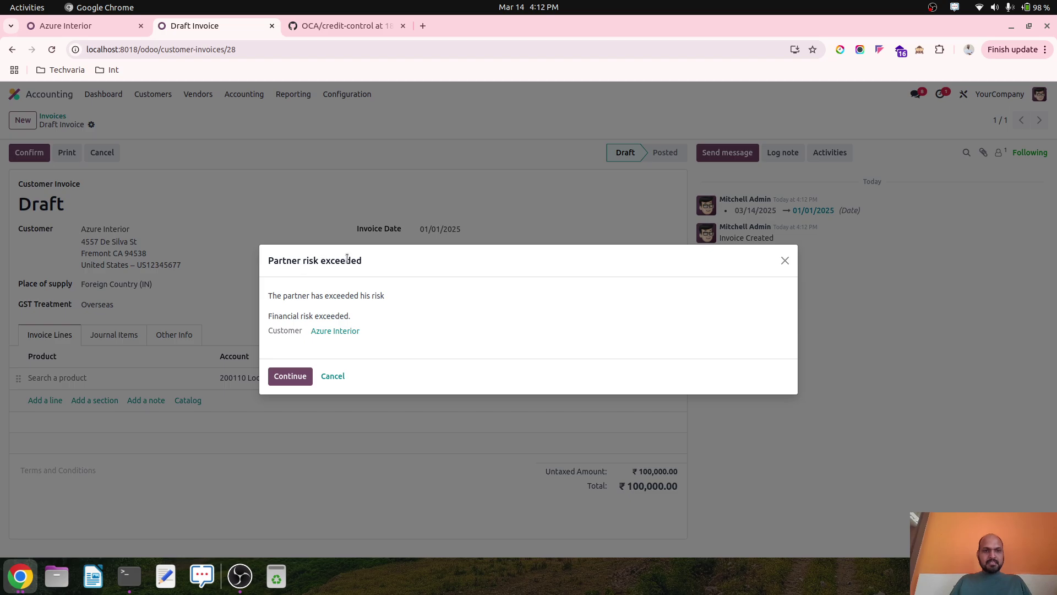
pyautogui.click(290, 377)
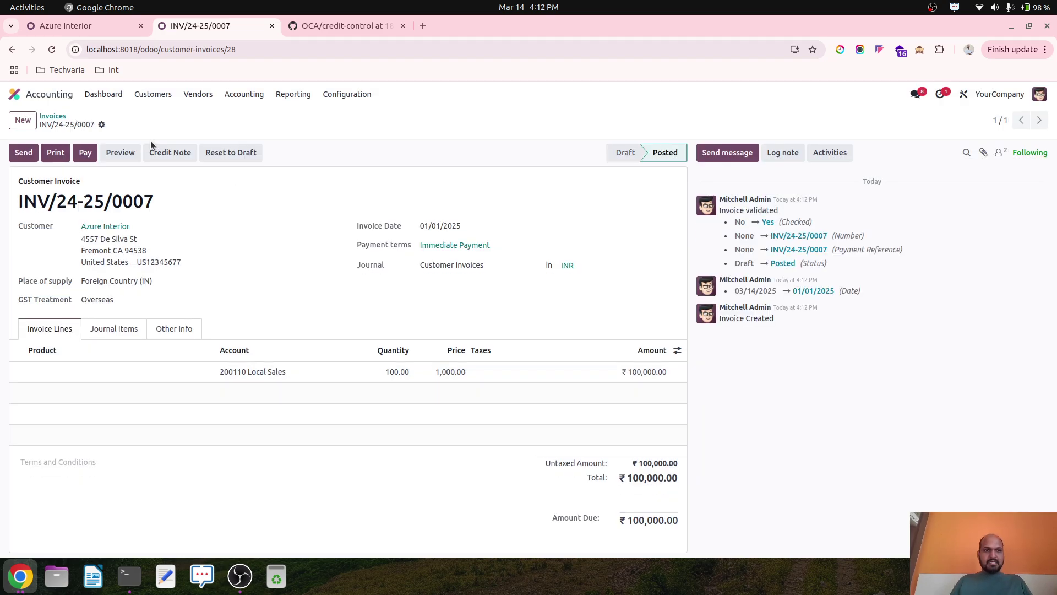
pyautogui.click(58, 116)
# - Reload the Azure Interior customer record and examine its financial risk amounts, including unpaid invoices and total risk
pyautogui.click(98, 28)
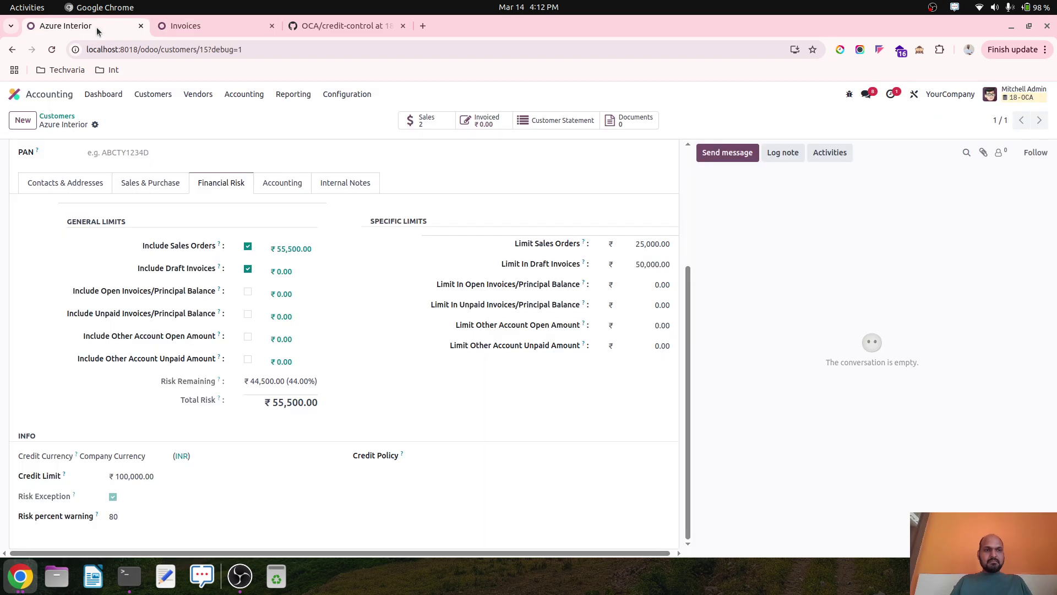
pyautogui.click(52, 49)
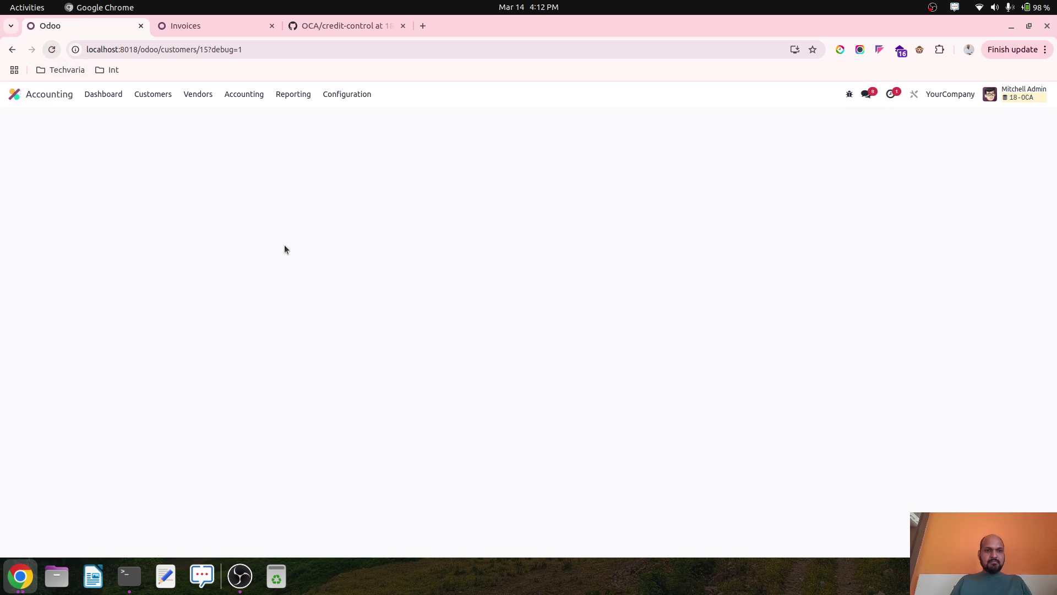
pyautogui.click(219, 359)
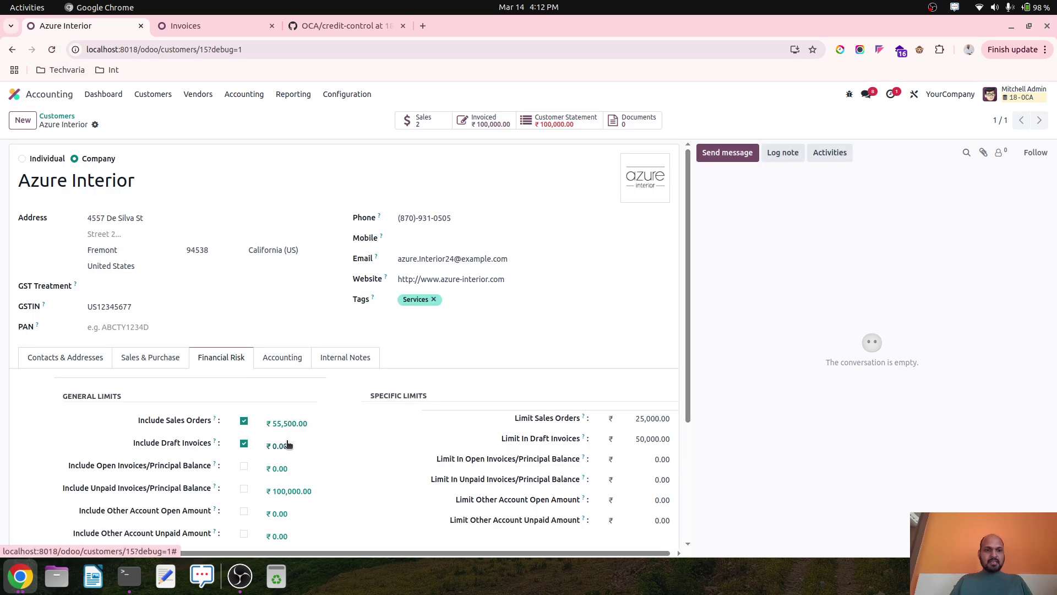
pyautogui.scroll(-3, 286, 444)
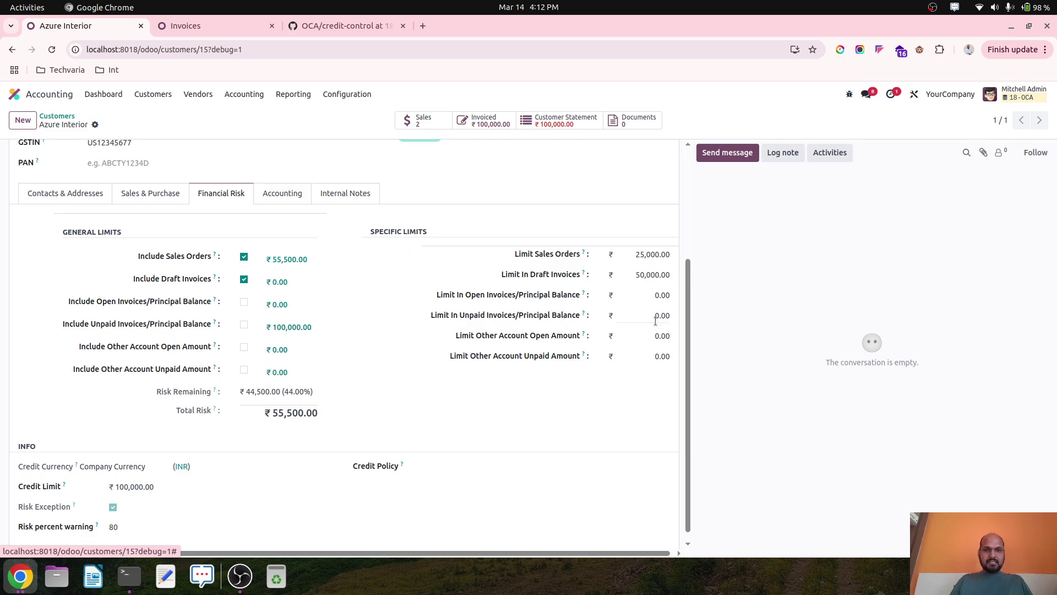
# - Include unpaid invoices in Azure Interior's risk calculation and set the unpaid invoices limit to 100,000
pyautogui.click(243, 324)
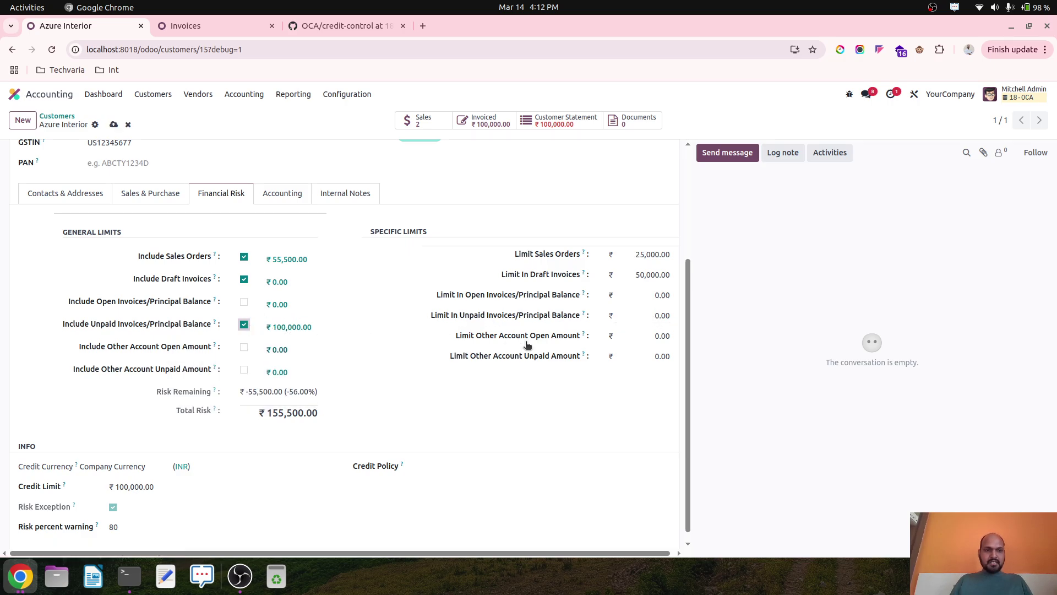
pyautogui.click(651, 316)
pyautogui.write('100')
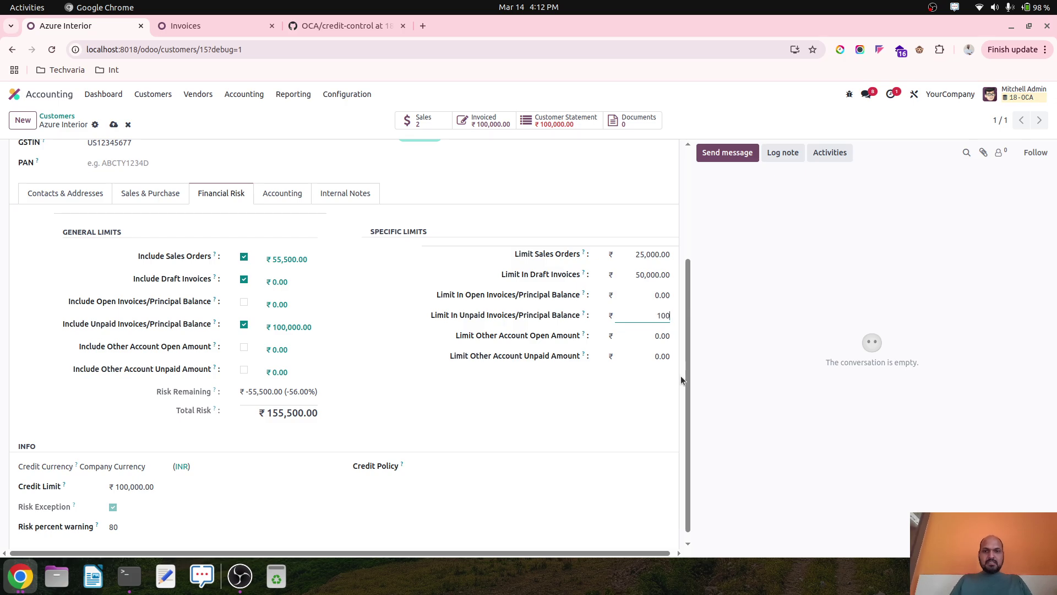
pyautogui.write(',0000')
pyautogui.press('Tab')
pyautogui.click(580, 420)
# - Include open invoices in the risk calculation, set their limit to 100,000, and save the customer record
pyautogui.click(244, 304)
pyautogui.click(649, 298)
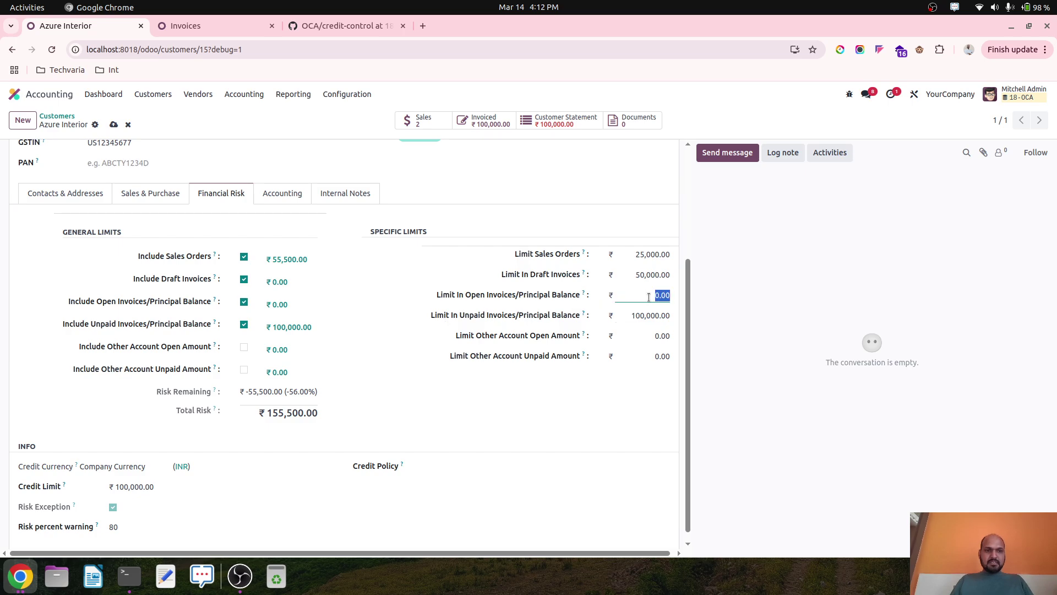
pyautogui.write('100000')
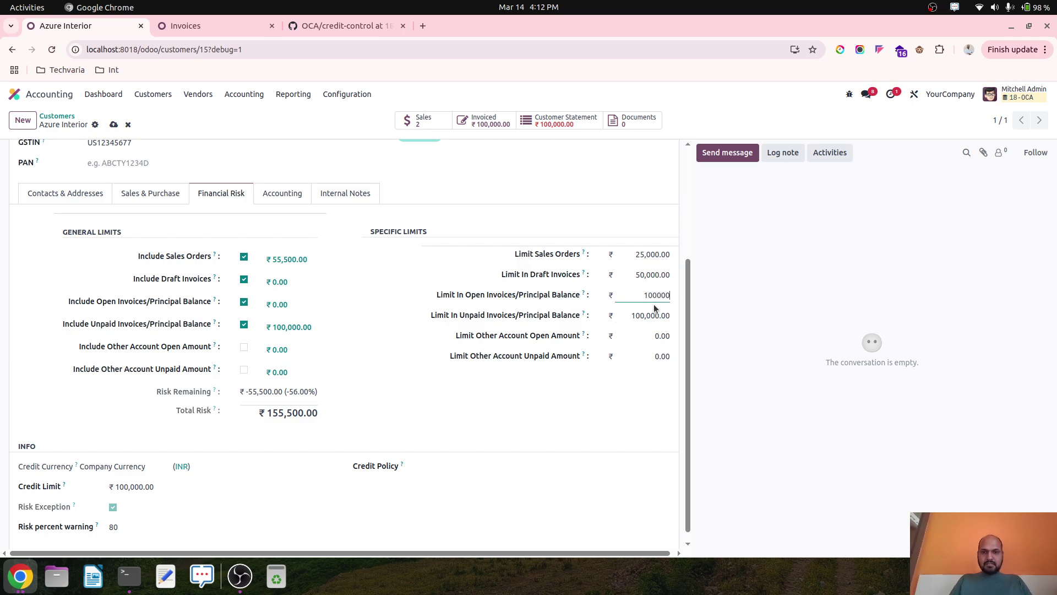
pyautogui.press('Tab')
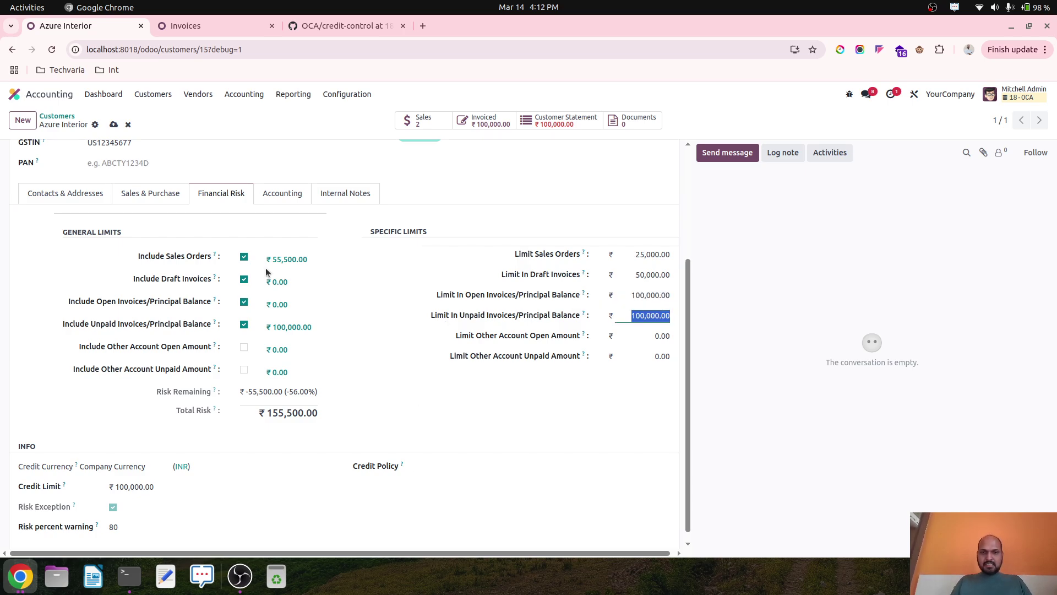
pyautogui.click(114, 125)
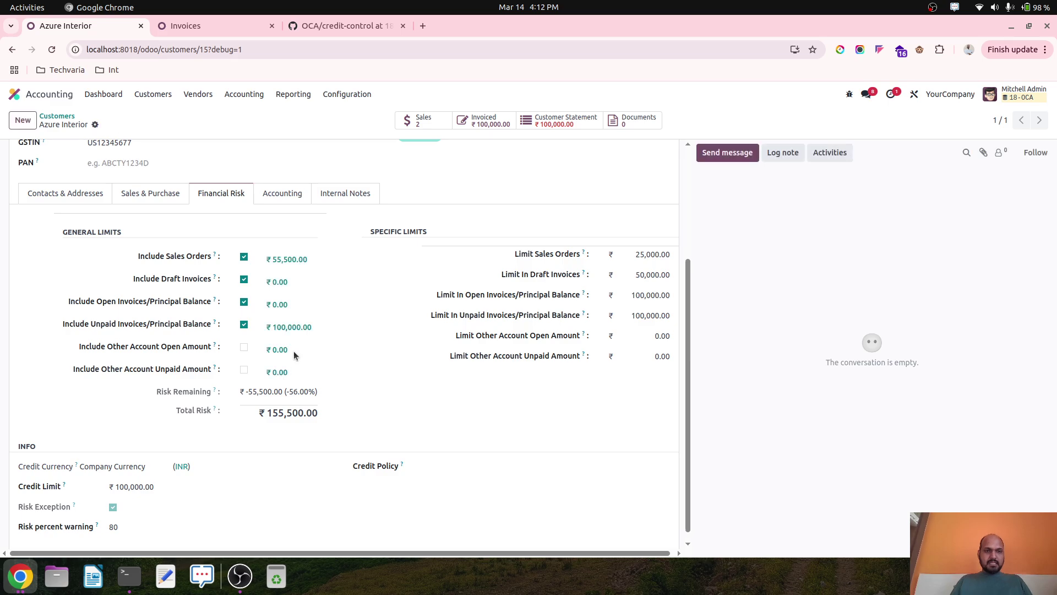
# - Return to the customer invoices and create another invoice for Azure Interior
pyautogui.scroll(-1, 342, 425)
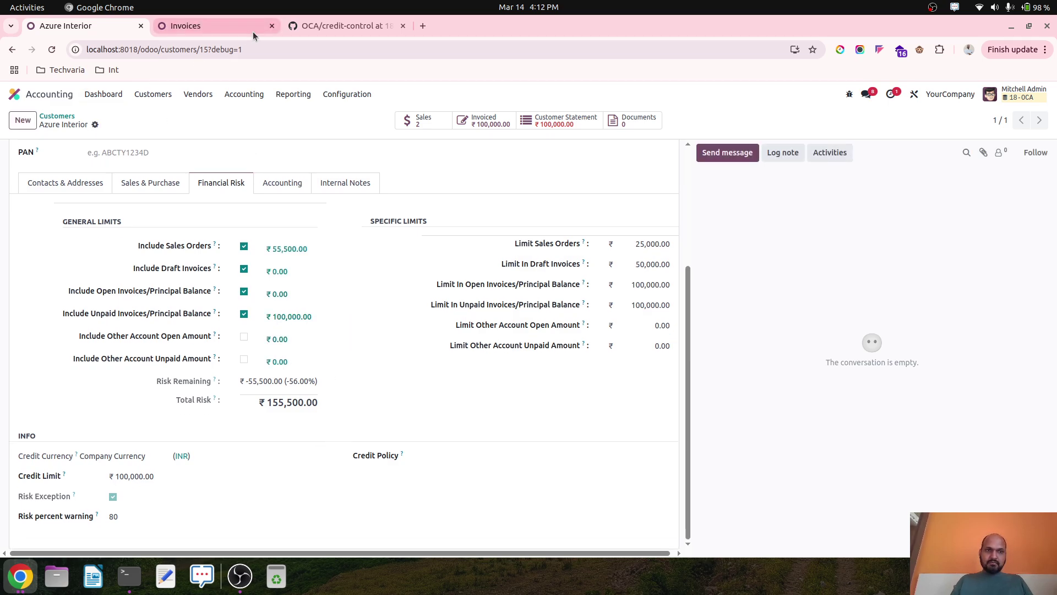
pyautogui.click(230, 30)
pyautogui.click(130, 31)
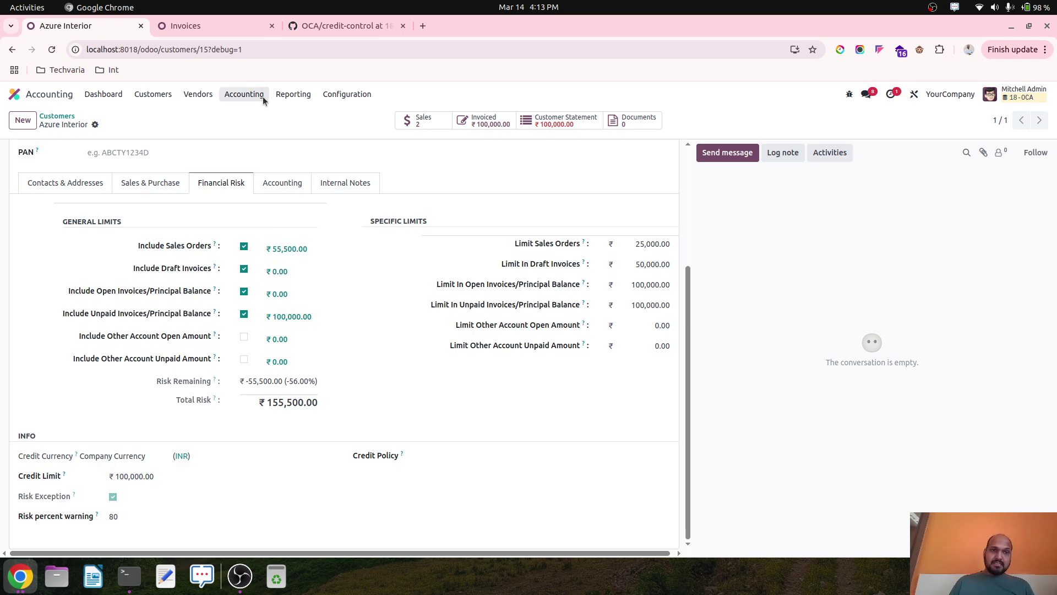
pyautogui.click(218, 25)
pyautogui.click(23, 120)
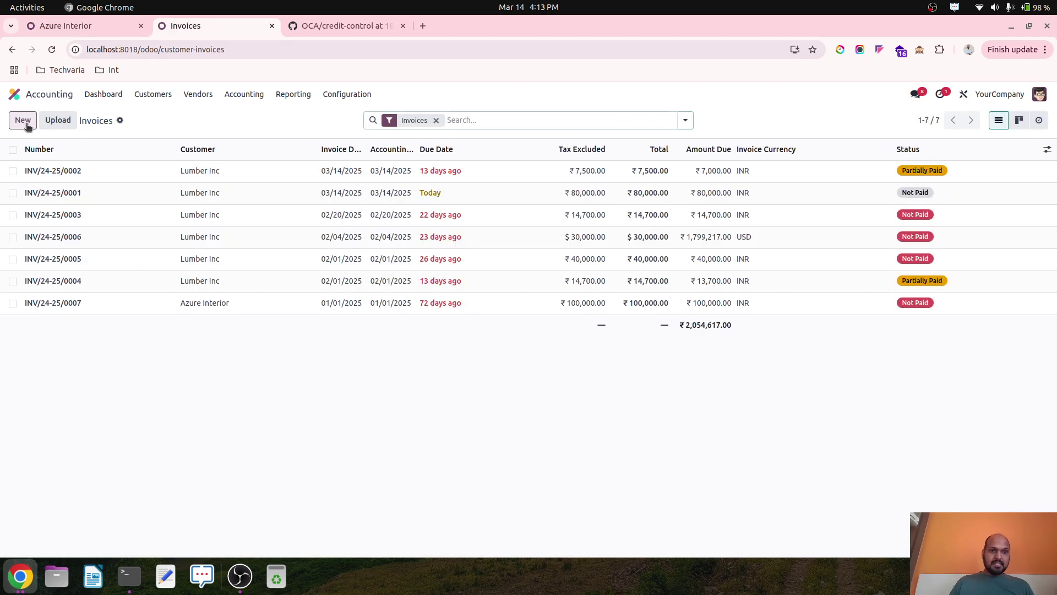
pyautogui.click(162, 227)
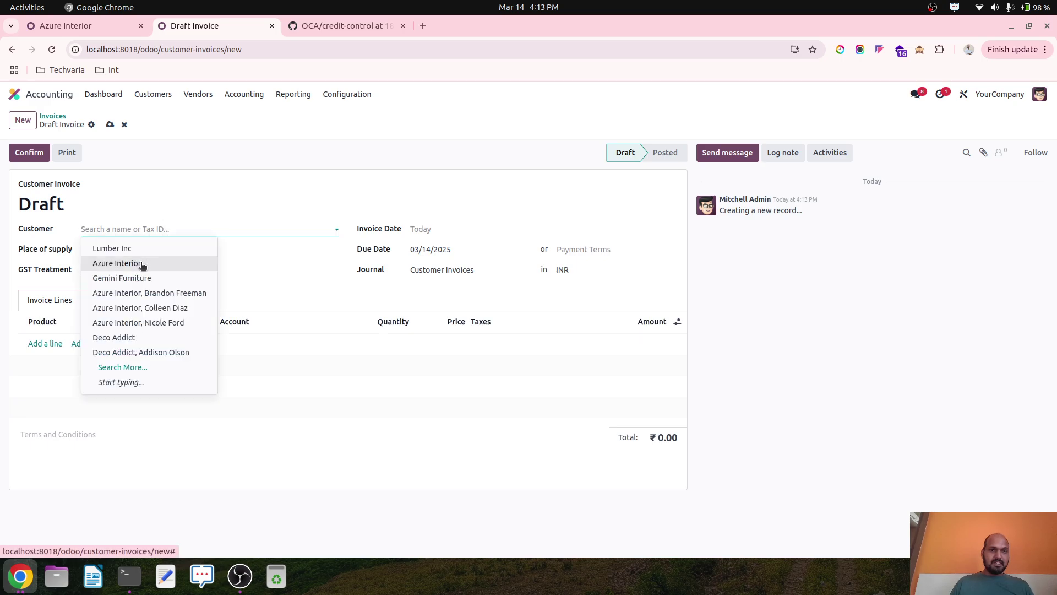
pyautogui.click(118, 263)
# - Add an invoice line with quantity 10 and price 100, save the draft, and return to the invoice list
pyautogui.click(59, 378)
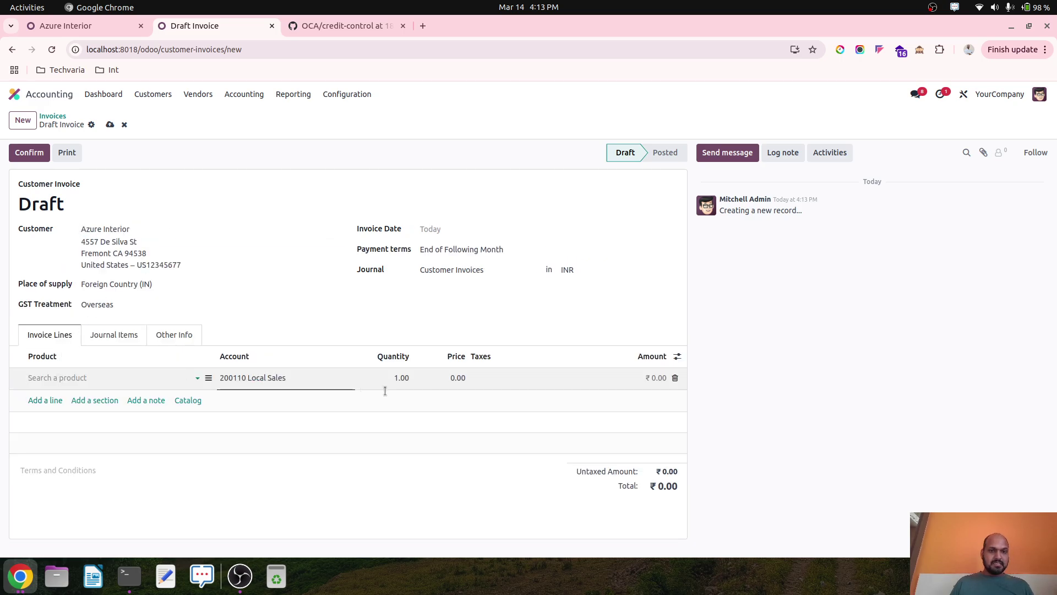
pyautogui.click(400, 379)
pyautogui.write('10')
pyautogui.press('Tab')
pyautogui.write('100')
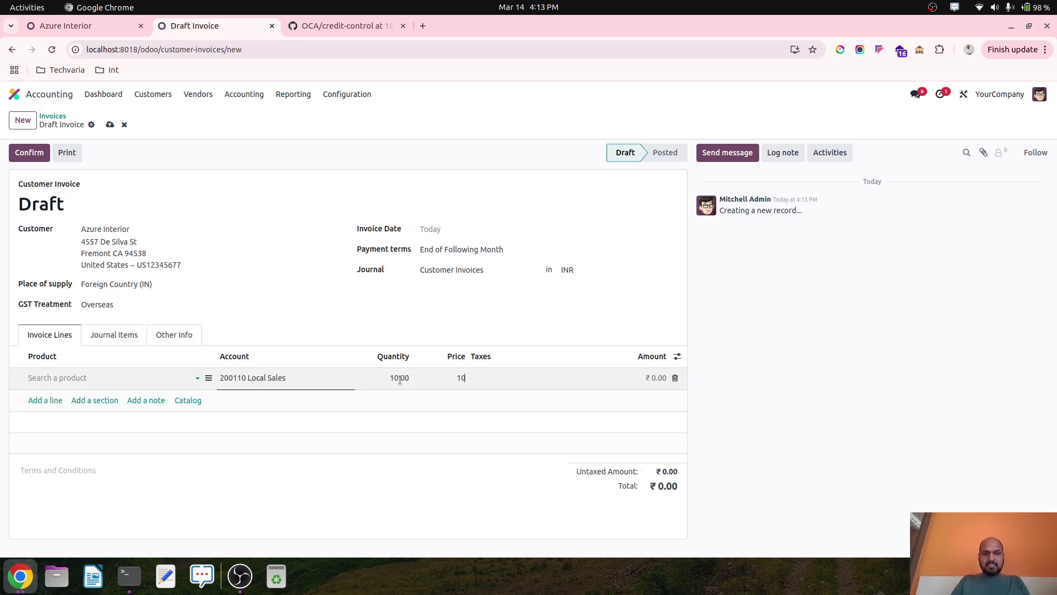
pyautogui.press('Tab')
pyautogui.click(109, 124)
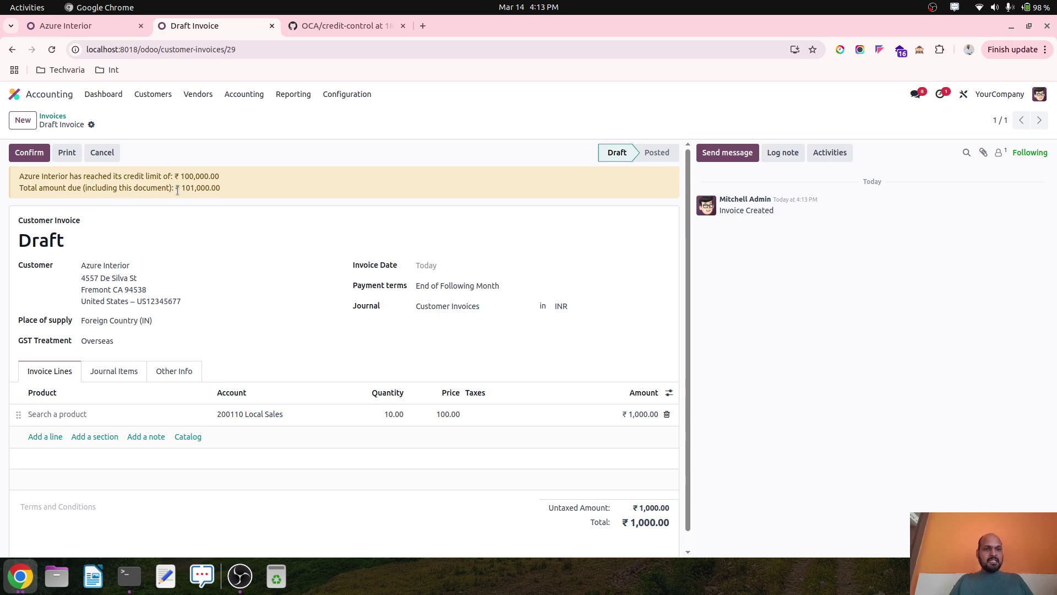
pyautogui.click(53, 116)
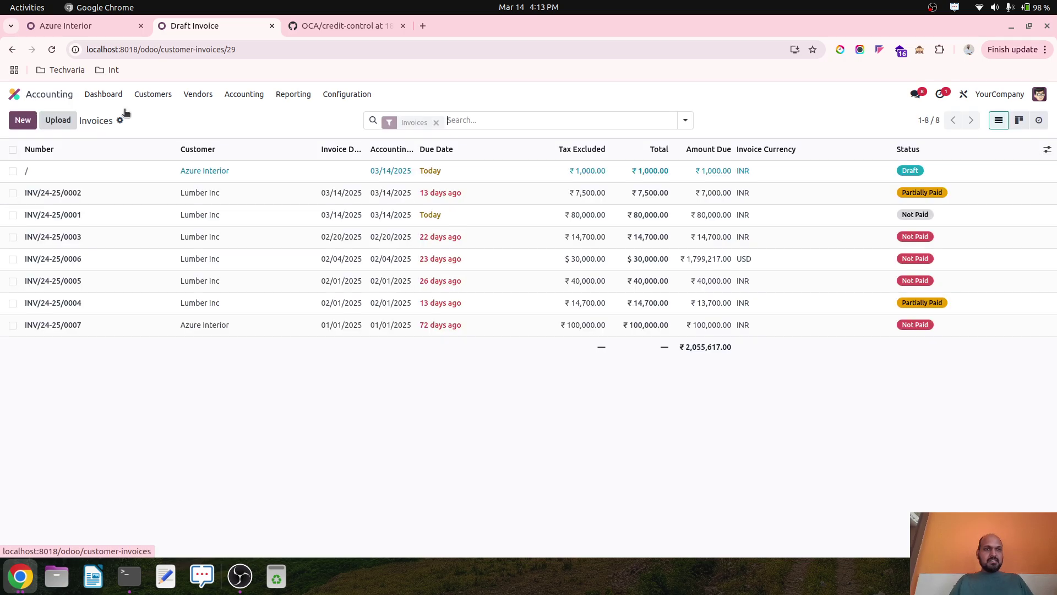
# - Reload the Azure Interior customer record and review its financial risk amounts, remaining risk and total risk
pyautogui.click(115, 30)
pyautogui.click(52, 49)
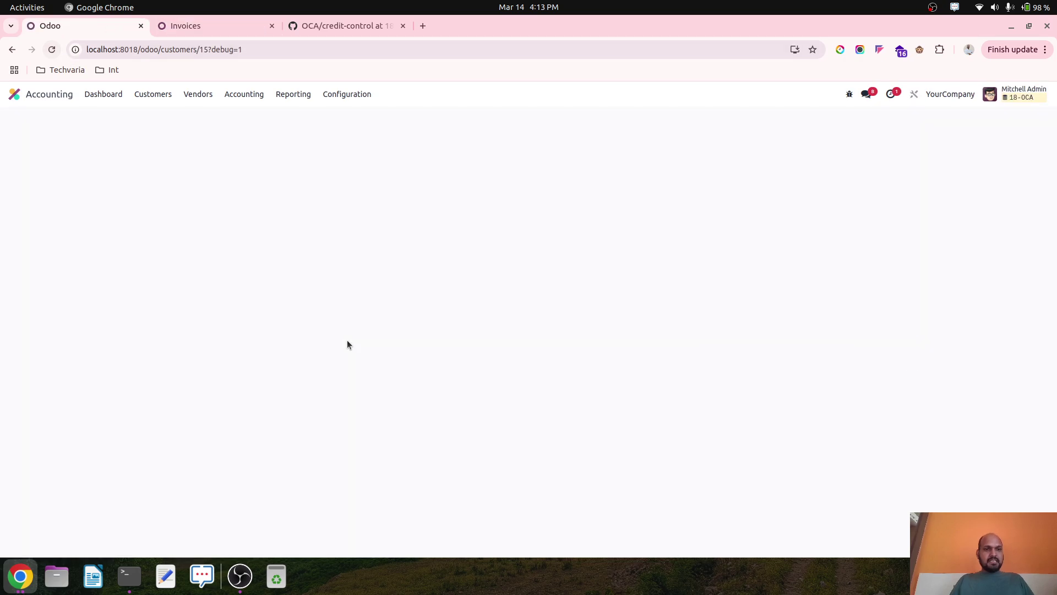
pyautogui.click(215, 358)
pyautogui.scroll(-2, 221, 311)
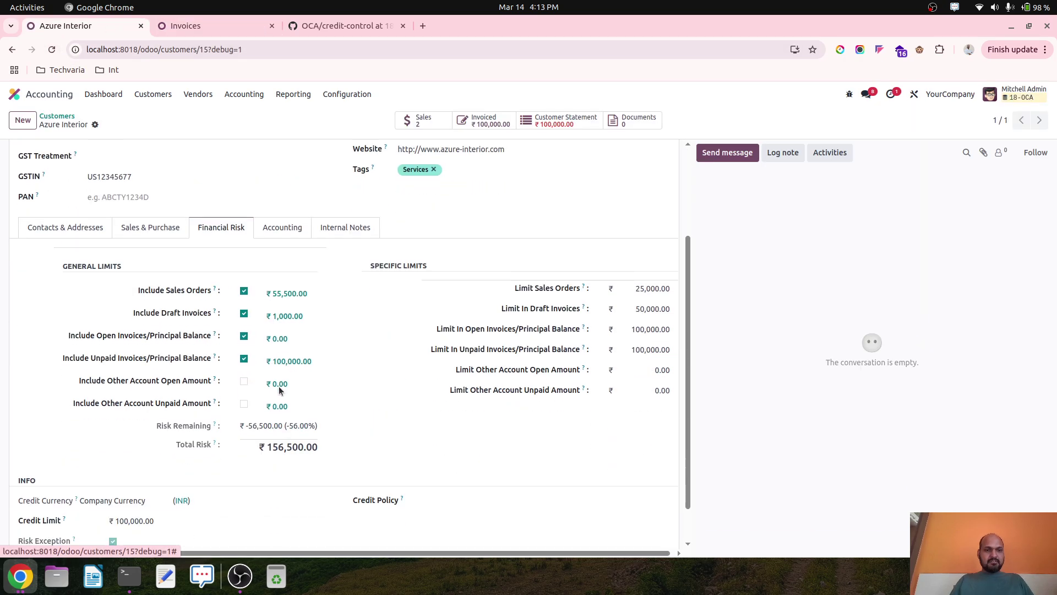
pyautogui.doubleClick(247, 425)
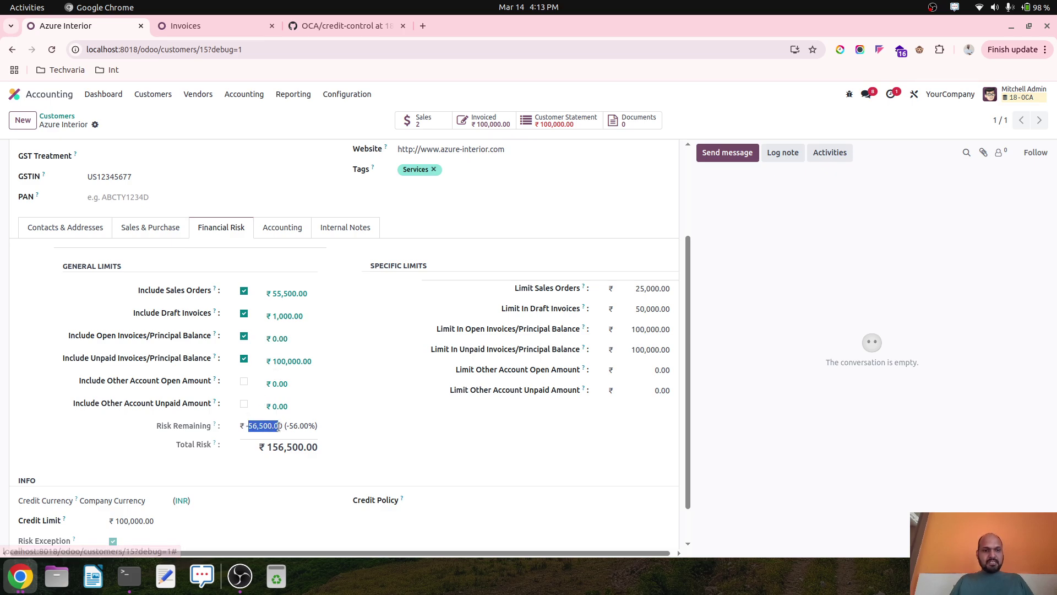
pyautogui.click(411, 466)
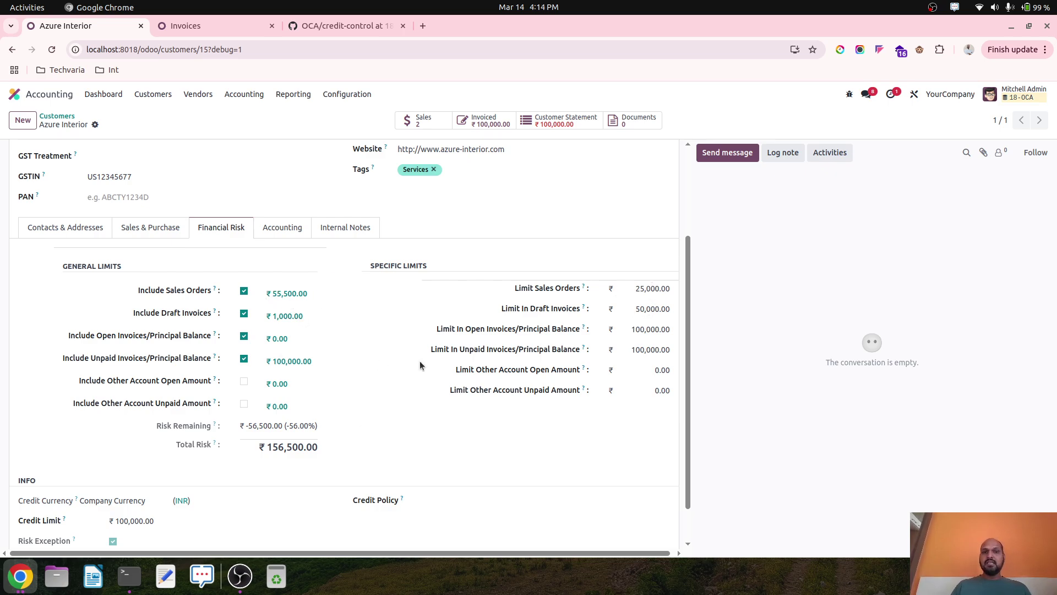
pyautogui.scroll(4, 419, 361)
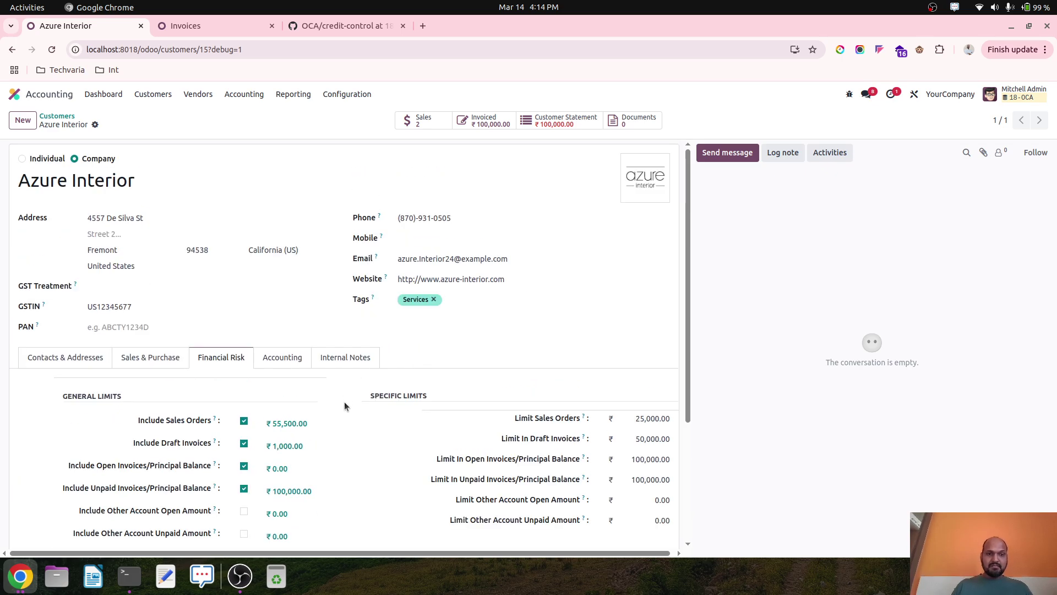
# - Inspect Azure Interior's sales order risk breakdown, expanding both customer rows to their orders, and return to the customer record
pyautogui.click(303, 423)
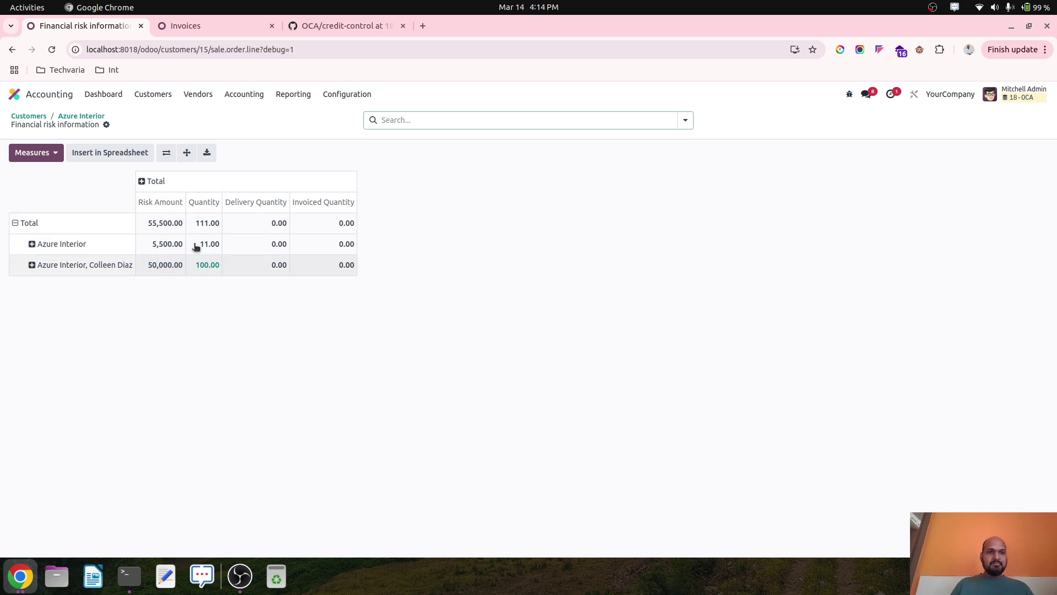
pyautogui.click(33, 243)
pyautogui.click(58, 283)
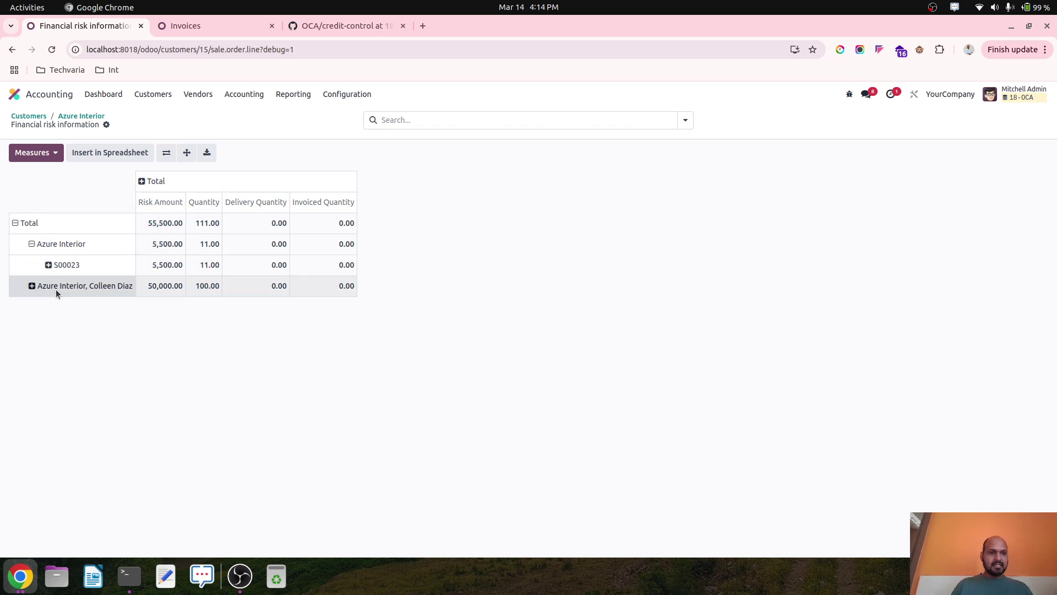
pyautogui.click(55, 286)
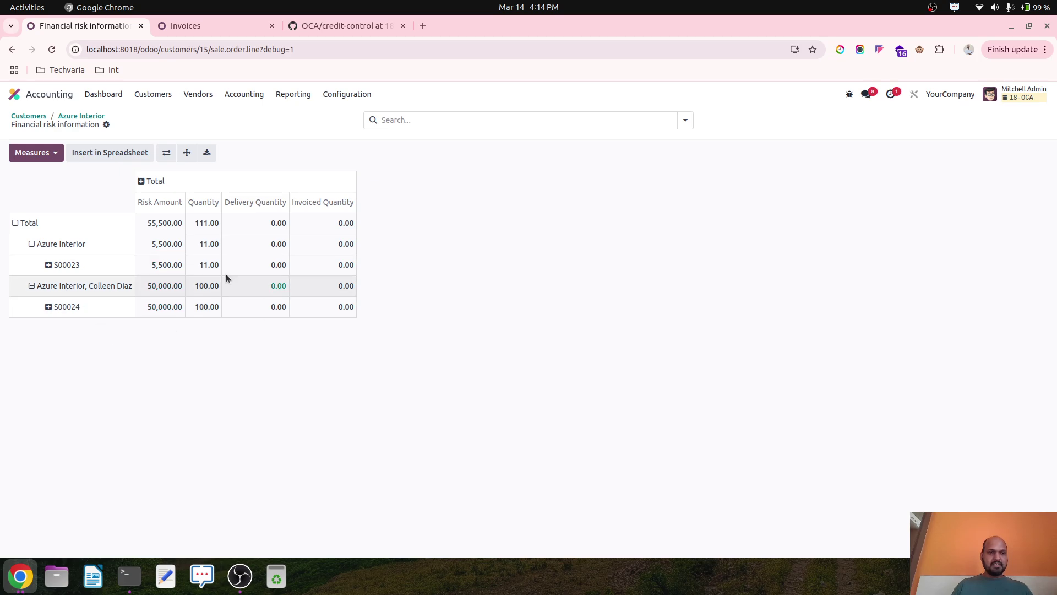
pyautogui.click(79, 116)
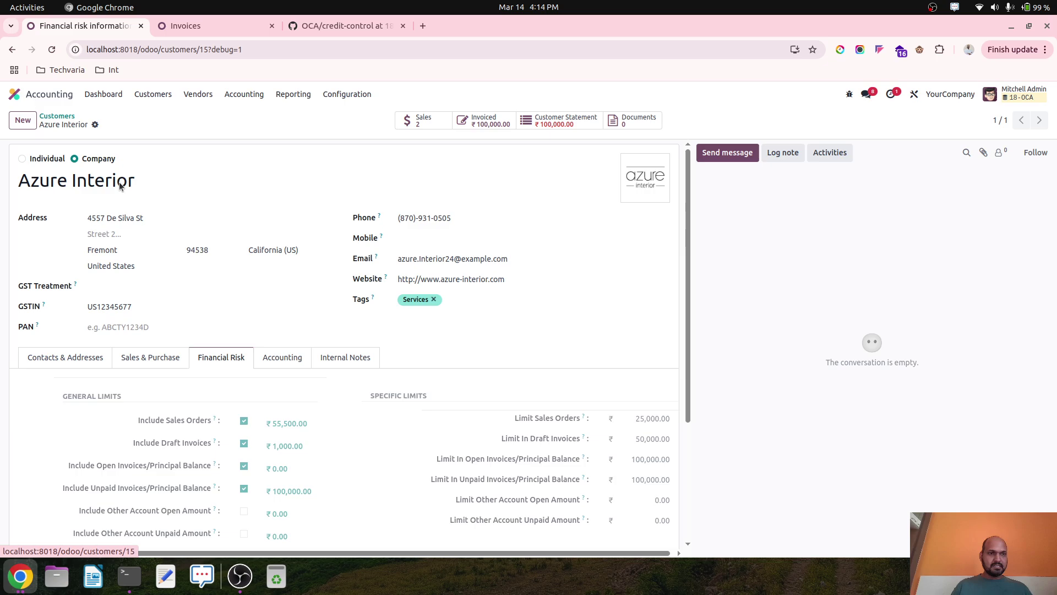
# - Inspect the draft invoices risk breakdown by expanding the Debtors account, return to the customer, and read the open invoices explanation
pyautogui.click(284, 446)
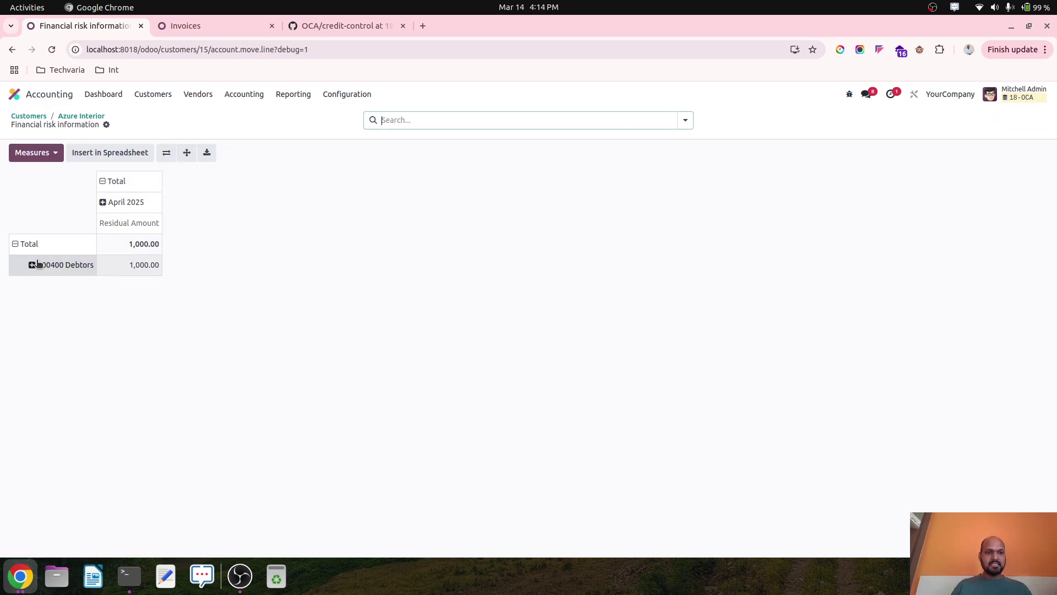
pyautogui.click(34, 265)
pyautogui.click(60, 287)
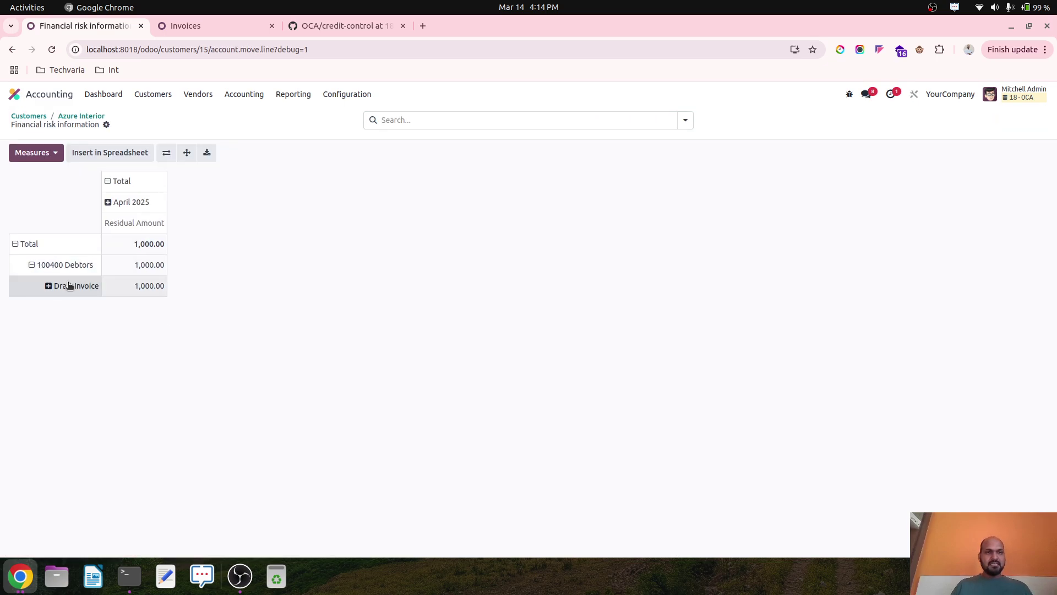
pyautogui.click(81, 115)
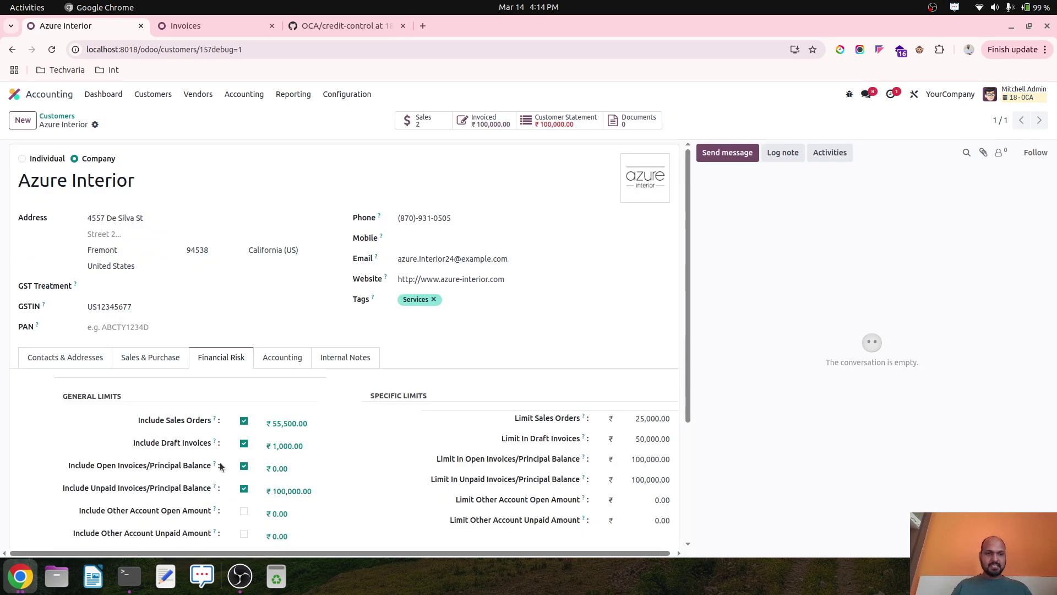
pyautogui.moveTo(215, 466)
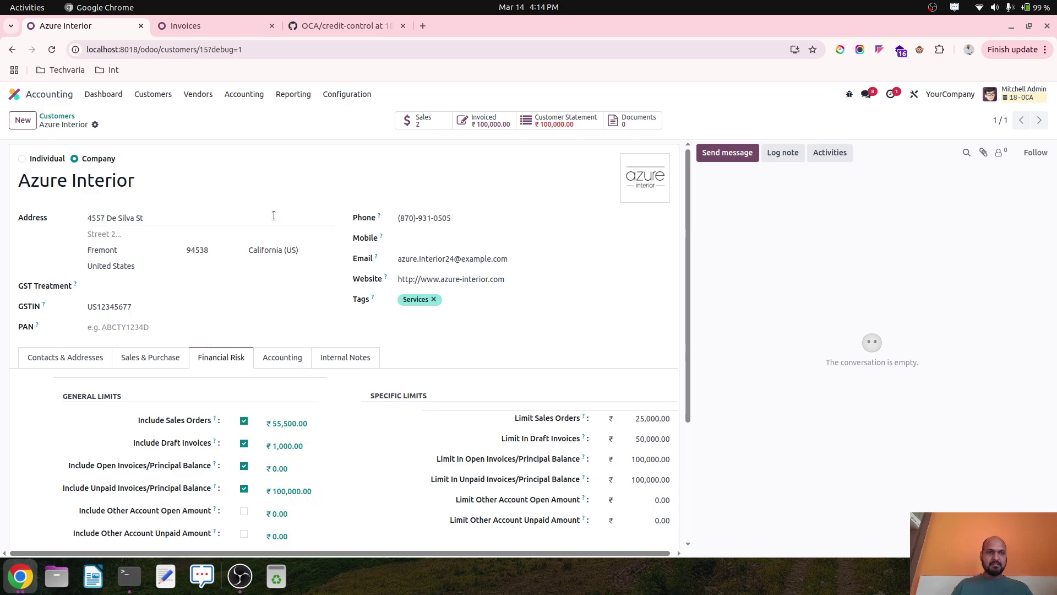
# - Create a new customer payment received from Azure Interior with an amount of 1000
pyautogui.click(206, 26)
pyautogui.click(150, 93)
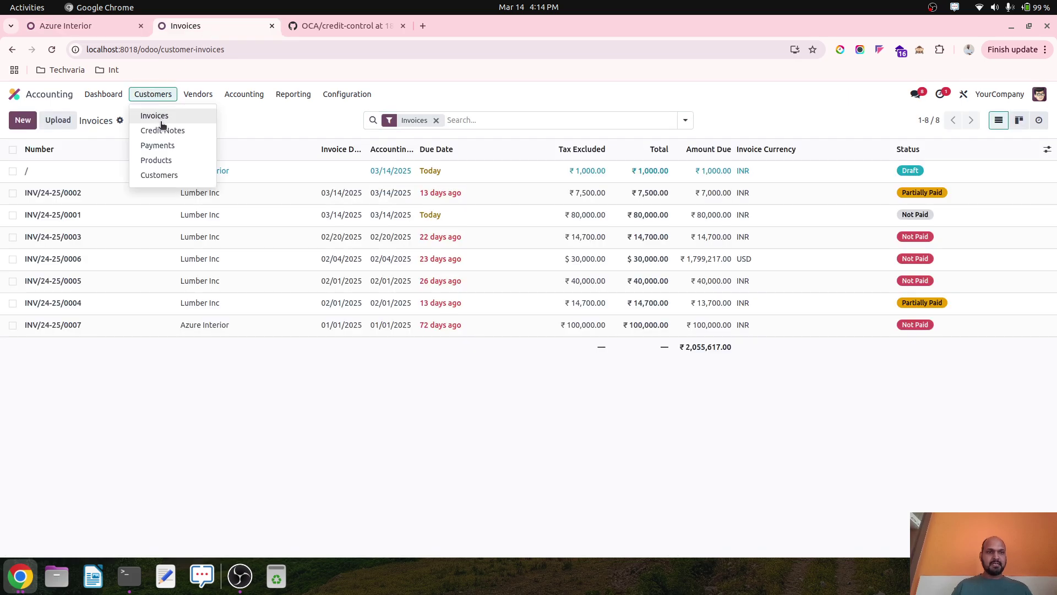
pyautogui.click(173, 148)
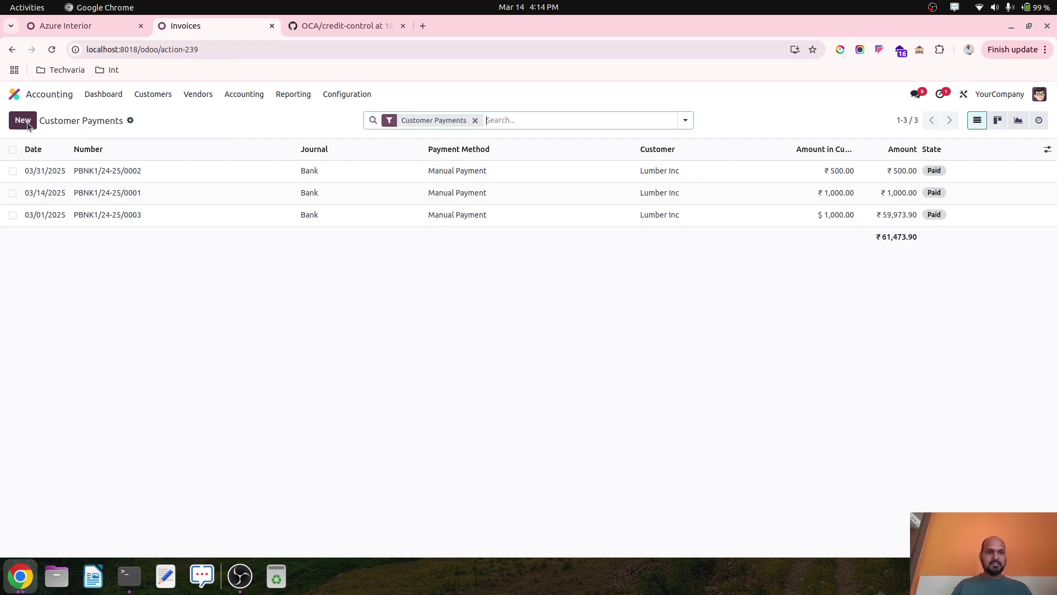
pyautogui.click(23, 121)
pyautogui.click(178, 231)
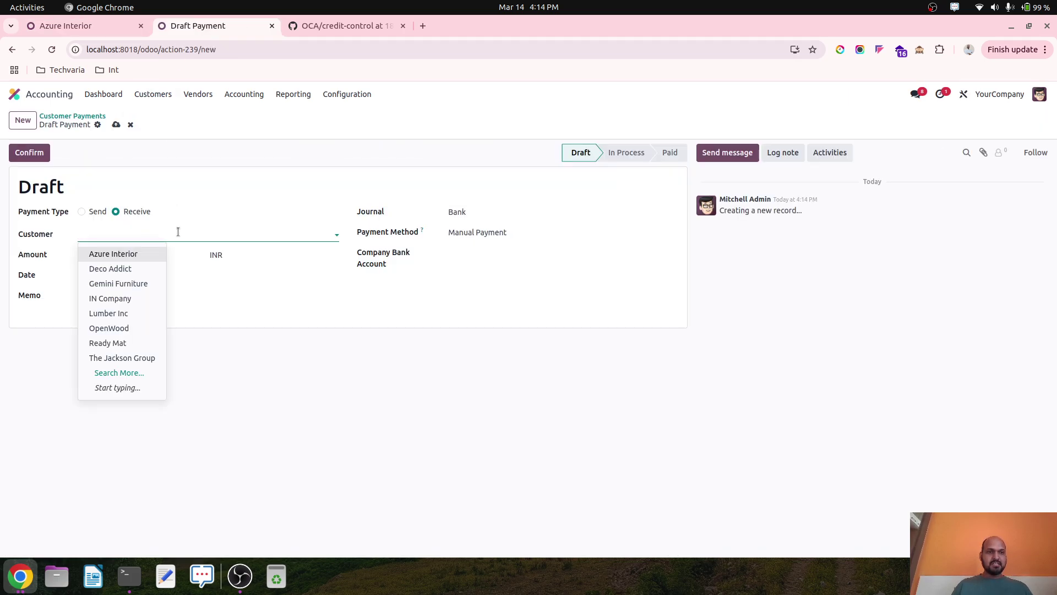
pyautogui.click(146, 254)
pyautogui.click(123, 253)
pyautogui.write('1000')
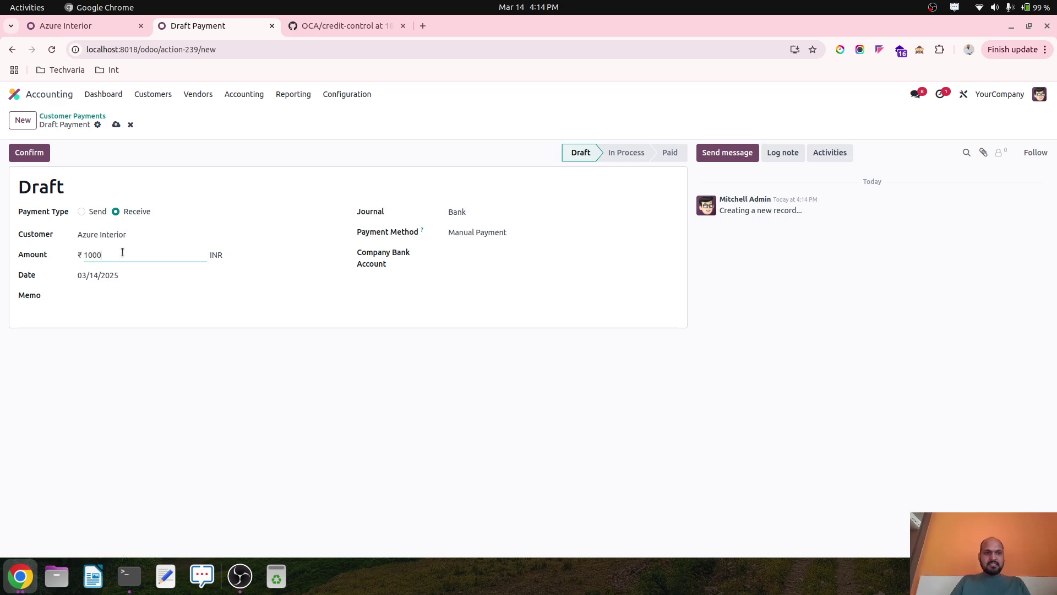
pyautogui.press('Tab')
# - Date the payment 02/28/2025, confirm it, and return to the customer payments list
pyautogui.click(160, 273)
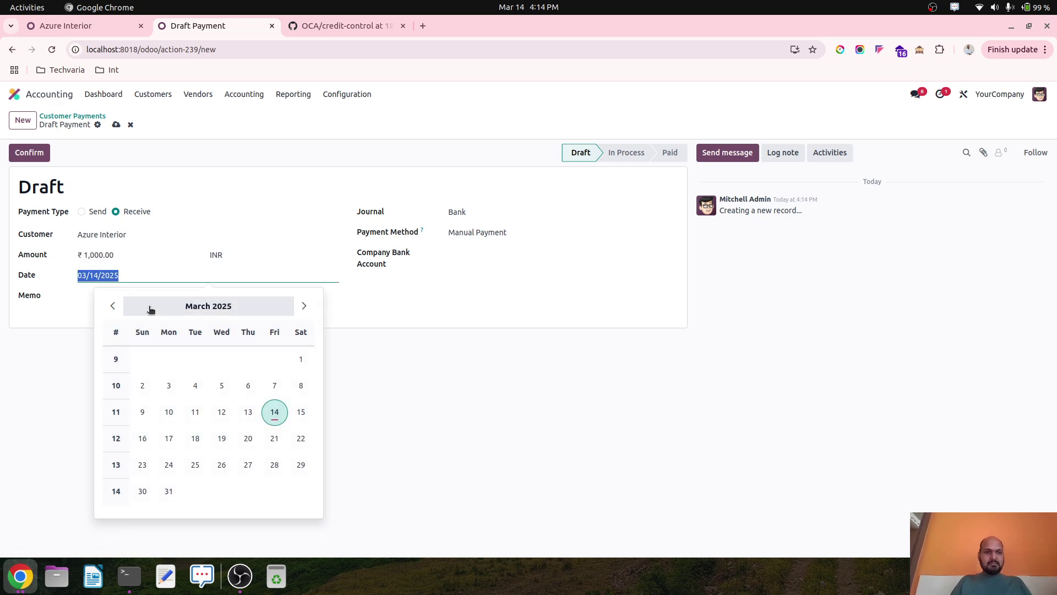
pyautogui.click(112, 306)
pyautogui.click(275, 465)
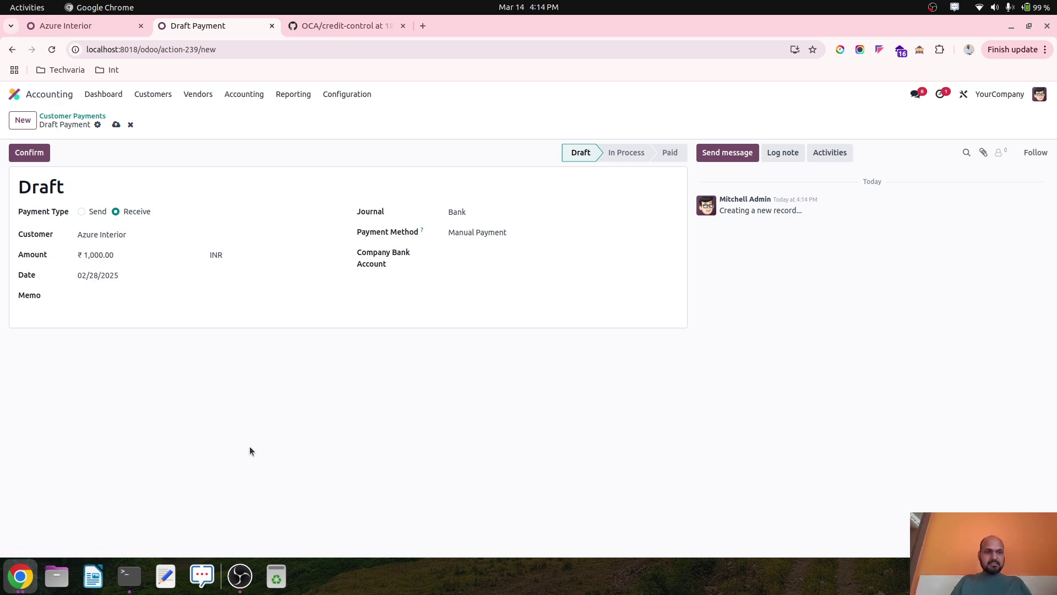
pyautogui.click(29, 153)
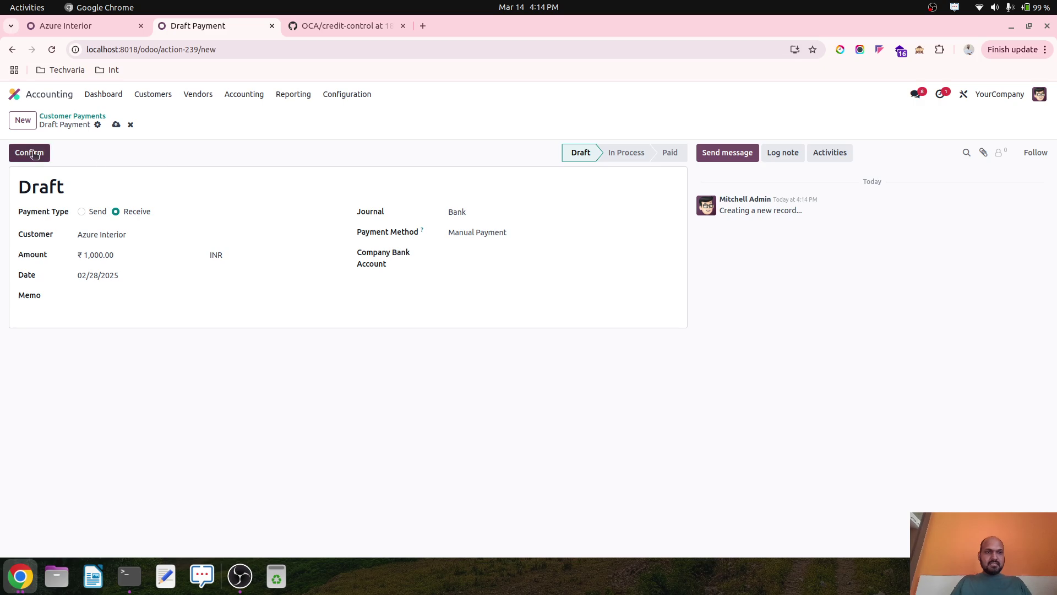
pyautogui.click(99, 117)
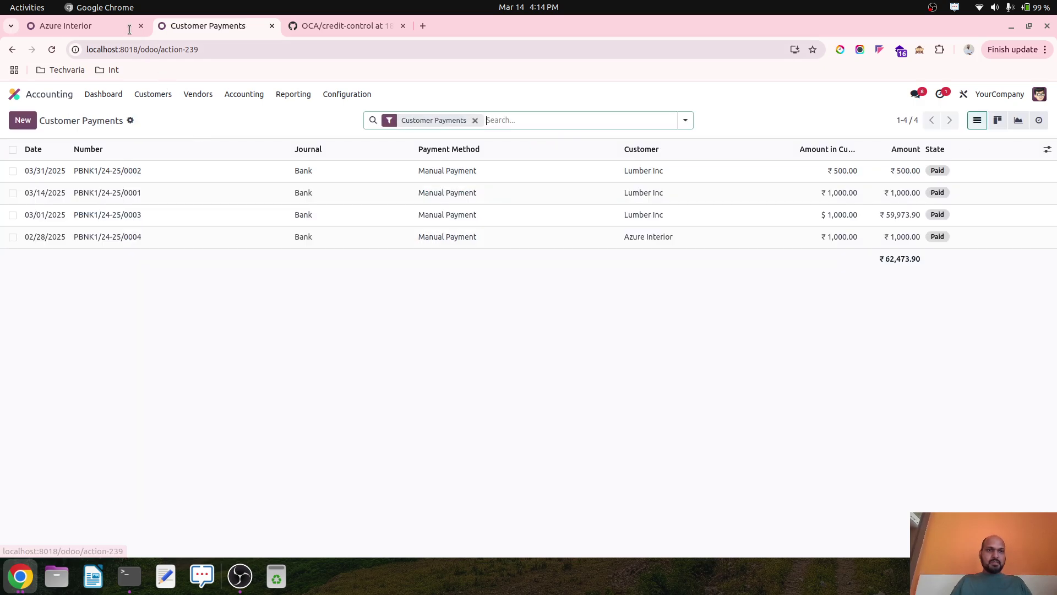
# - Reload the Azure Interior record and check the financial risk amounts and the open invoices explanation
pyautogui.click(83, 26)
pyautogui.click(51, 49)
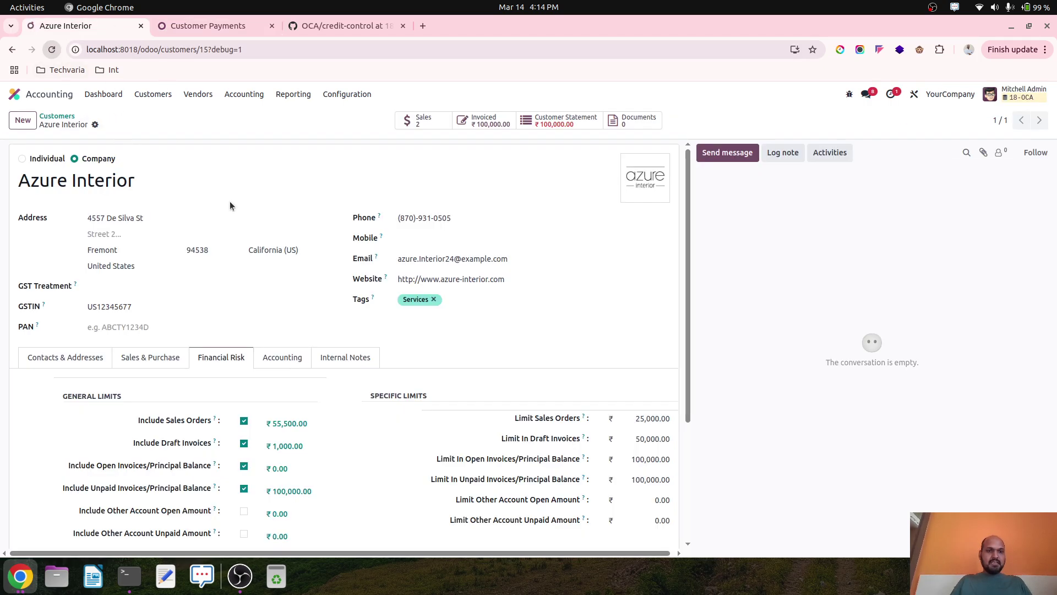
pyautogui.click(221, 359)
pyautogui.scroll(-1, 336, 410)
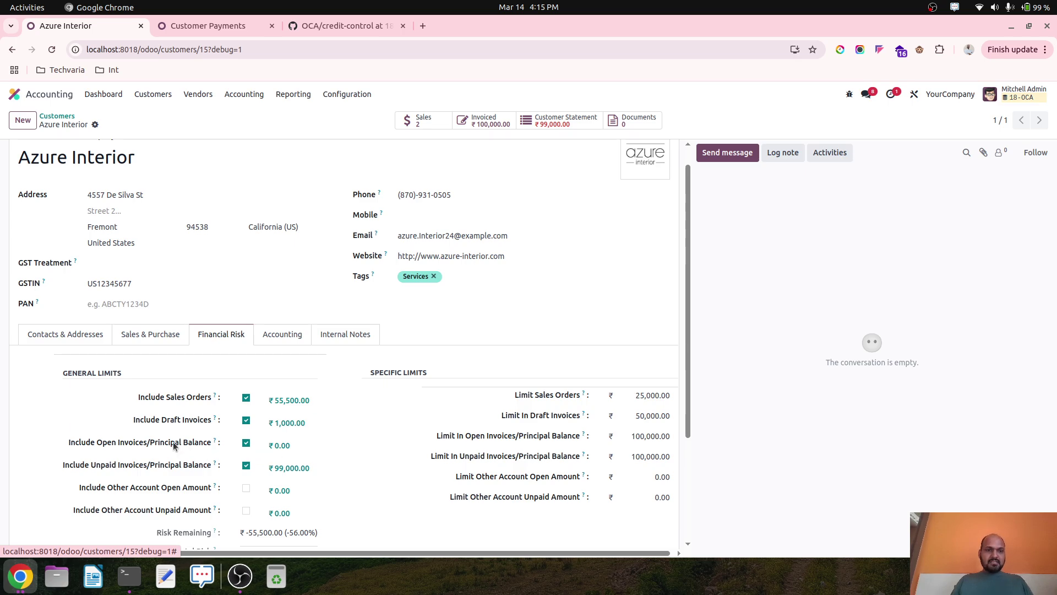
pyautogui.moveTo(215, 443)
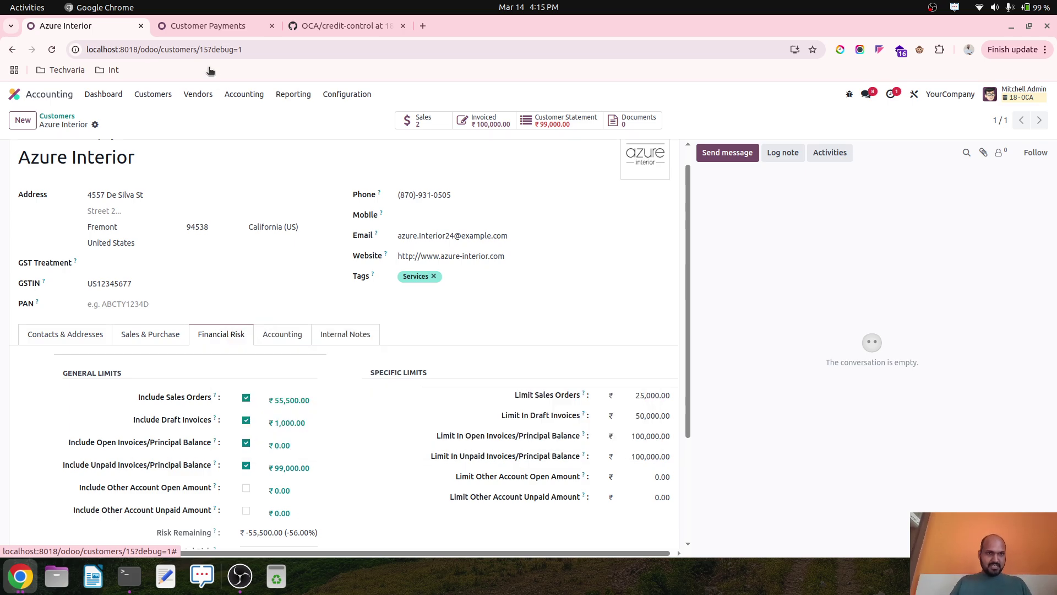
# - Go to the customer invoices and start a new invoice for Azure Interior
pyautogui.click(209, 26)
pyautogui.click(153, 94)
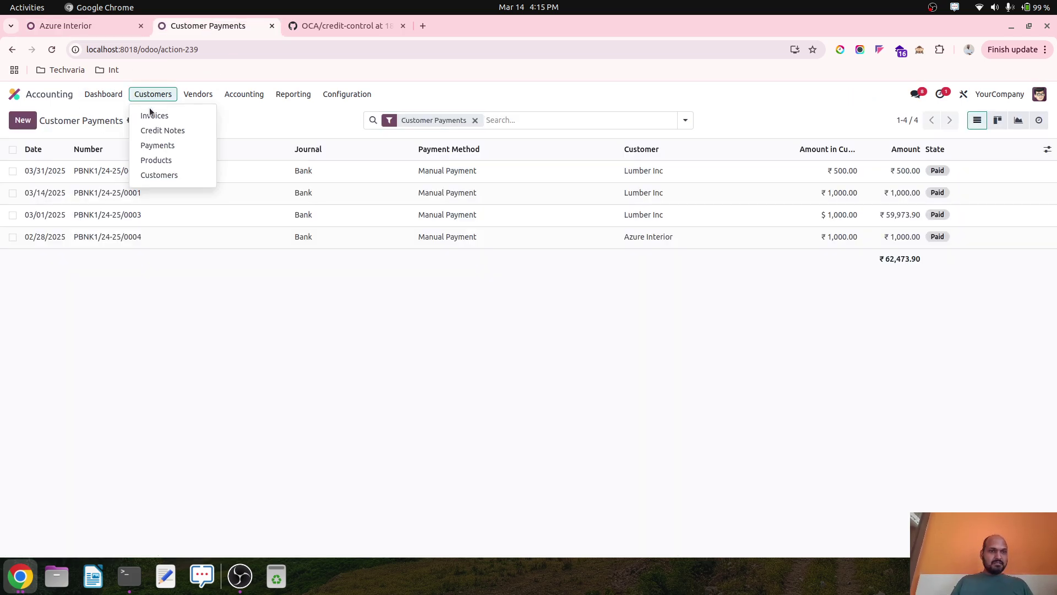
pyautogui.click(155, 112)
pyautogui.click(23, 120)
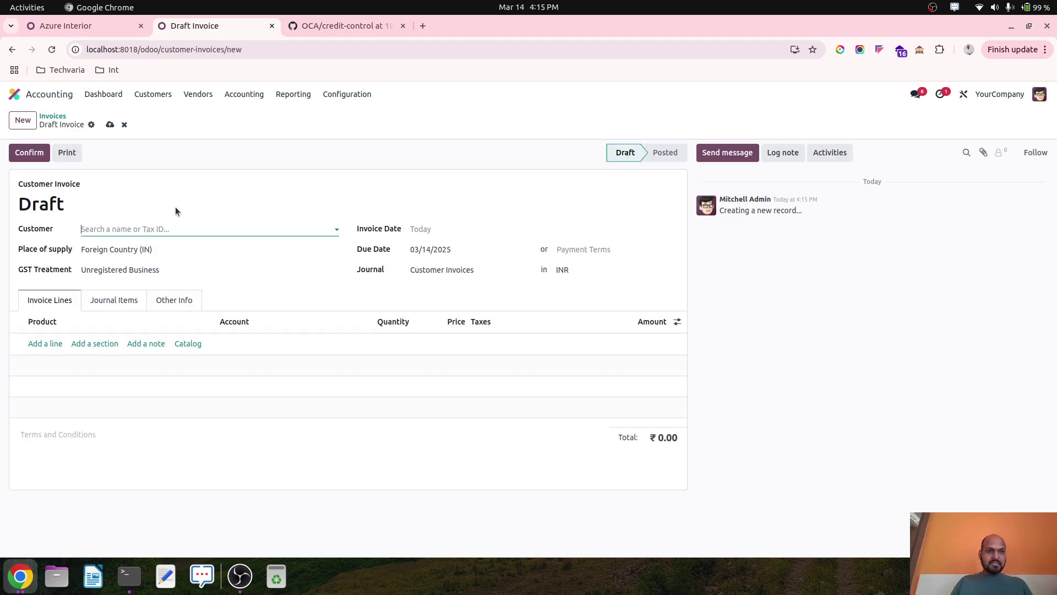
pyautogui.click(158, 229)
pyautogui.write('azure')
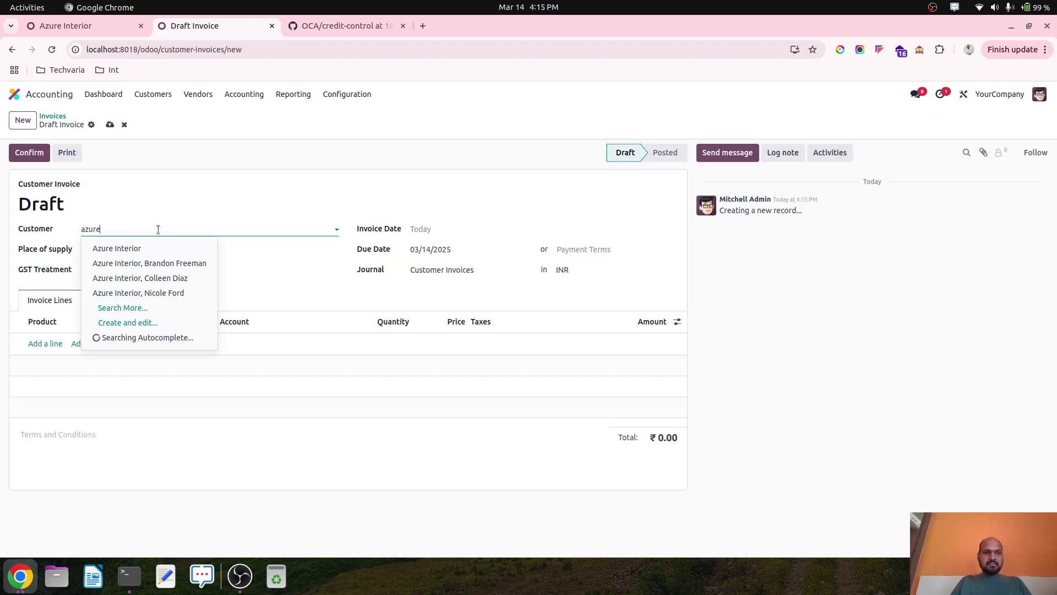
pyautogui.click(153, 248)
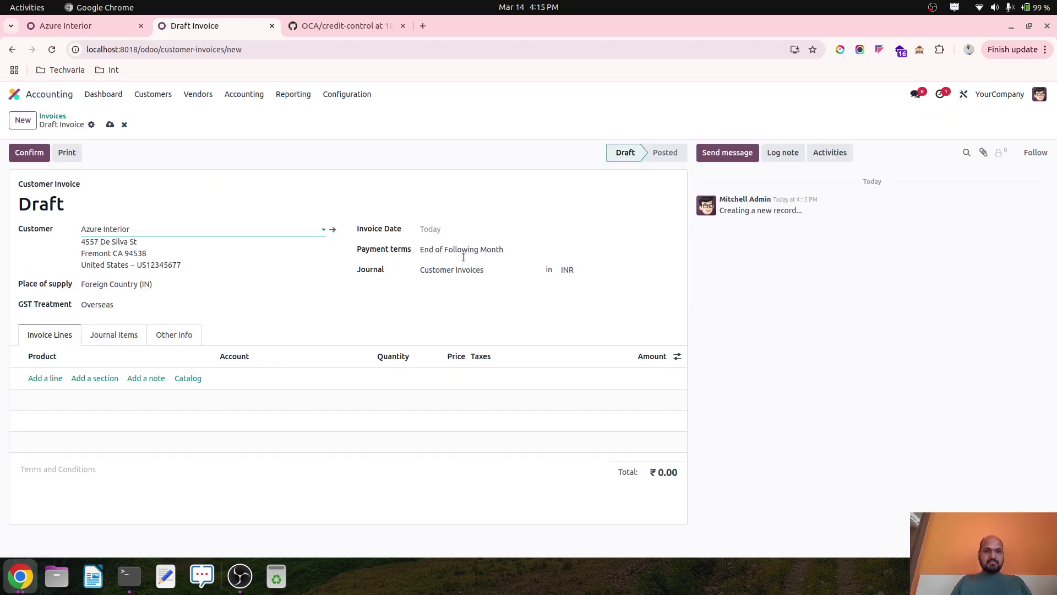
# - Set the invoice date to 03/13/2025 and the payment terms to 15 Days
pyautogui.click(463, 231)
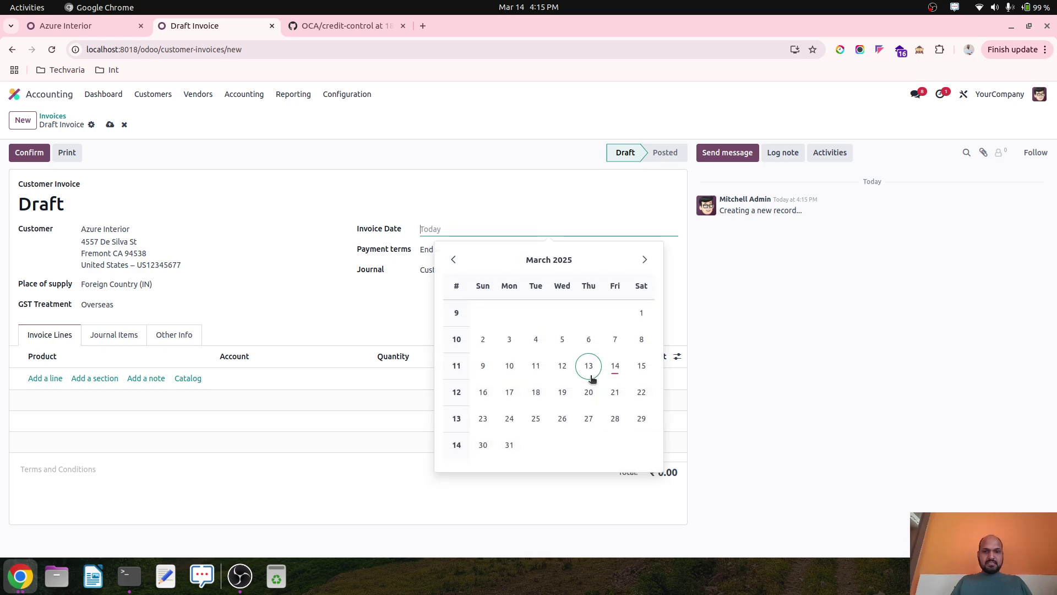
pyautogui.click(591, 374)
pyautogui.click(486, 254)
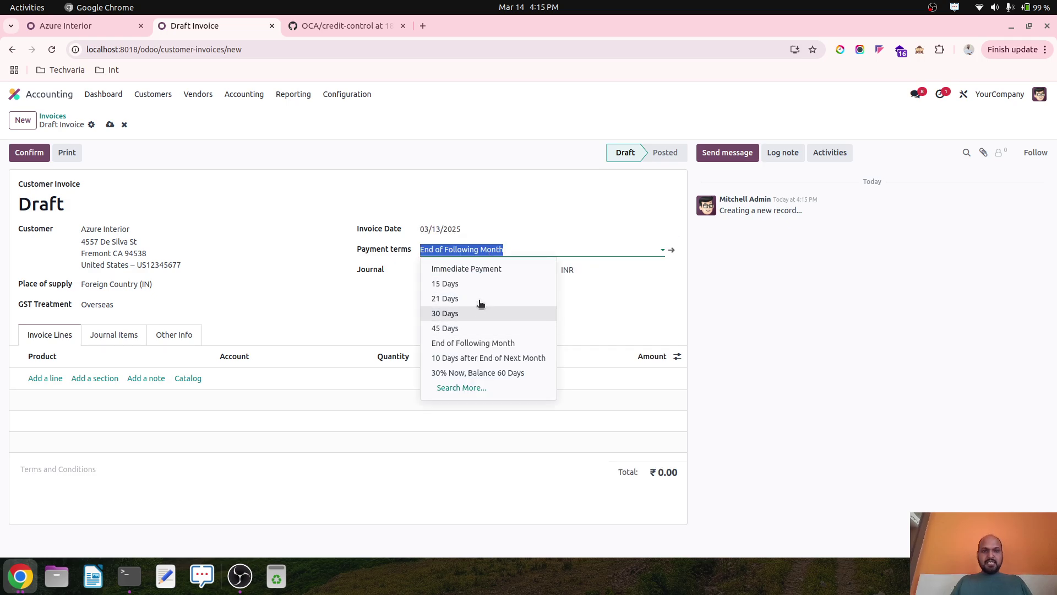
pyautogui.click(477, 285)
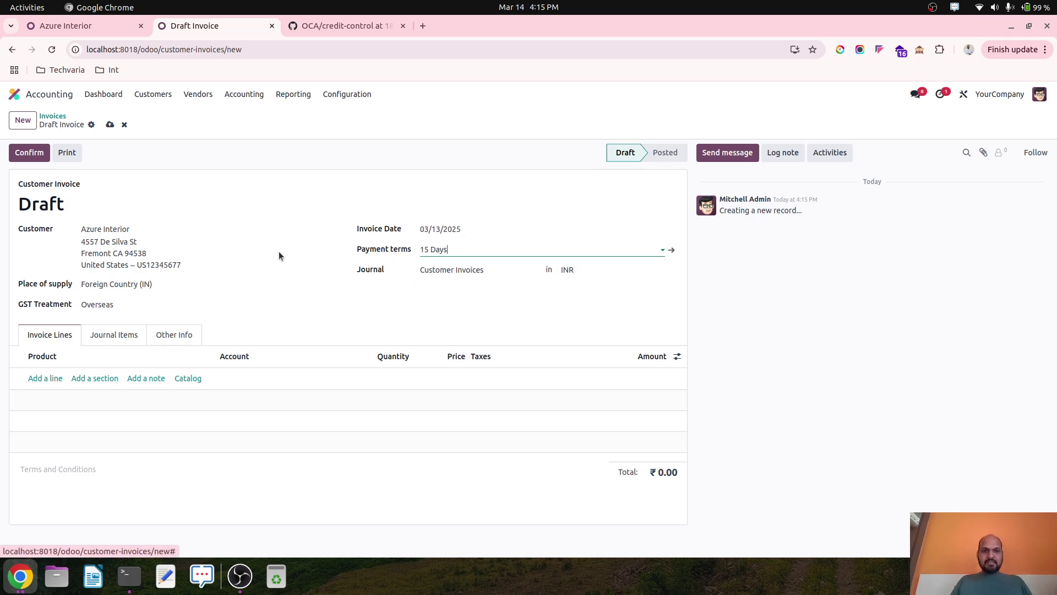
# - Add an invoice line with quantity 10 and price 200, and save the draft invoice
pyautogui.click(45, 378)
pyautogui.click(397, 375)
pyautogui.write('10')
pyautogui.press('Tab')
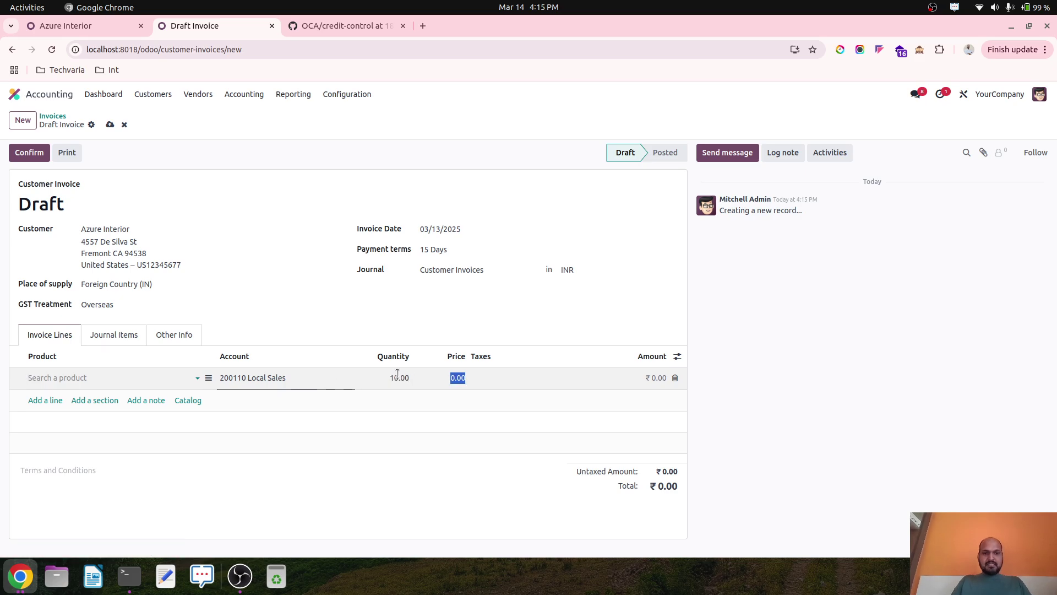
pyautogui.write('100')
pyautogui.click(216, 195)
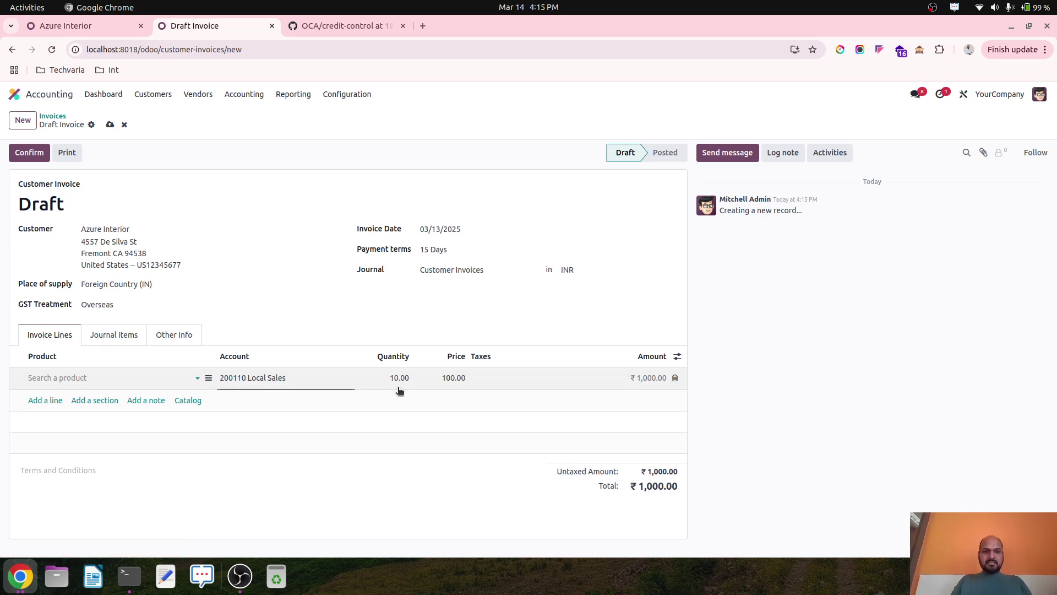
pyautogui.click(454, 378)
pyautogui.write('200')
pyautogui.press('Tab')
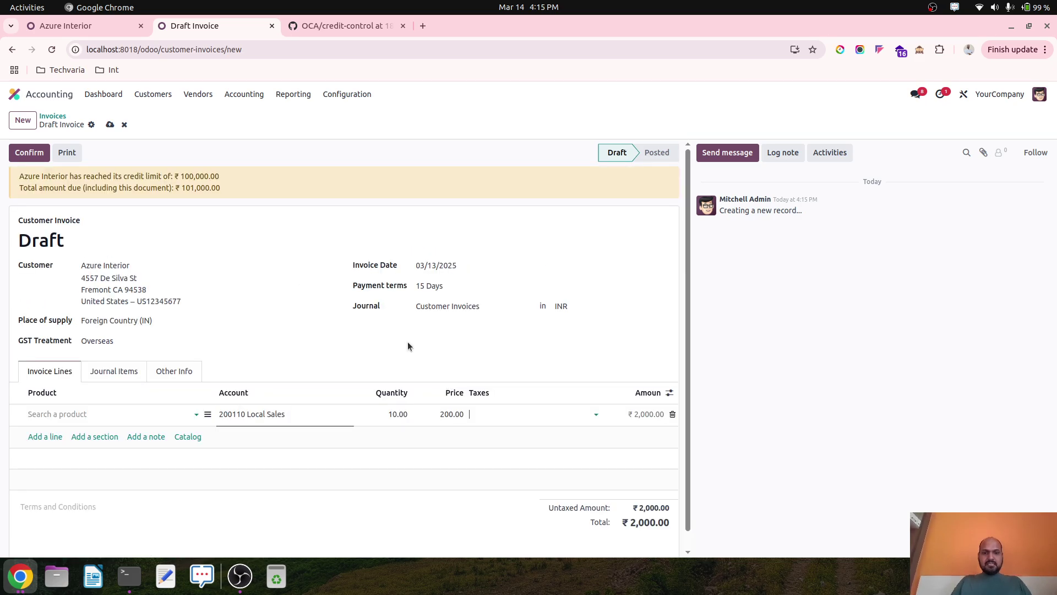
pyautogui.click(110, 124)
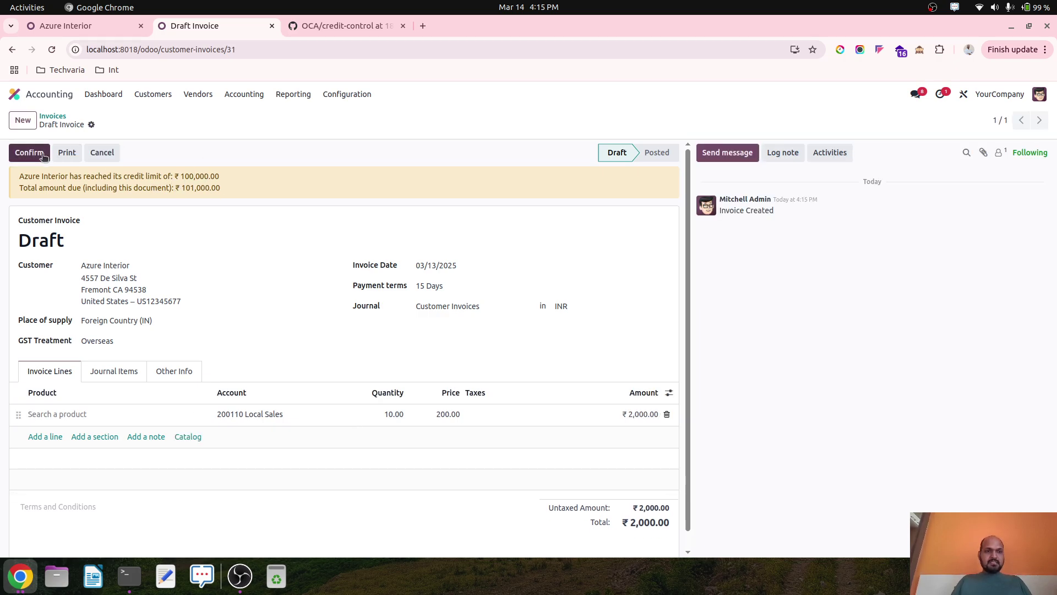
# - Confirm the draft Azure Interior invoice and continue despite the exceeded partner risk
pyautogui.click(38, 157)
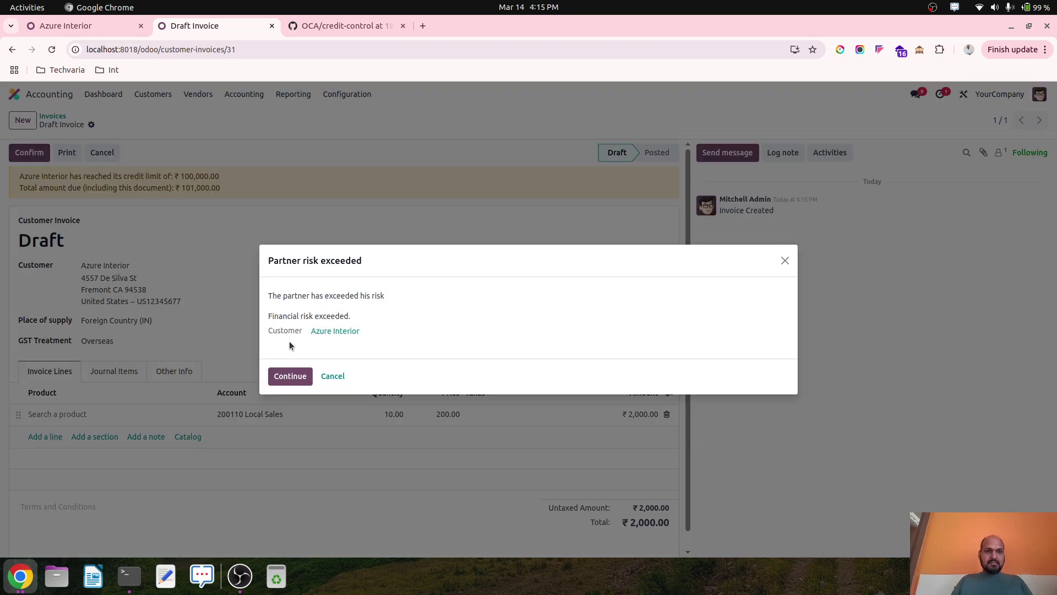
pyautogui.click(290, 376)
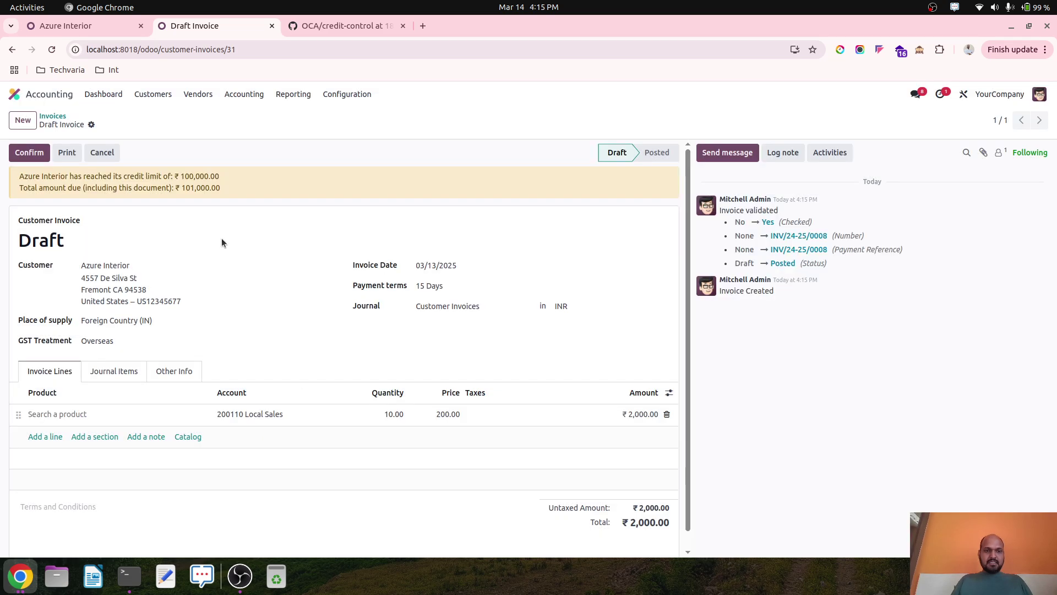
# - Reload the Azure Interior customer record and check its financial risk amounts, remaining risk and total risk
pyautogui.click(117, 31)
pyautogui.click(52, 50)
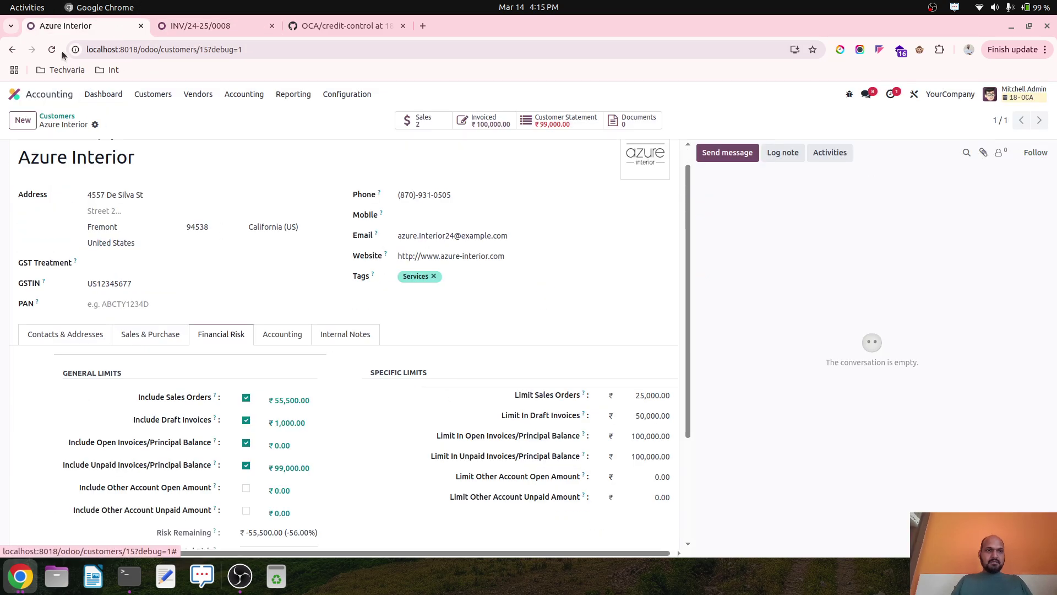
pyautogui.click(223, 352)
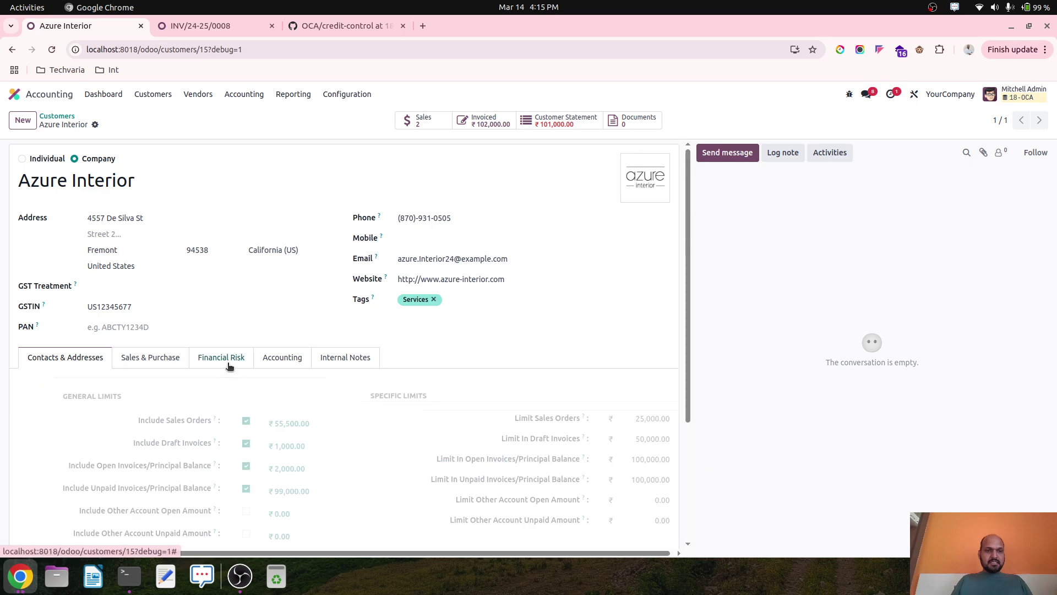
pyautogui.scroll(-3, 309, 405)
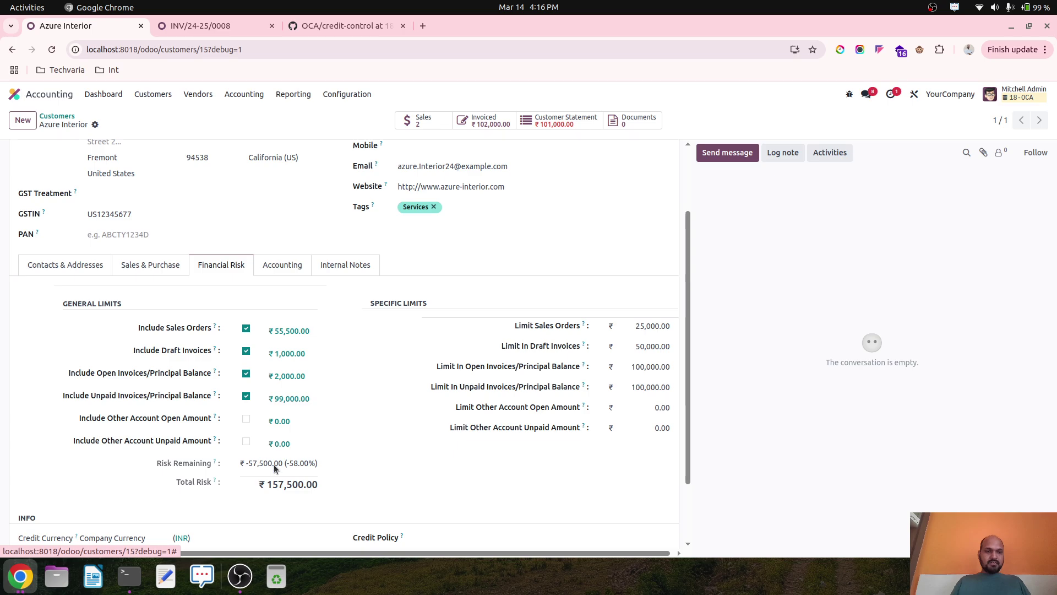
pyautogui.scroll(-2, 295, 502)
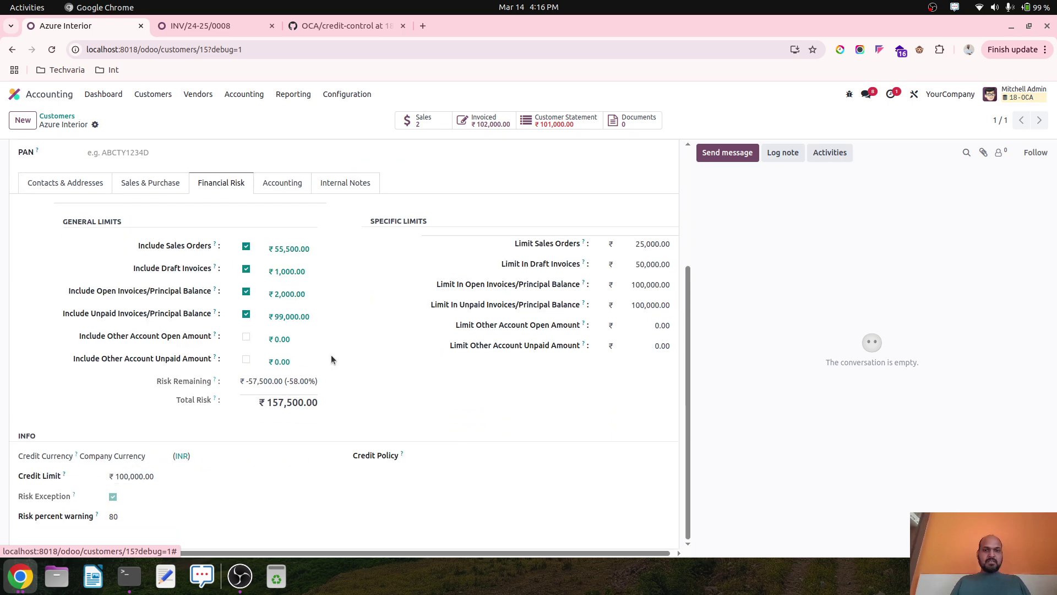
# - Inspect the open invoices risk breakdown by journal entry and the unpaid invoices breakdown, and return to the Azure Interior record
pyautogui.click(279, 296)
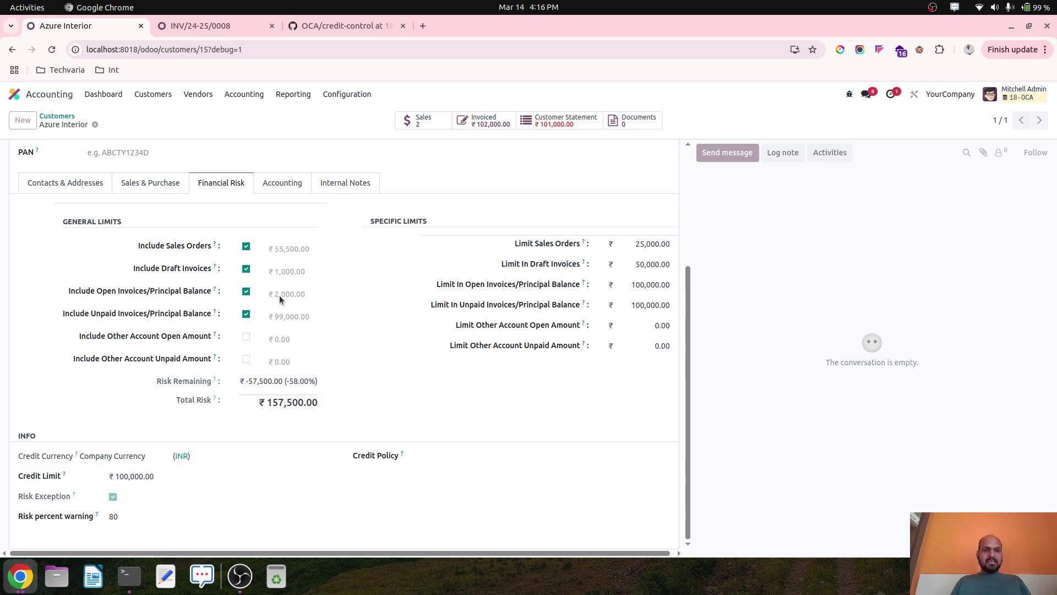
pyautogui.click(61, 264)
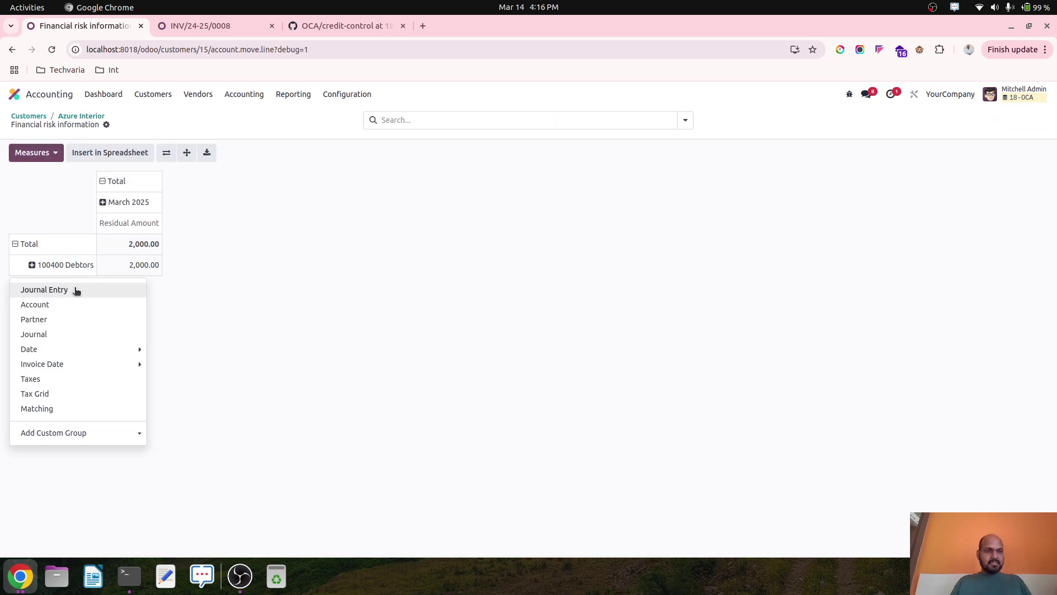
pyautogui.click(78, 289)
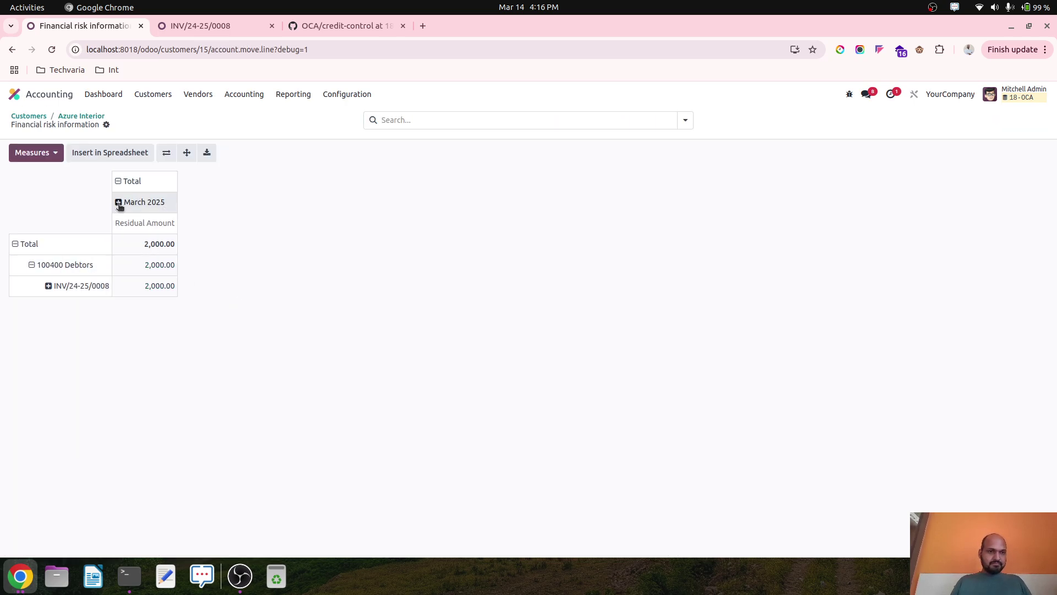
pyautogui.click(68, 117)
pyautogui.click(288, 491)
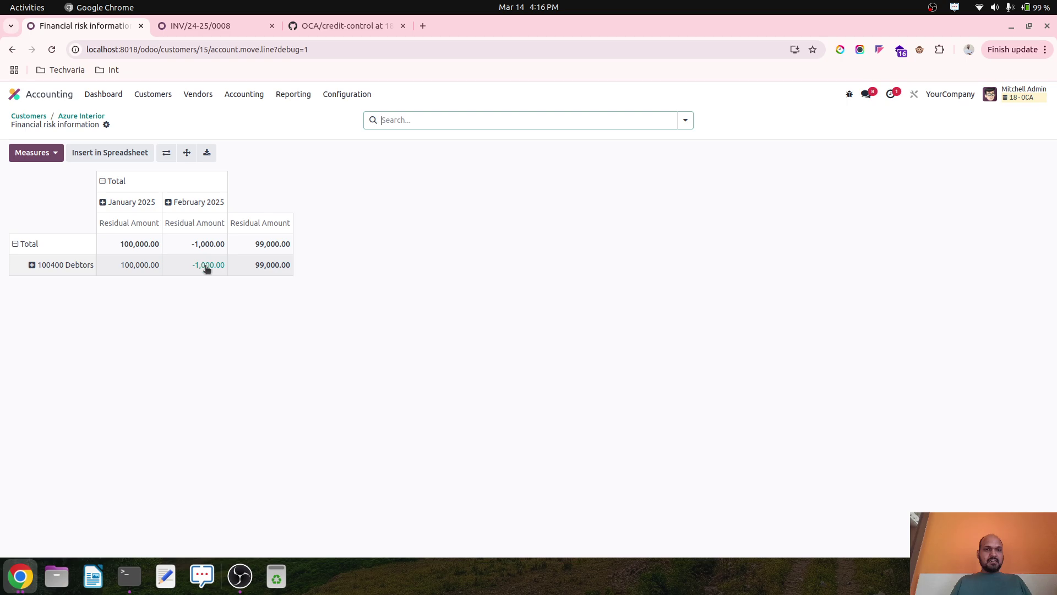
pyautogui.click(82, 117)
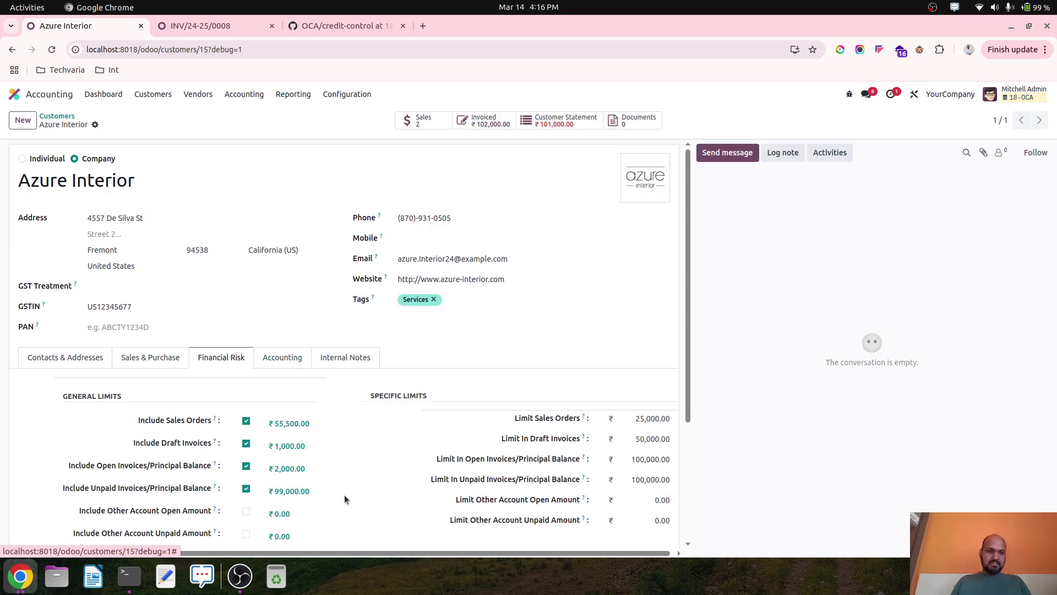
# - Review Azure Interior's general limits, specific limits and credit limit information on the financial risk page
pyautogui.scroll(-3, 345, 495)
pyautogui.scroll(1, 388, 410)
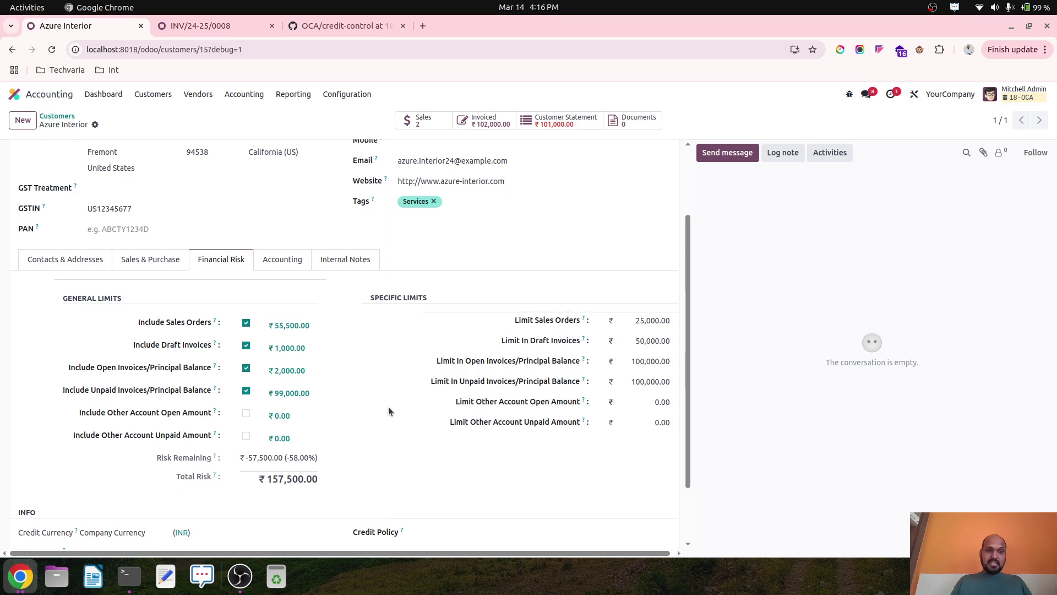
pyautogui.scroll(-2, 388, 411)
pyautogui.scroll(1, 388, 411)
pyautogui.scroll(3, 389, 411)
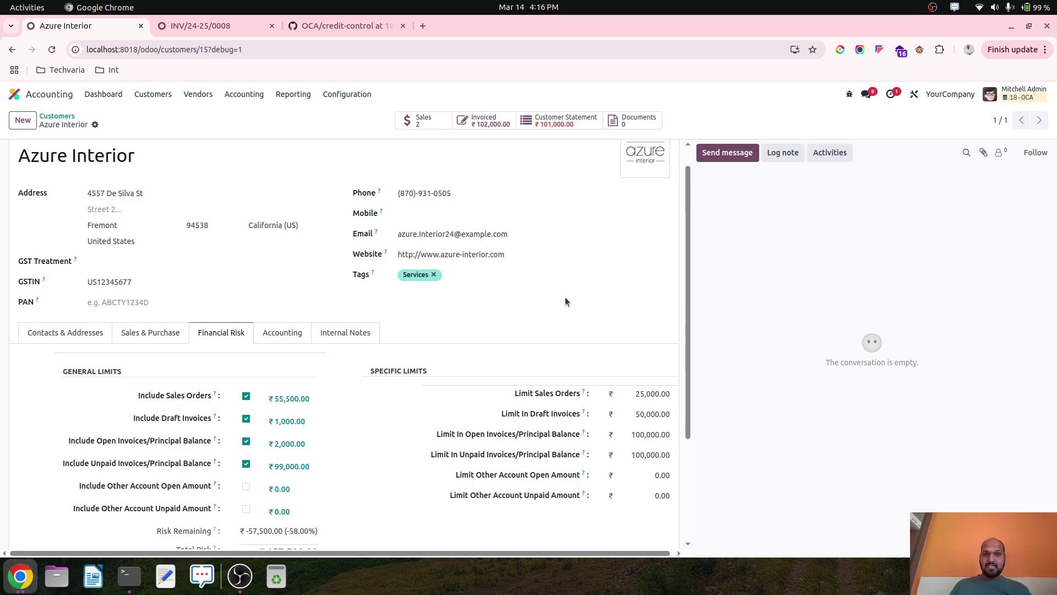
pyautogui.scroll(-3, 565, 301)
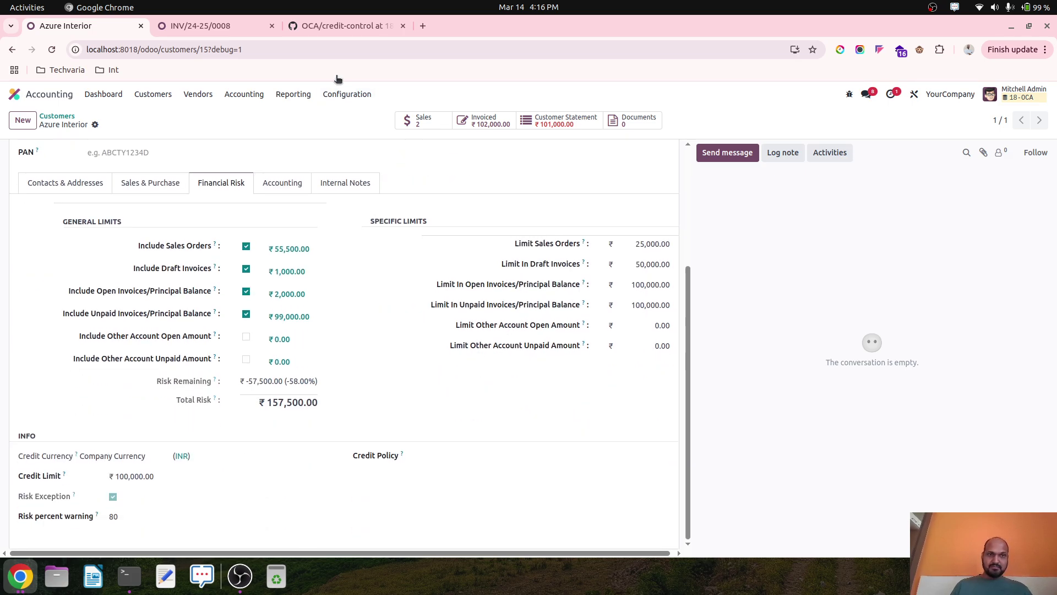
# - Open the Accounting settings and search for "due" to find the financial risk due margin
pyautogui.click(210, 26)
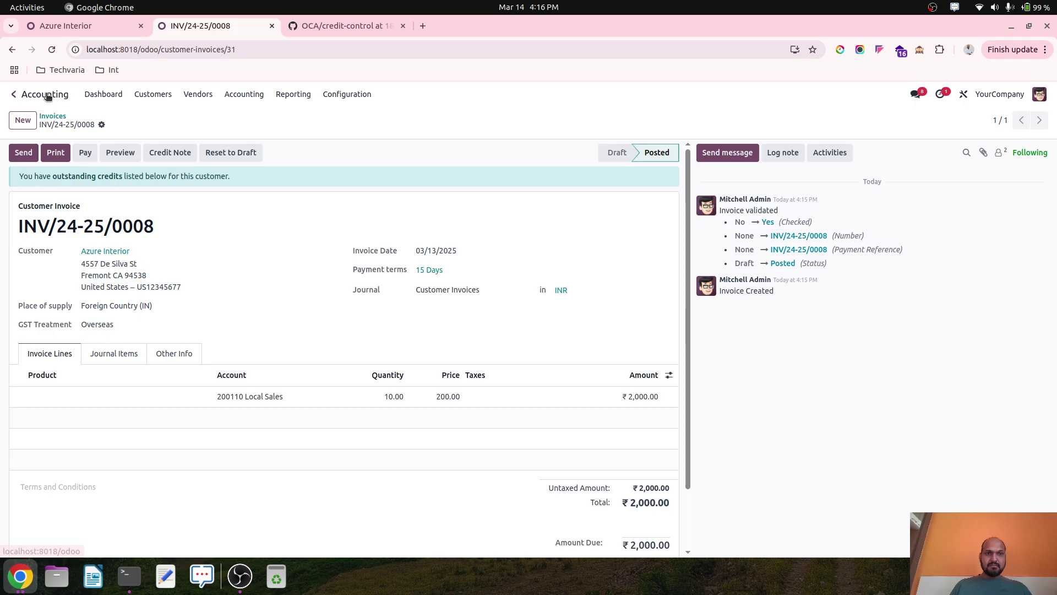
pyautogui.click(347, 94)
pyautogui.click(353, 114)
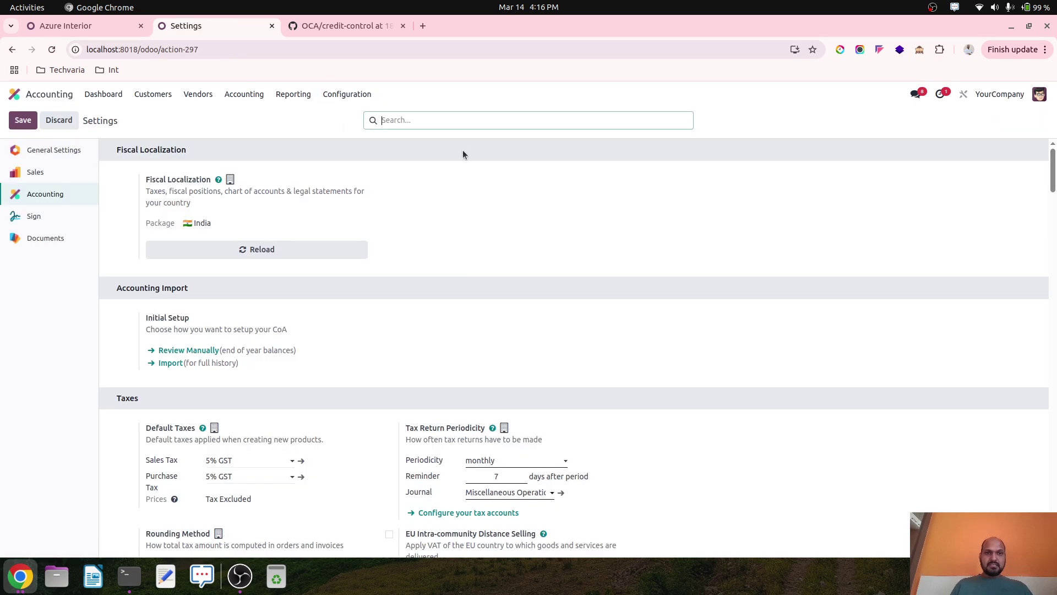
pyautogui.write('due')
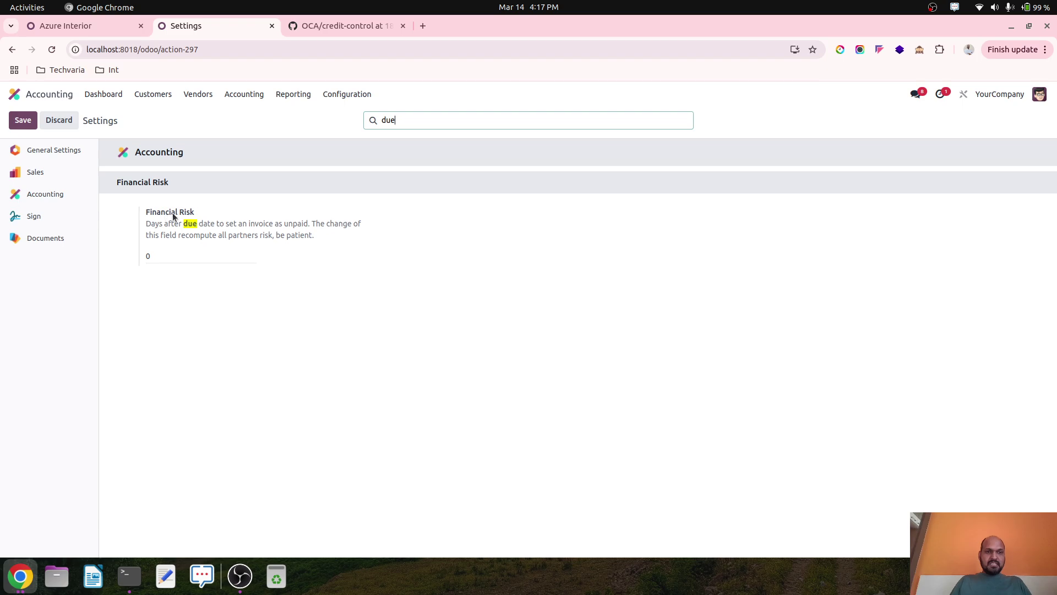
# - Include the other account open and unpaid amounts in Azure Interior's risk, save, and check the explanation of the other account open amount
pyautogui.click(116, 28)
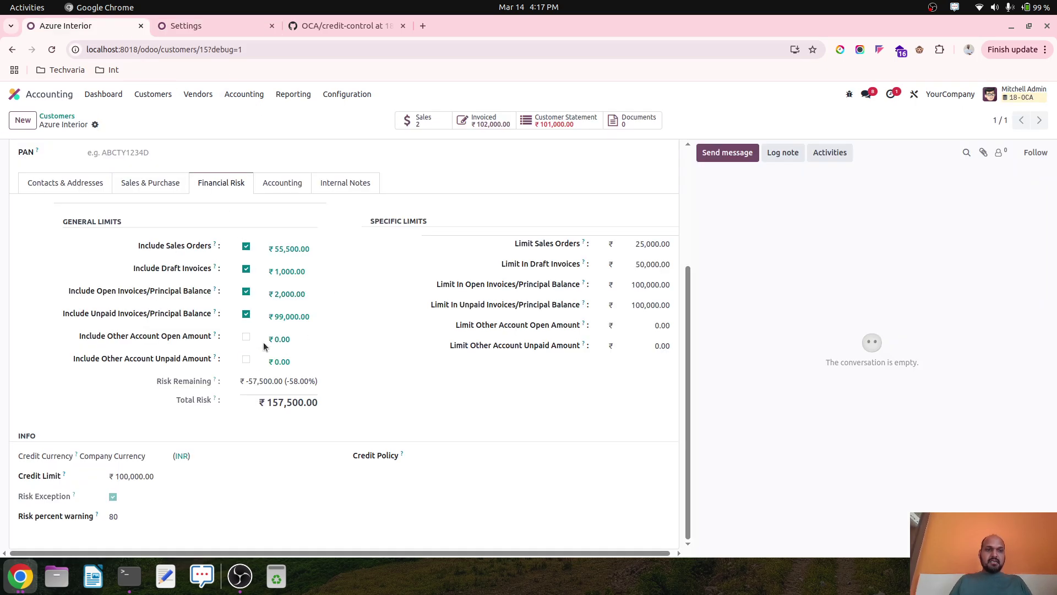
pyautogui.click(245, 338)
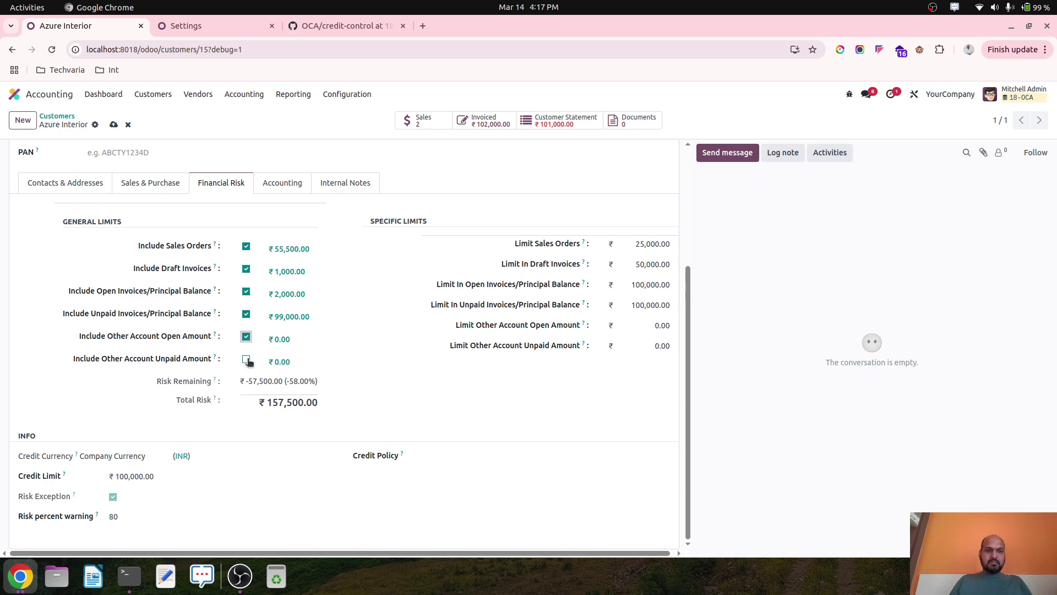
pyautogui.click(246, 359)
pyautogui.click(114, 125)
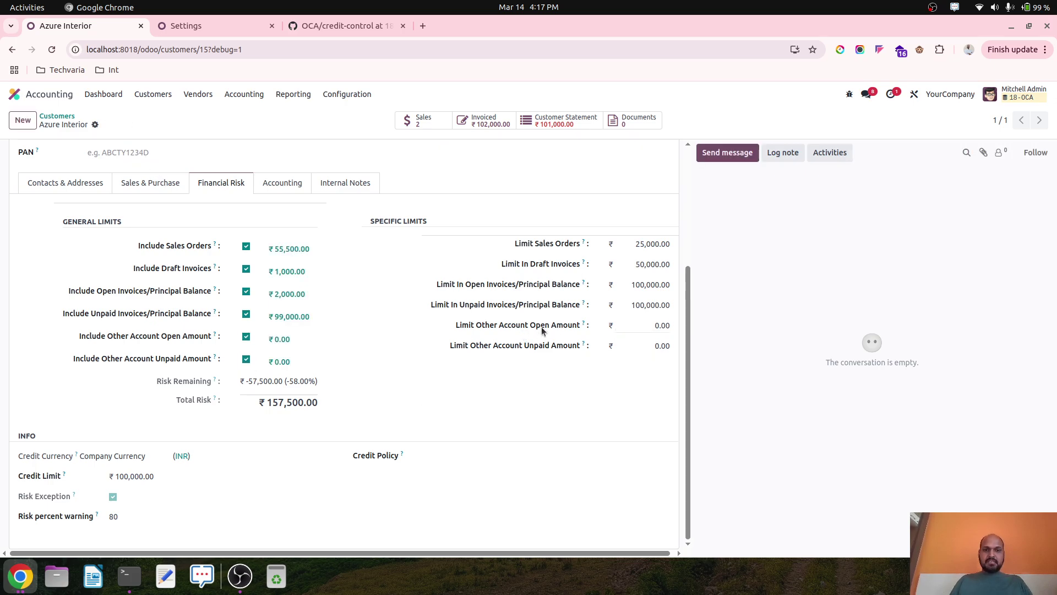
pyautogui.click(649, 325)
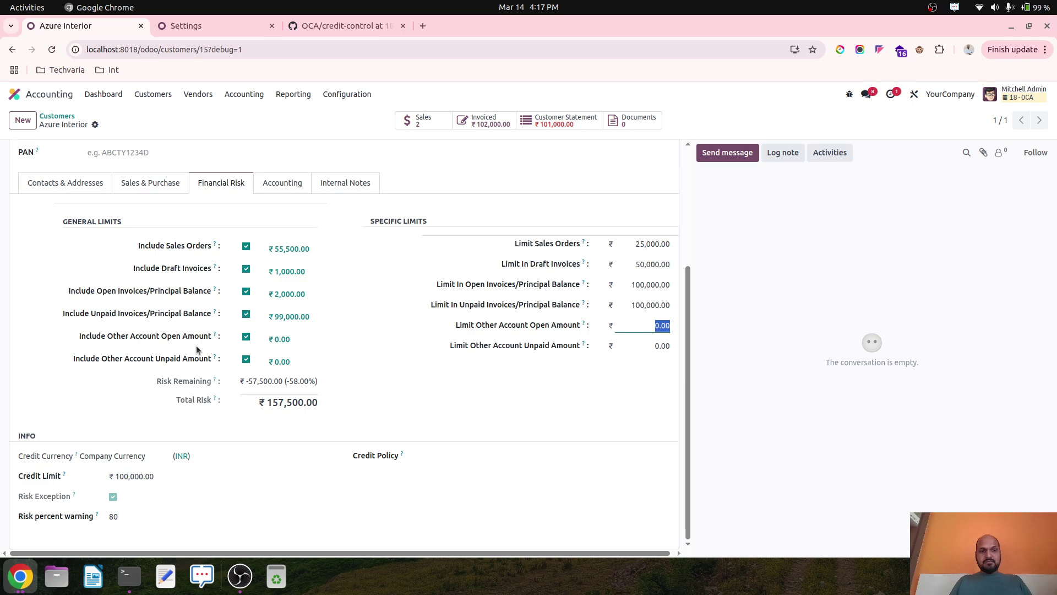
pyautogui.moveTo(215, 338)
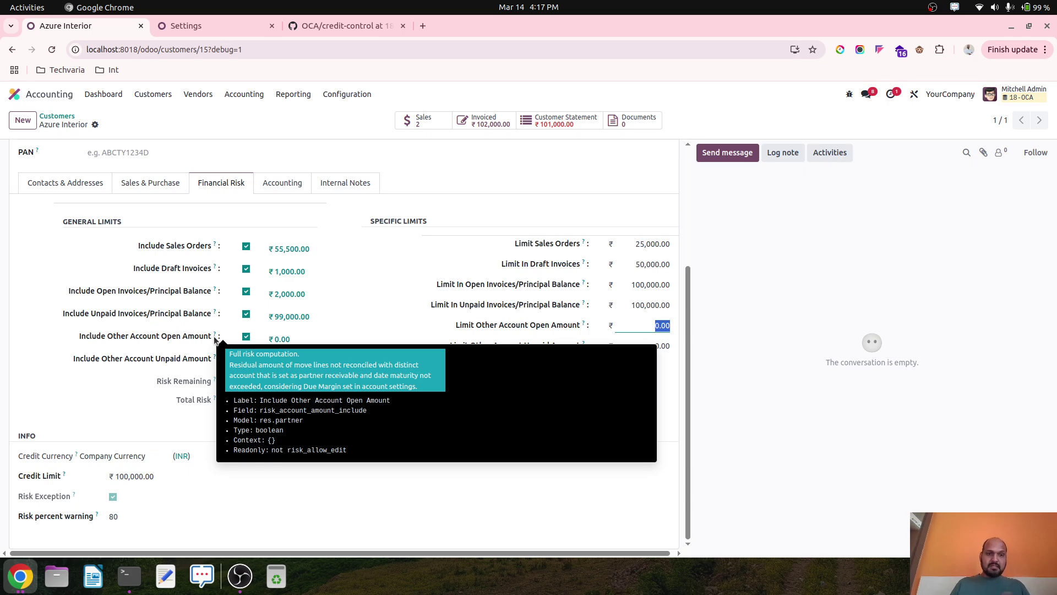
# - Open Azure Interior's 100,000 invoice dated 01/01/2025 from the customer invoices and apply the outstanding 1,000 credit to it
pyautogui.click(226, 22)
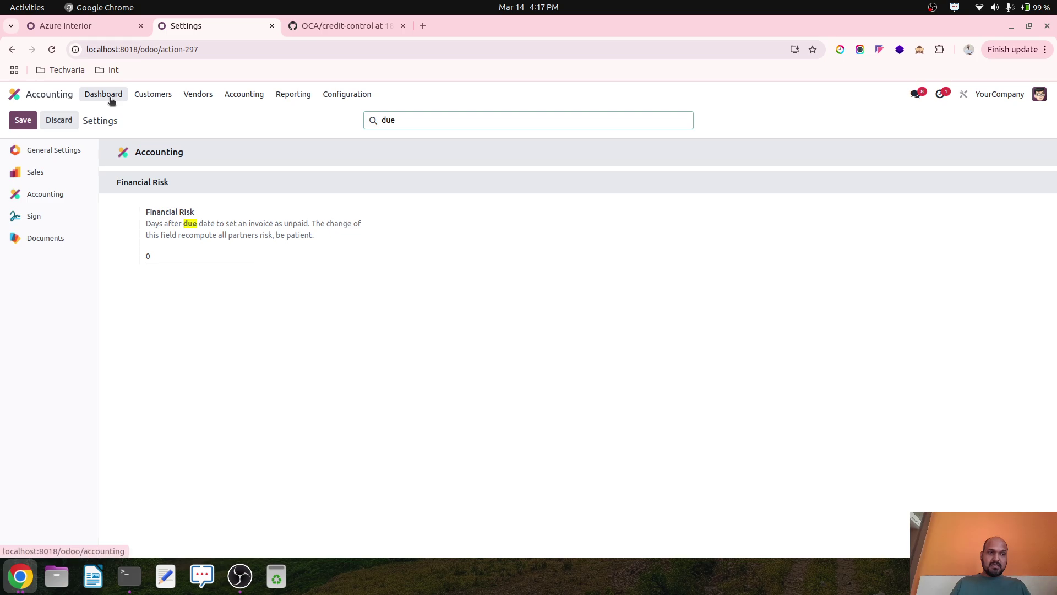
pyautogui.click(153, 94)
pyautogui.click(165, 112)
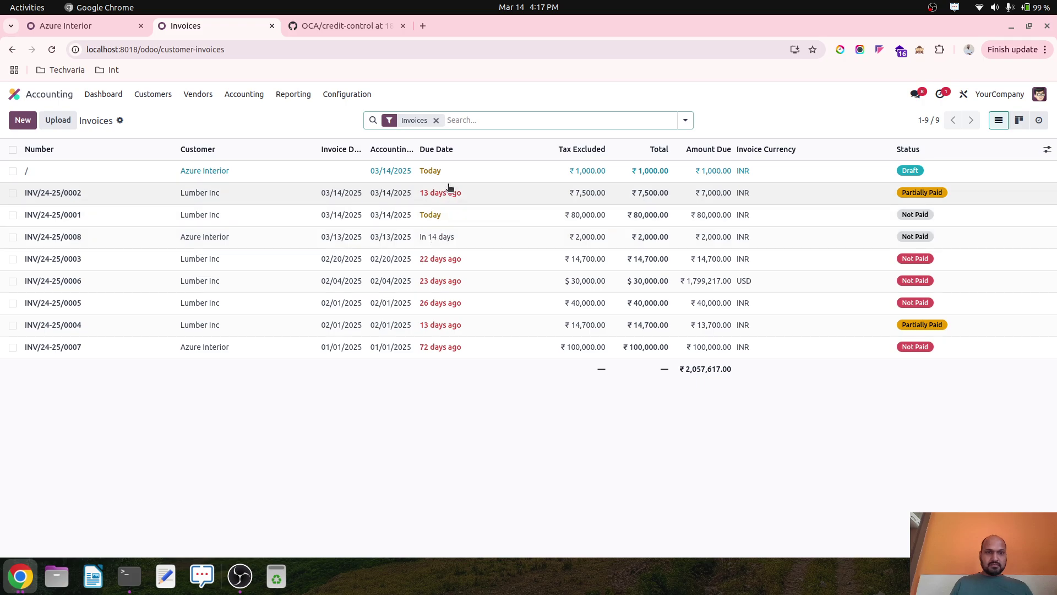
pyautogui.click(446, 120)
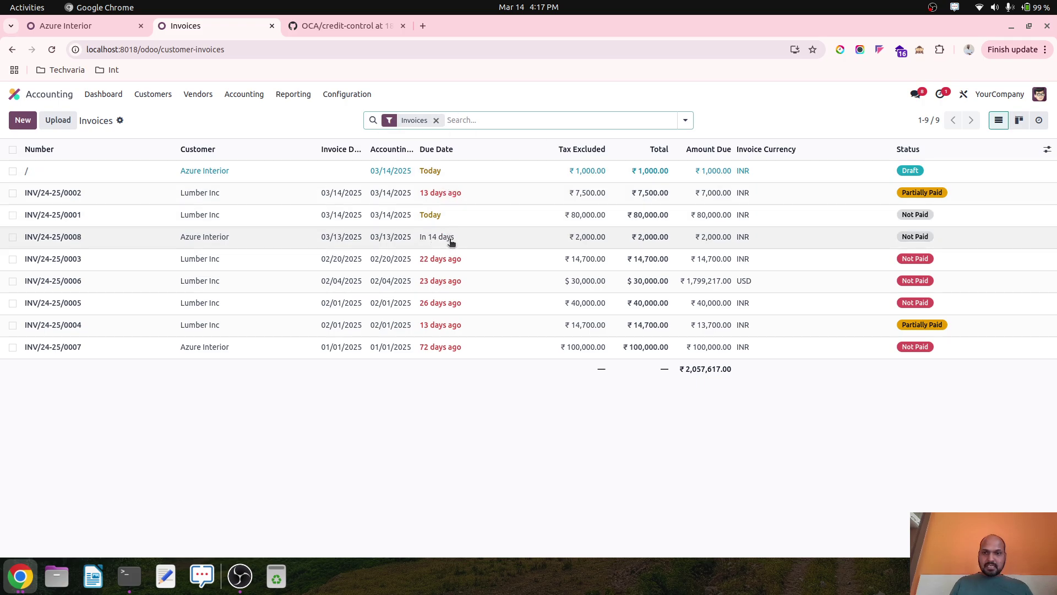
pyautogui.click(290, 353)
pyautogui.scroll(-2, 413, 405)
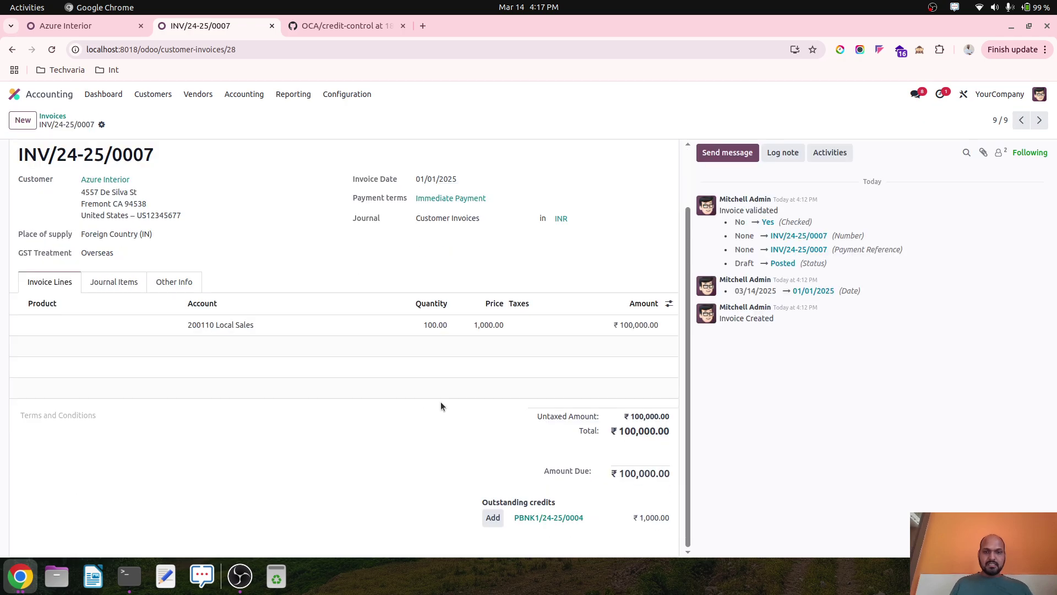
pyautogui.click(493, 518)
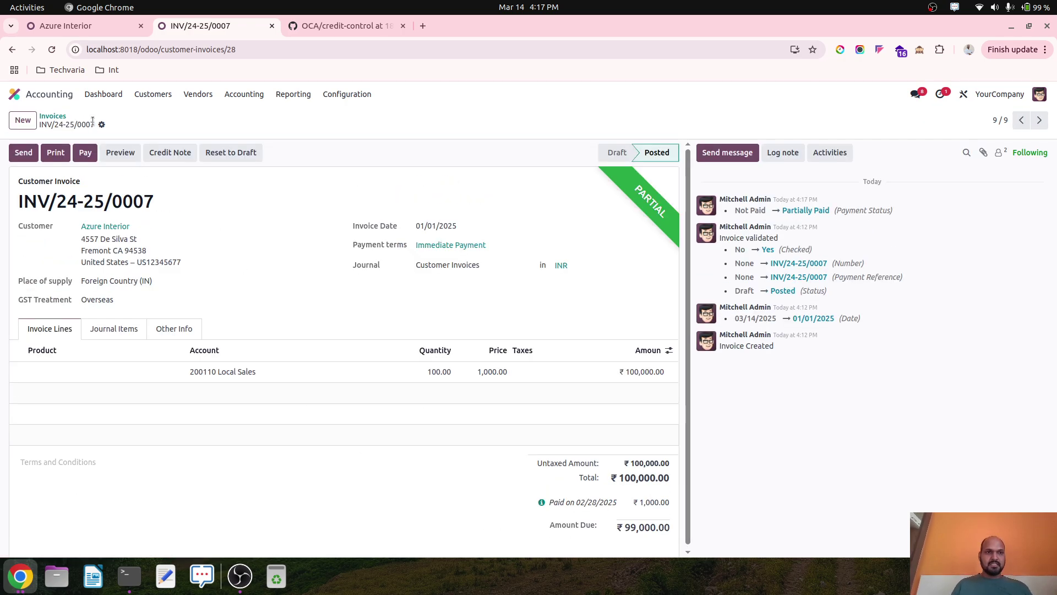
# - Reload the Azure Interior record and check the financial risk amounts with the credit applied
pyautogui.click(119, 27)
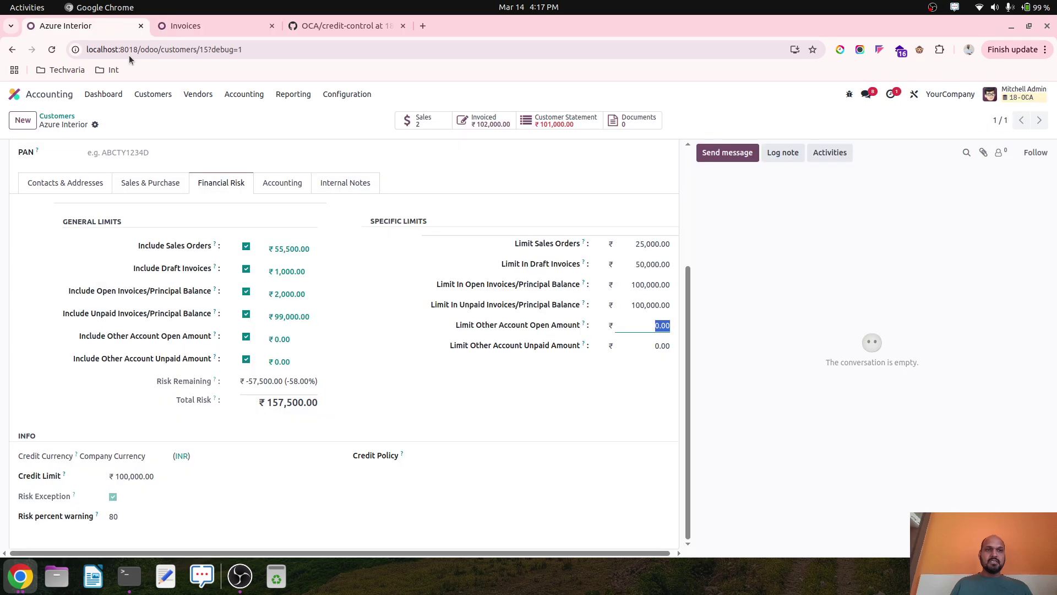
pyautogui.click(199, 191)
pyautogui.scroll(2, 195, 187)
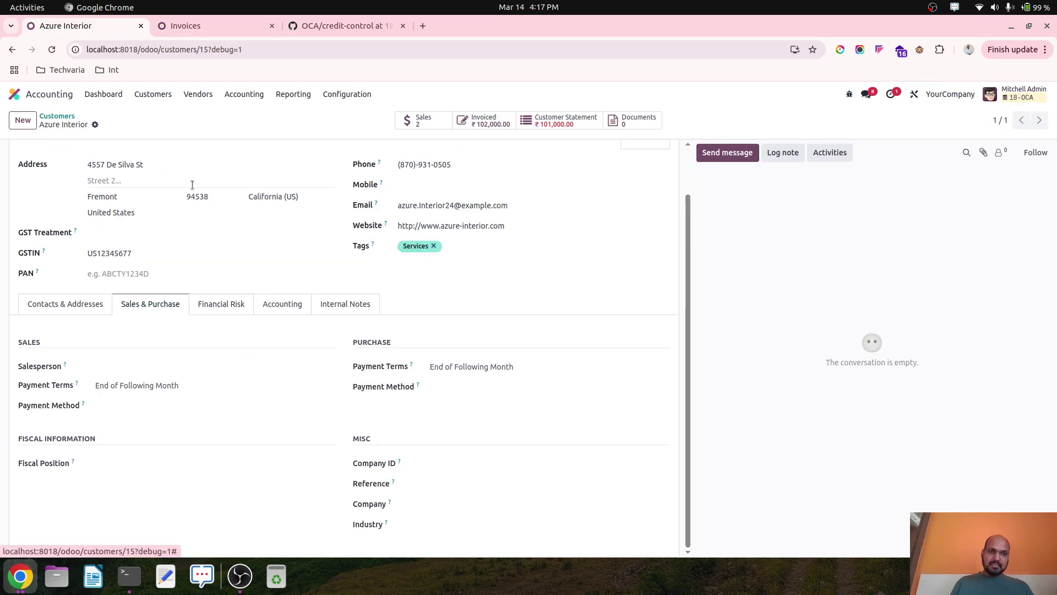
pyautogui.click(51, 50)
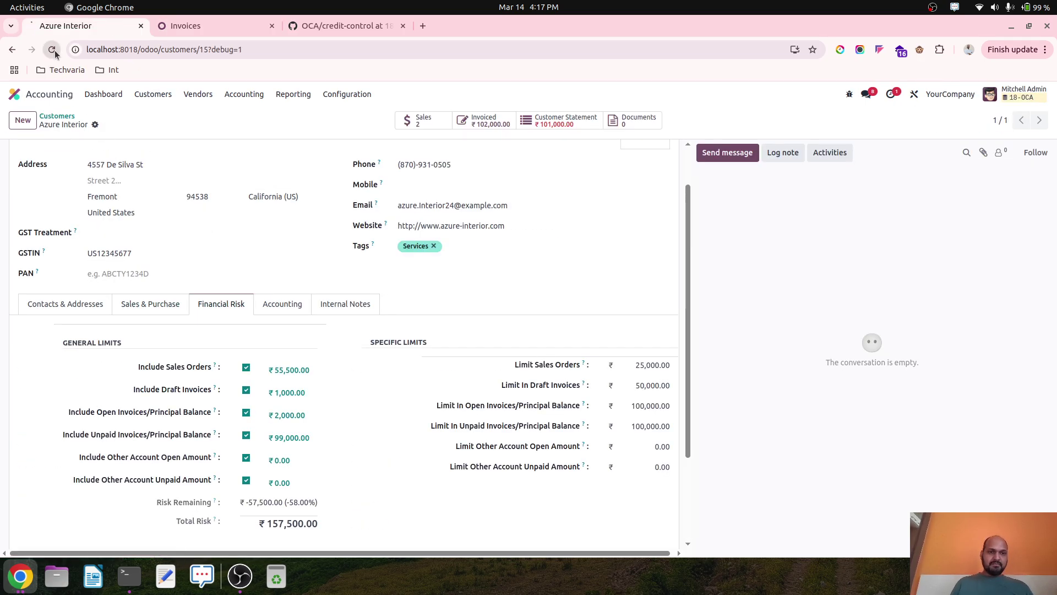
pyautogui.click(231, 359)
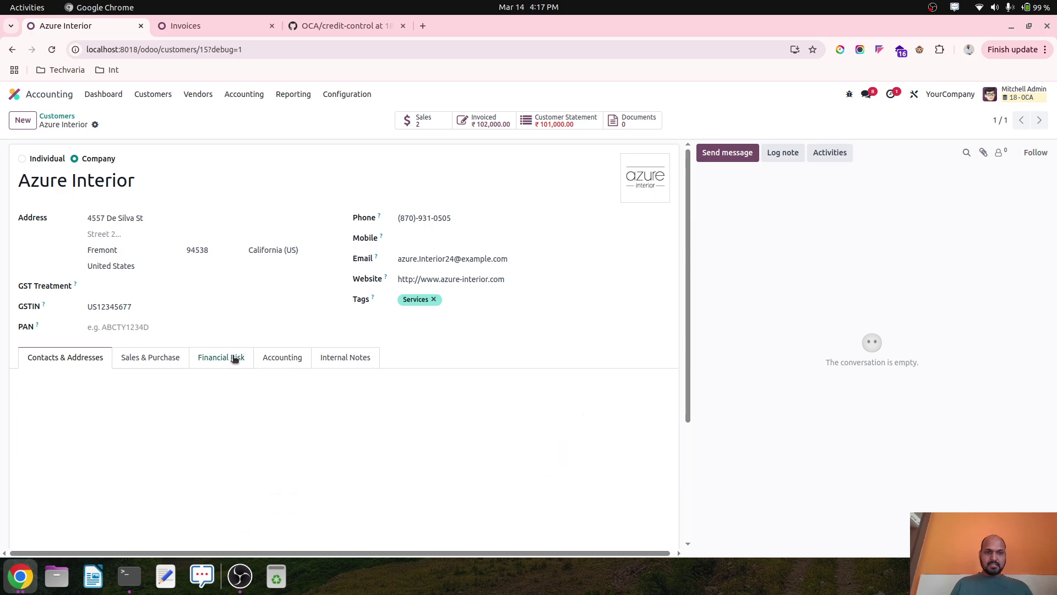
pyautogui.scroll(-3, 355, 392)
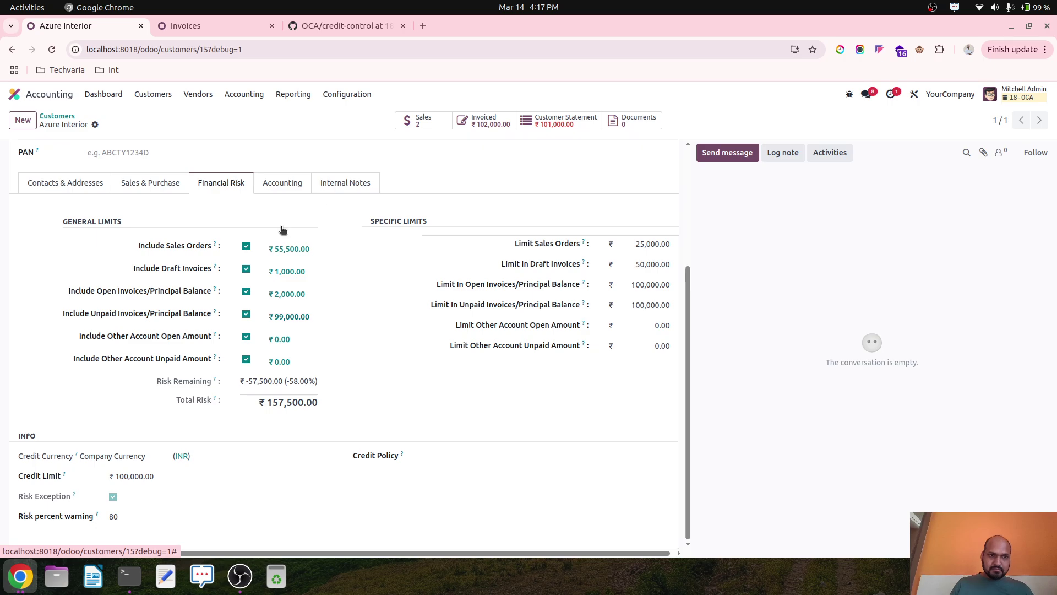
# - Start another customer invoice and select Azure Interior as the customer
pyautogui.click(222, 32)
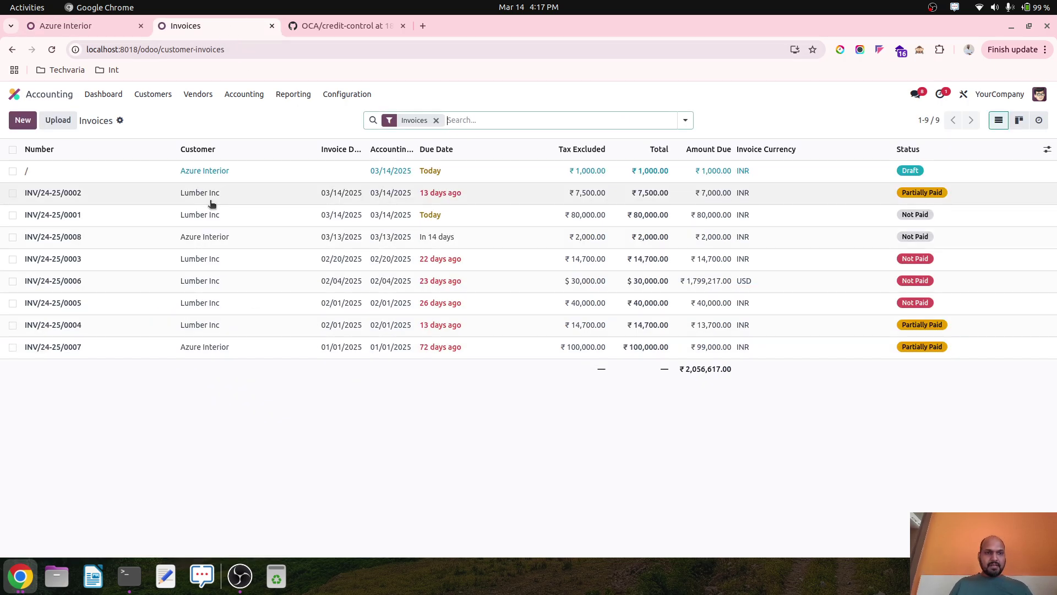
pyautogui.click(24, 120)
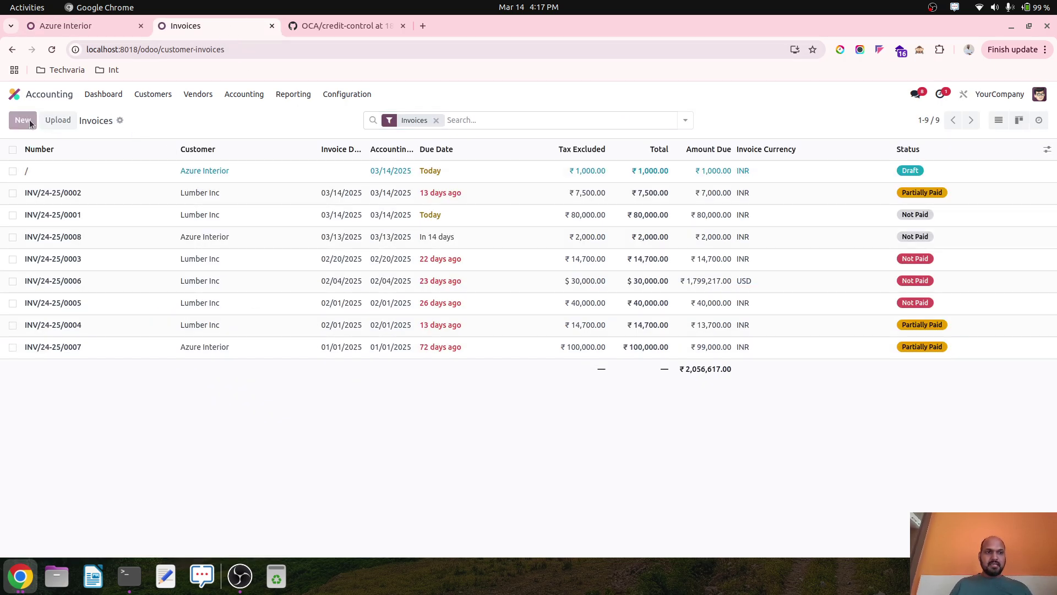
pyautogui.click(124, 229)
pyautogui.click(130, 262)
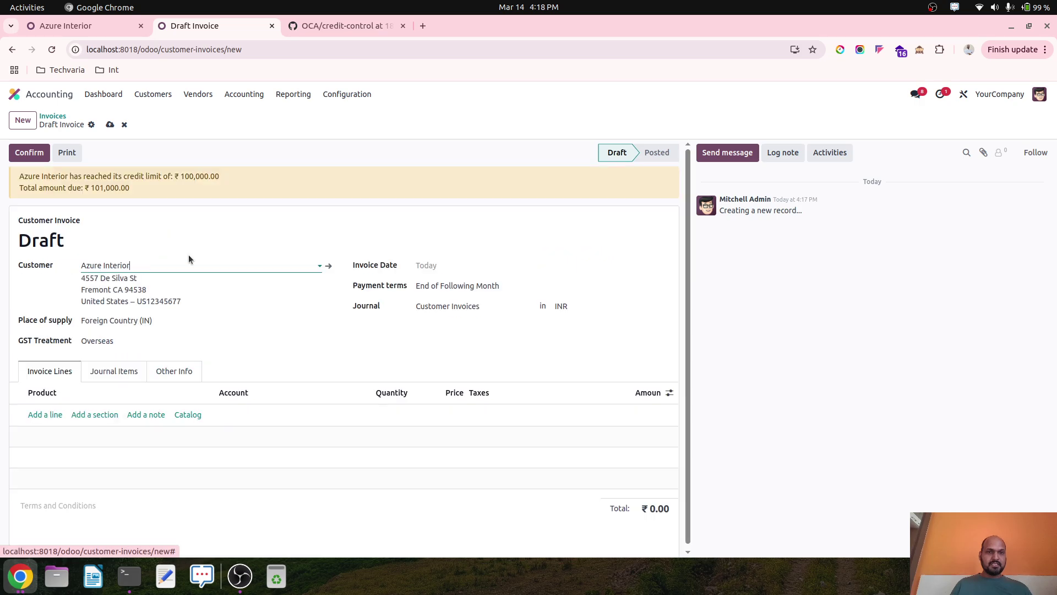
# - Set the invoice currency to USD, add a line with quantity 10 and price 100, and save the draft
pyautogui.click(584, 307)
pyautogui.click(574, 340)
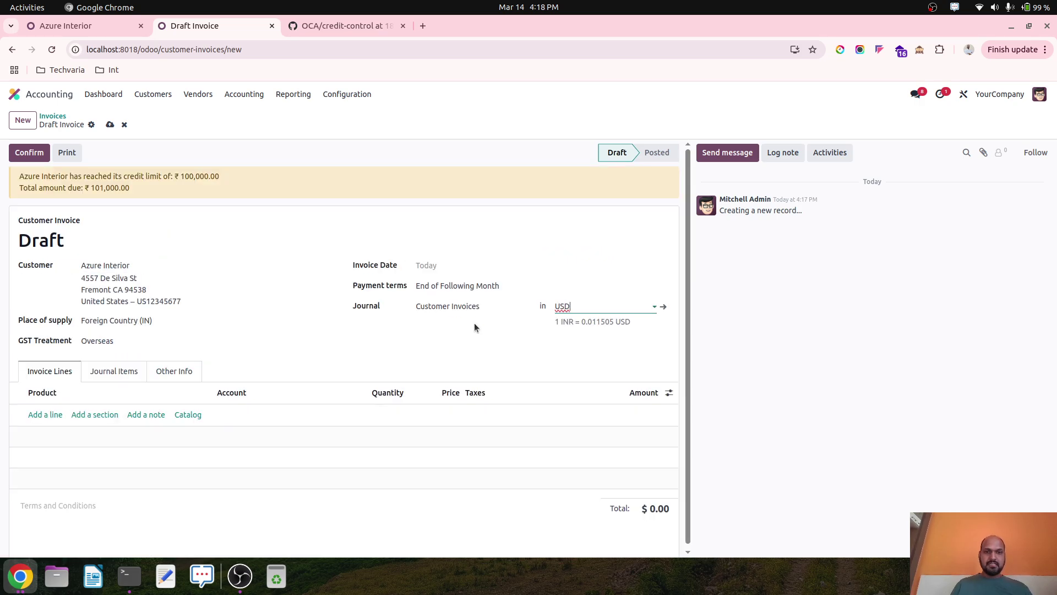
pyautogui.click(45, 415)
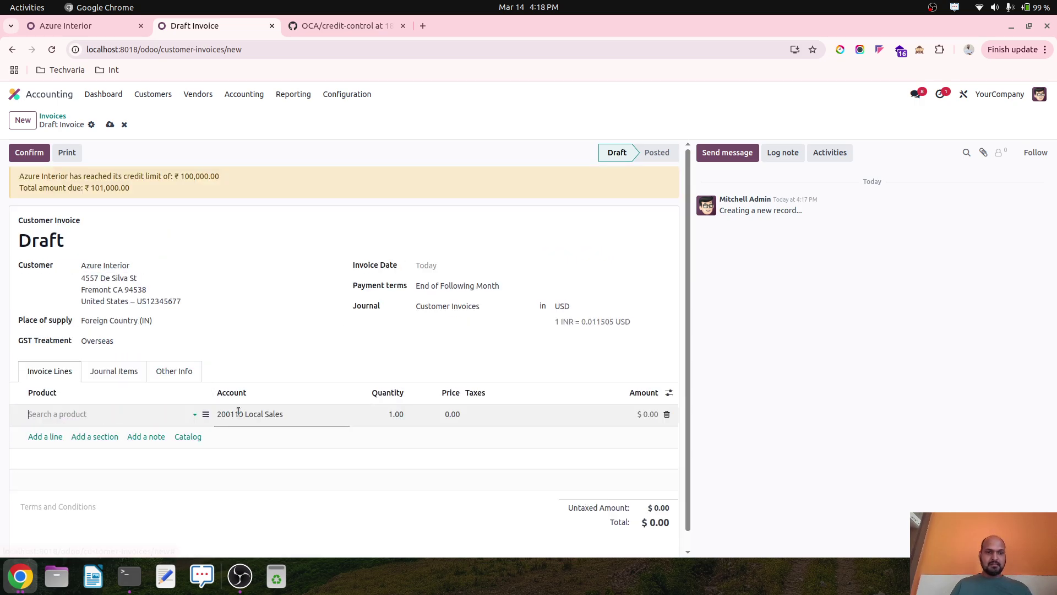
pyautogui.click(393, 416)
pyautogui.write('10')
pyautogui.press('Tab')
pyautogui.write('100')
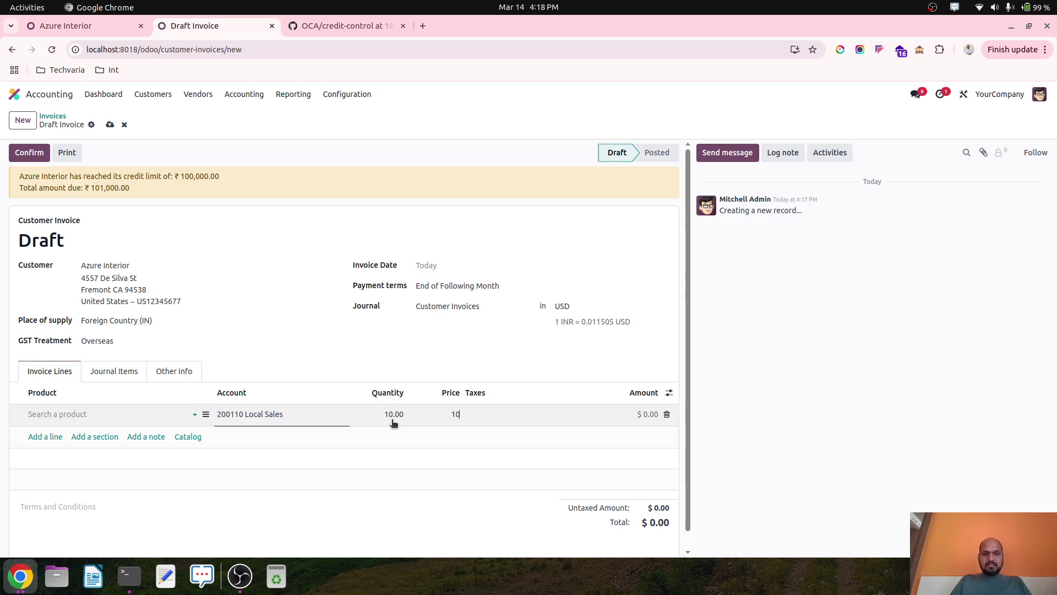
pyautogui.press('Tab')
pyautogui.click(108, 126)
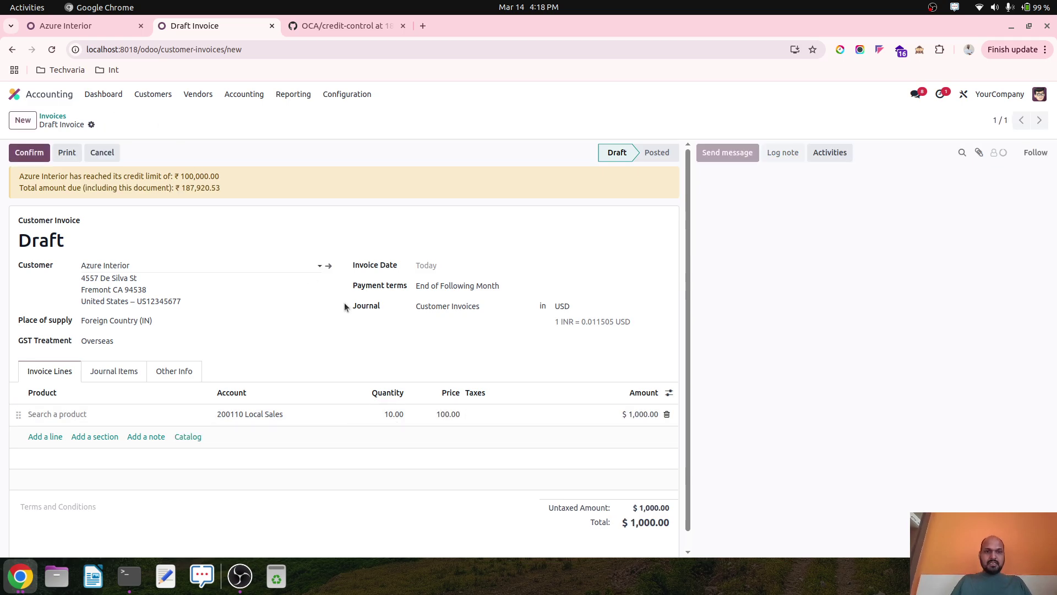
# - Set the draft invoice's date to 02/01/2025 and its payment terms to 15 Days, and save it
pyautogui.click(472, 266)
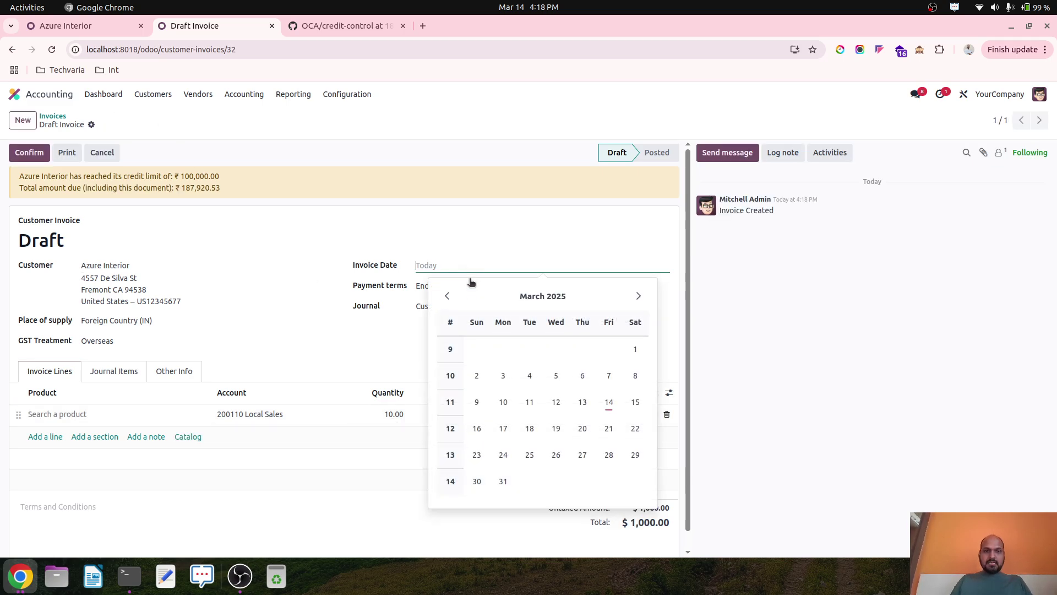
pyautogui.click(447, 296)
pyautogui.click(634, 351)
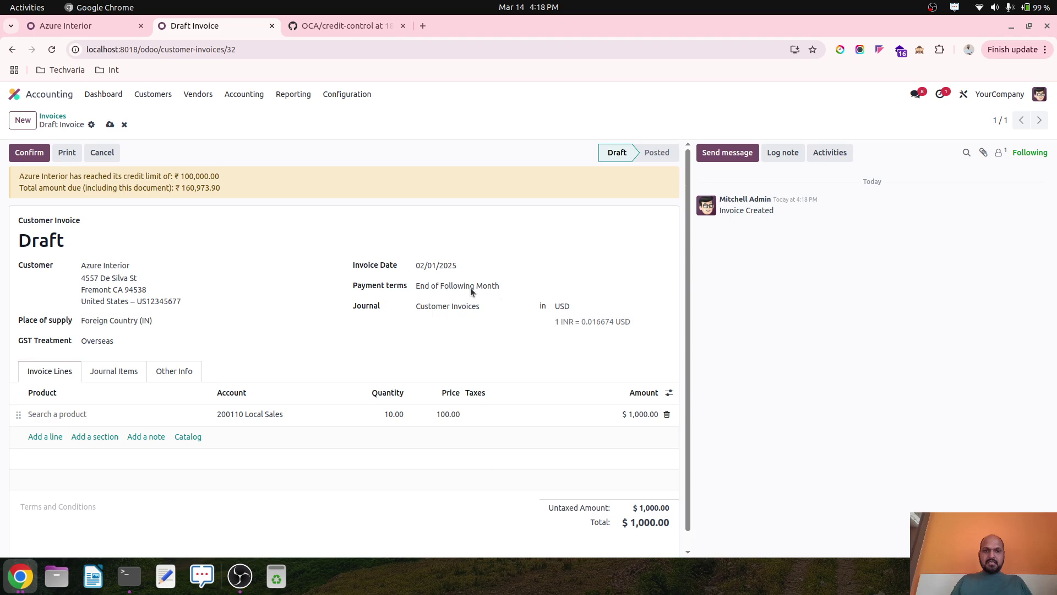
pyautogui.click(454, 283)
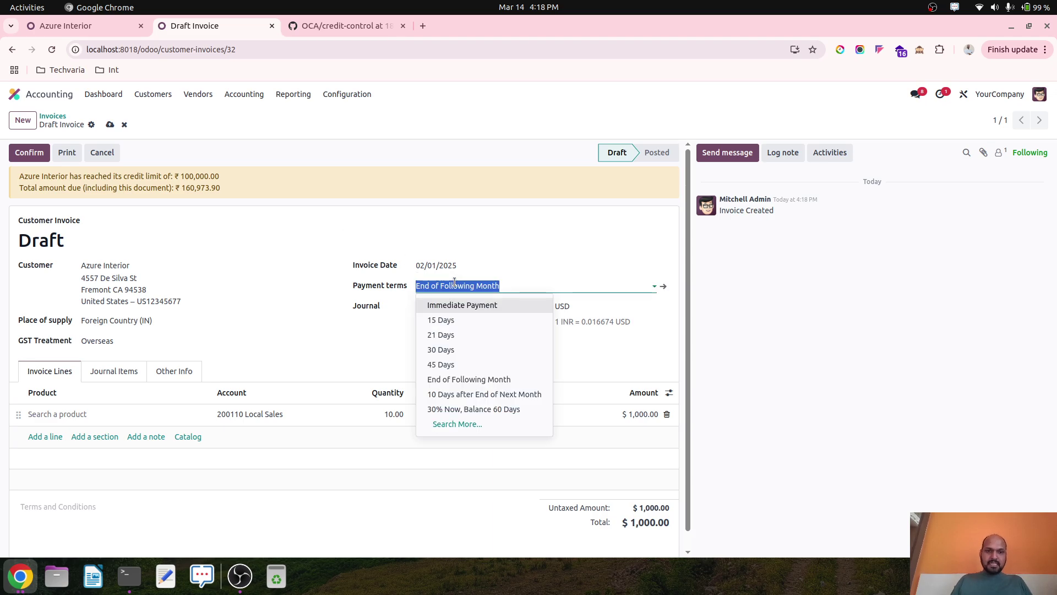
pyautogui.click(459, 320)
pyautogui.click(110, 126)
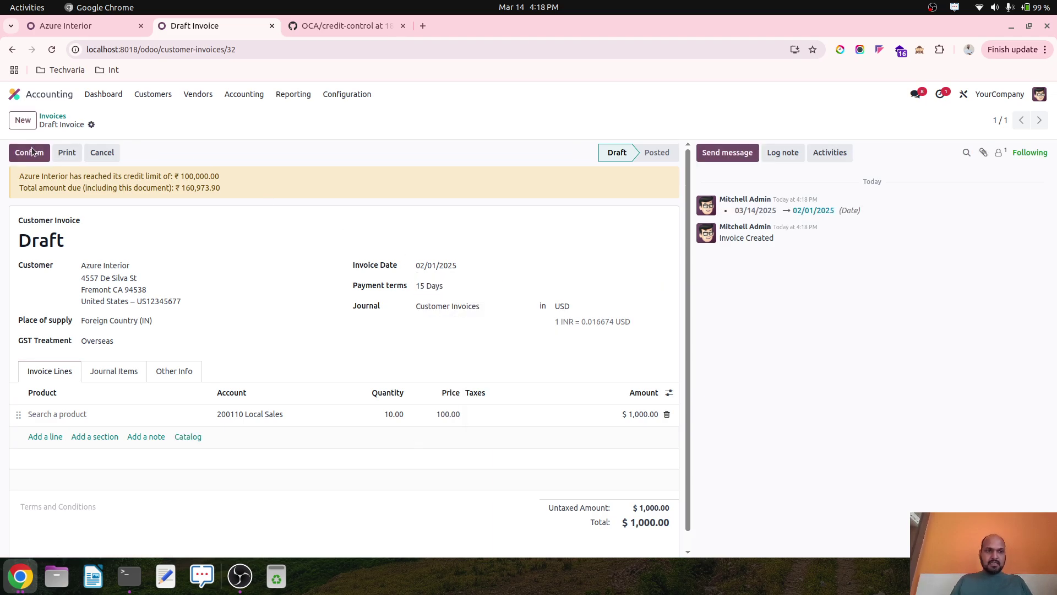
# - Confirm the Azure Interior USD invoice and check its journal items
pyautogui.click(30, 153)
pyautogui.click(290, 377)
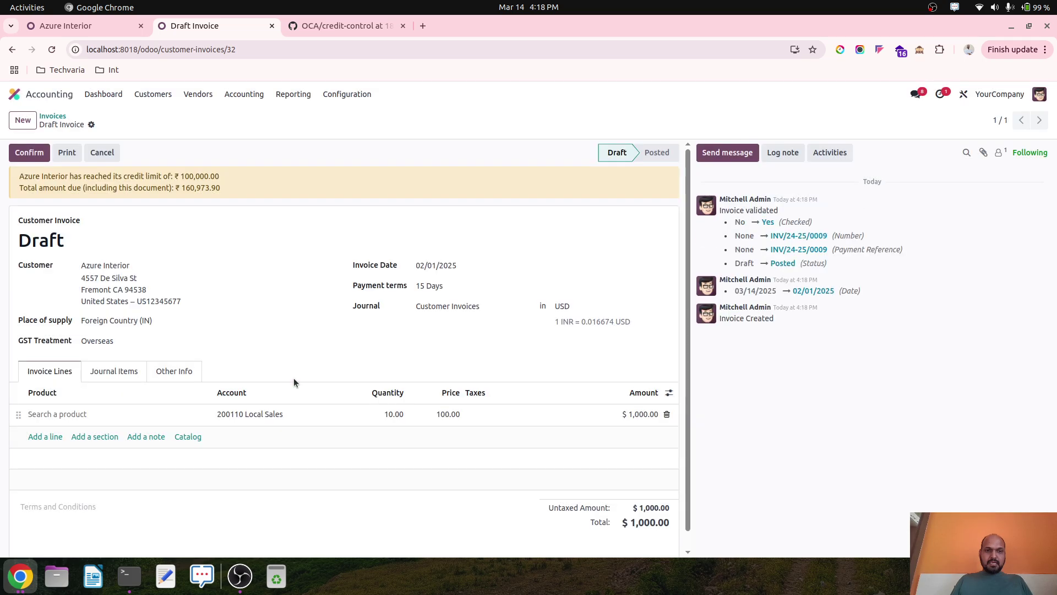
pyautogui.click(116, 330)
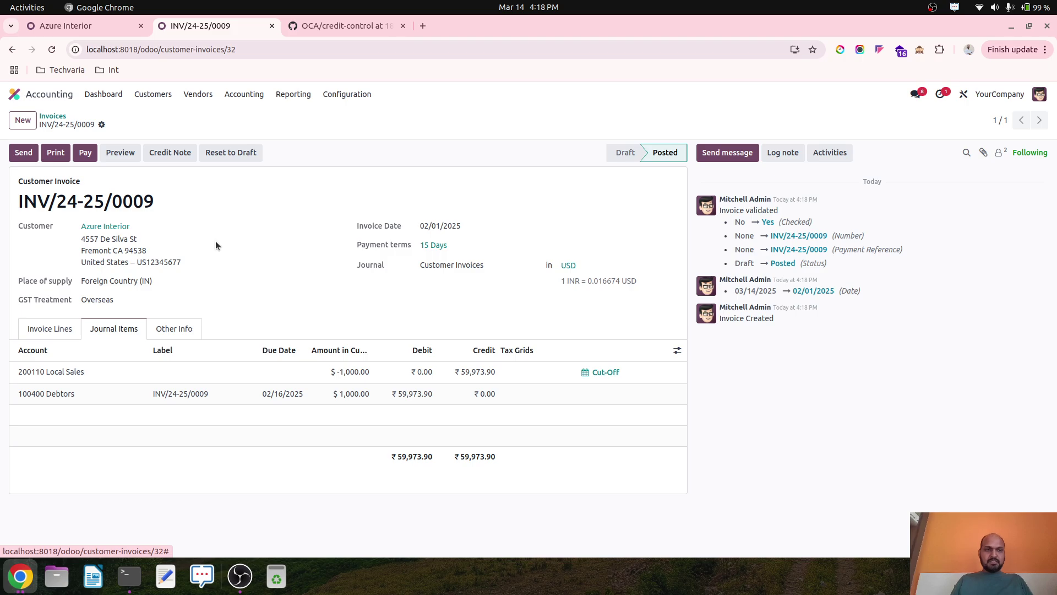
# - Return to the Azure Interior customer record and check its financial risk amounts with the USD invoice posted
pyautogui.click(53, 115)
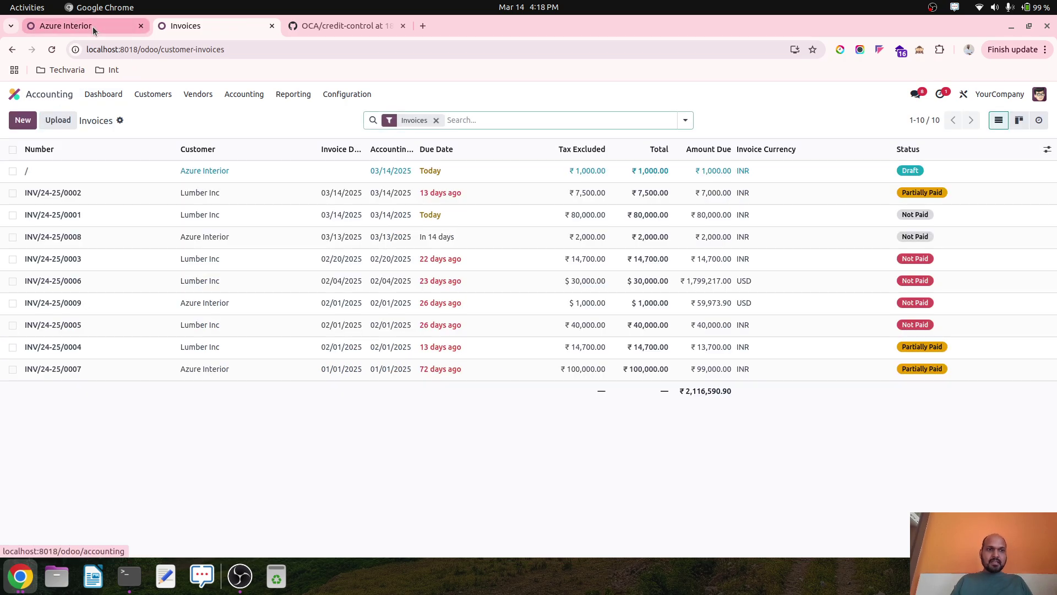
pyautogui.click(92, 27)
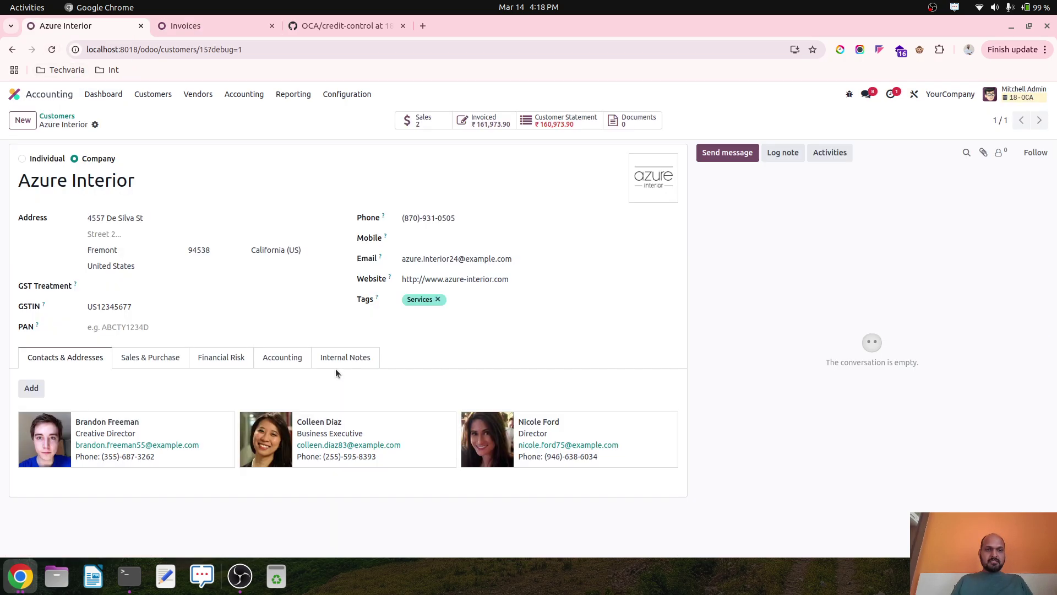
pyautogui.click(226, 356)
pyautogui.scroll(-3, 267, 407)
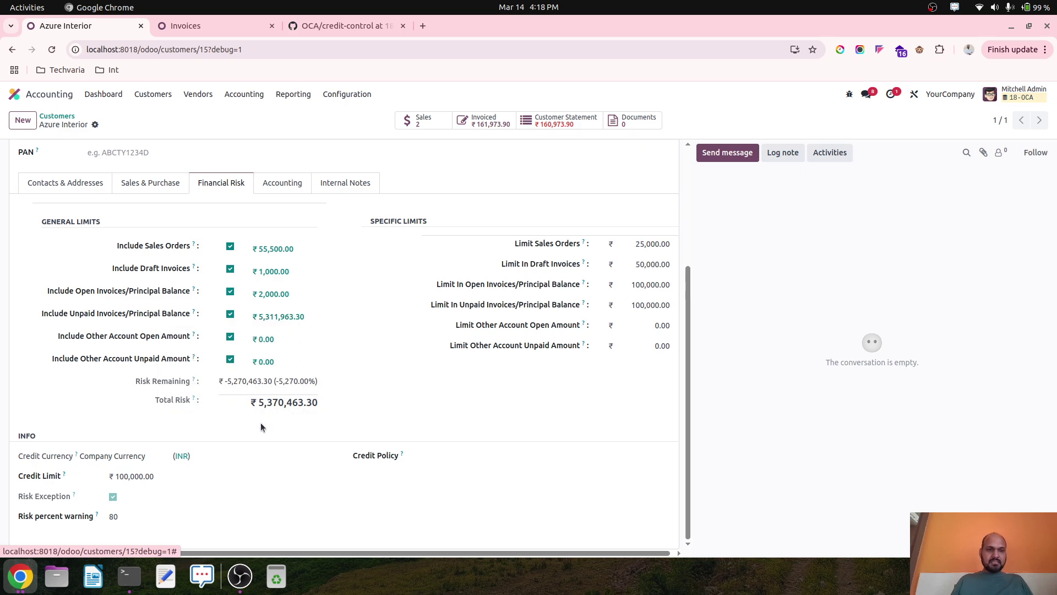
# - Set Azure Interior's credit currency to Manual Credit Currency with USD as the manual currency, and save
pyautogui.click(142, 461)
pyautogui.click(141, 461)
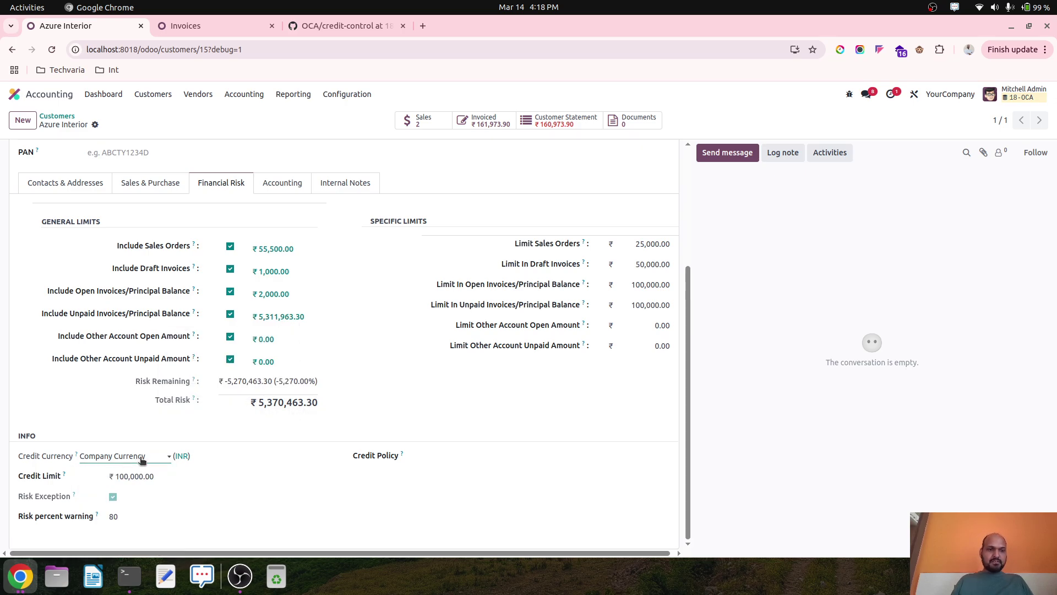
pyautogui.click(153, 459)
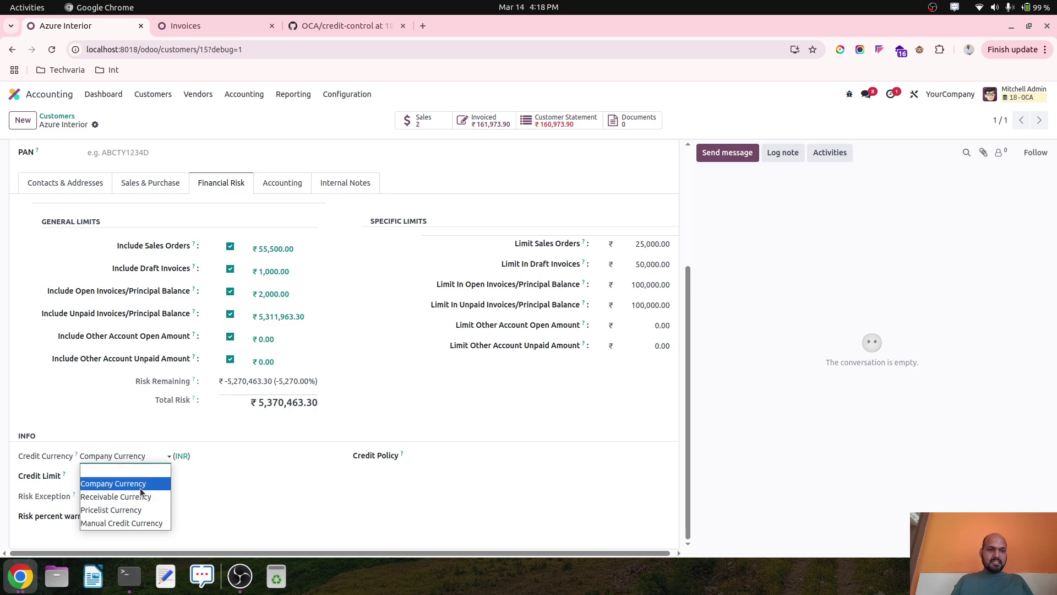
pyautogui.click(141, 522)
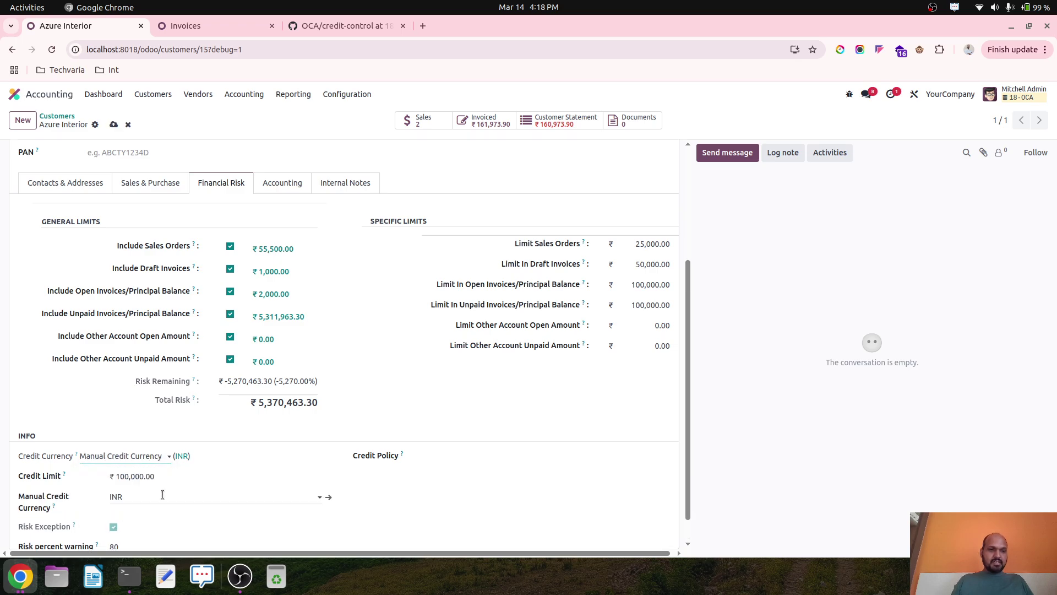
pyautogui.scroll(-1, 191, 483)
pyautogui.click(164, 463)
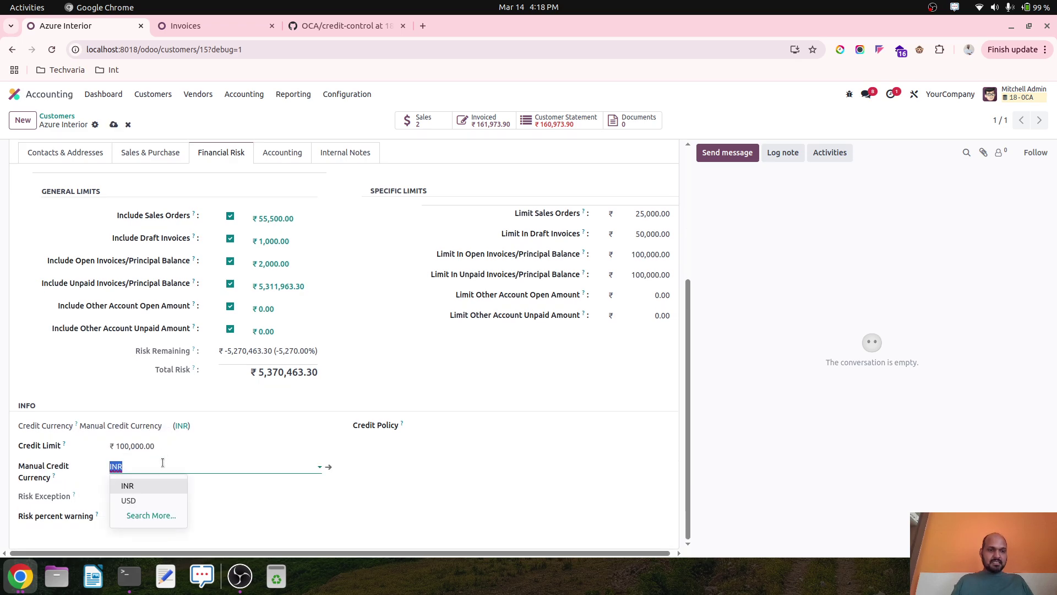
pyautogui.click(149, 501)
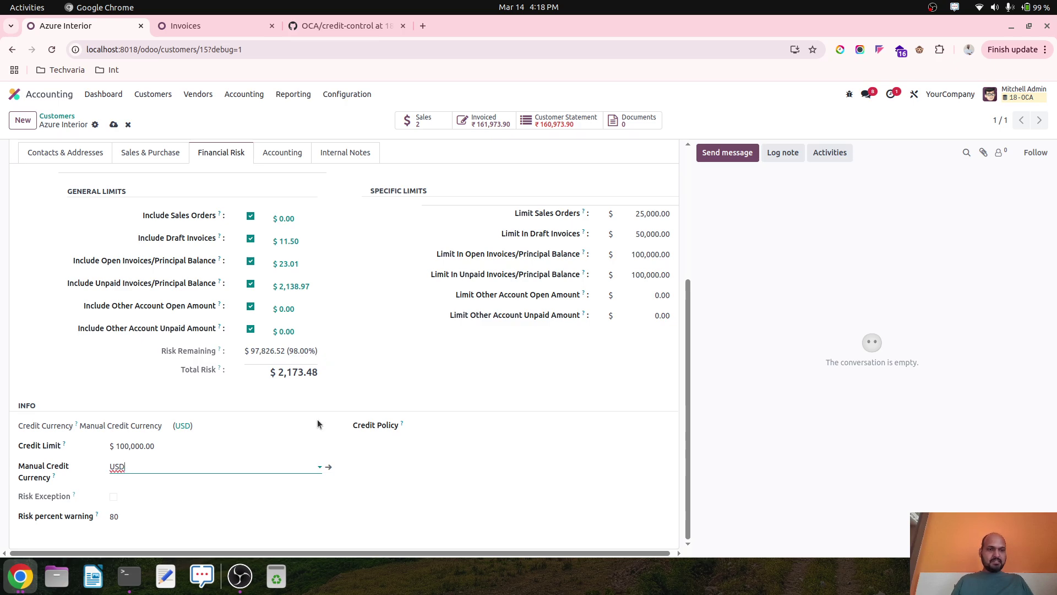
pyautogui.hotkey('ctrl', 's')
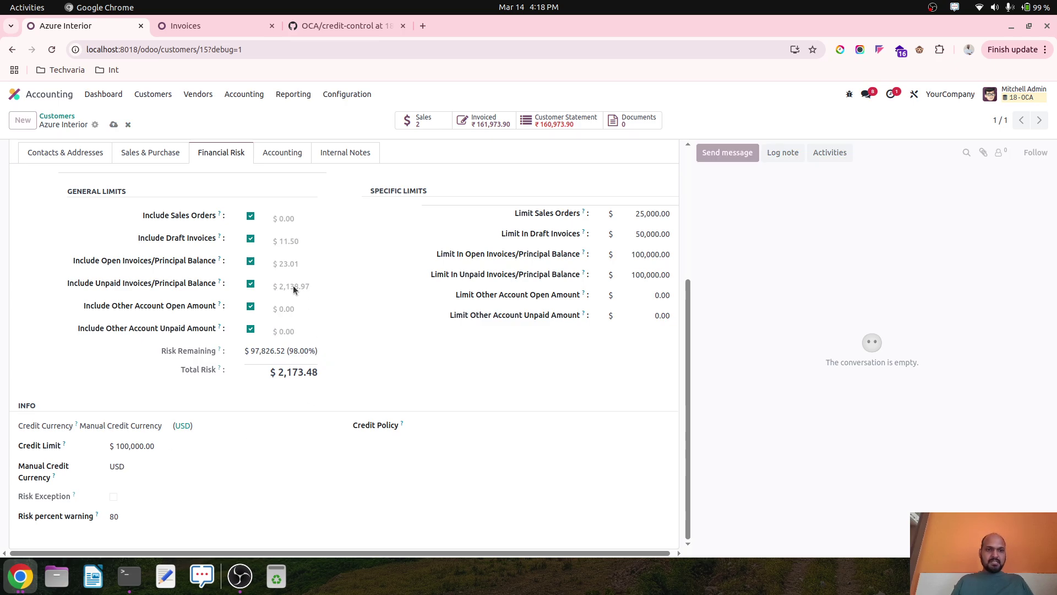
# - Open the breakdown of the unpaid invoices amount and add the Balance, Credit, Debit and Amount in Currency measures
pyautogui.click(291, 286)
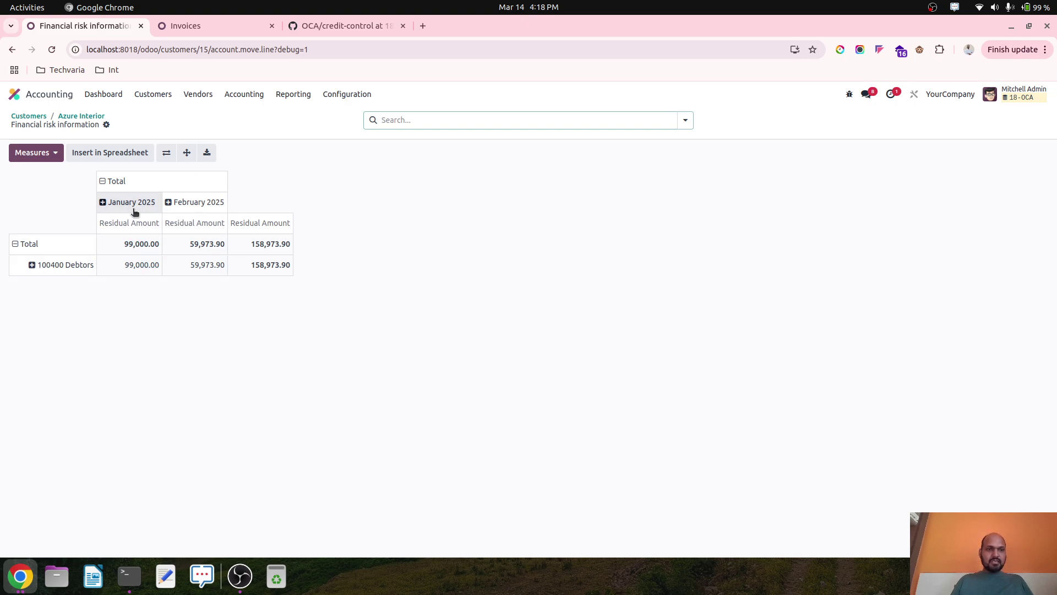
pyautogui.click(34, 154)
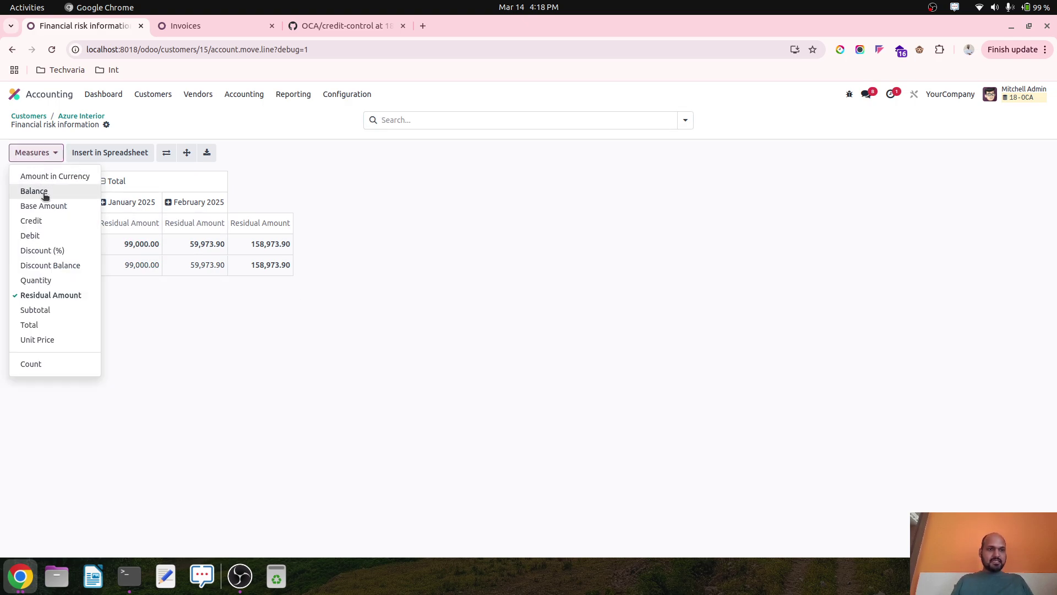
pyautogui.click(44, 193)
pyautogui.click(62, 221)
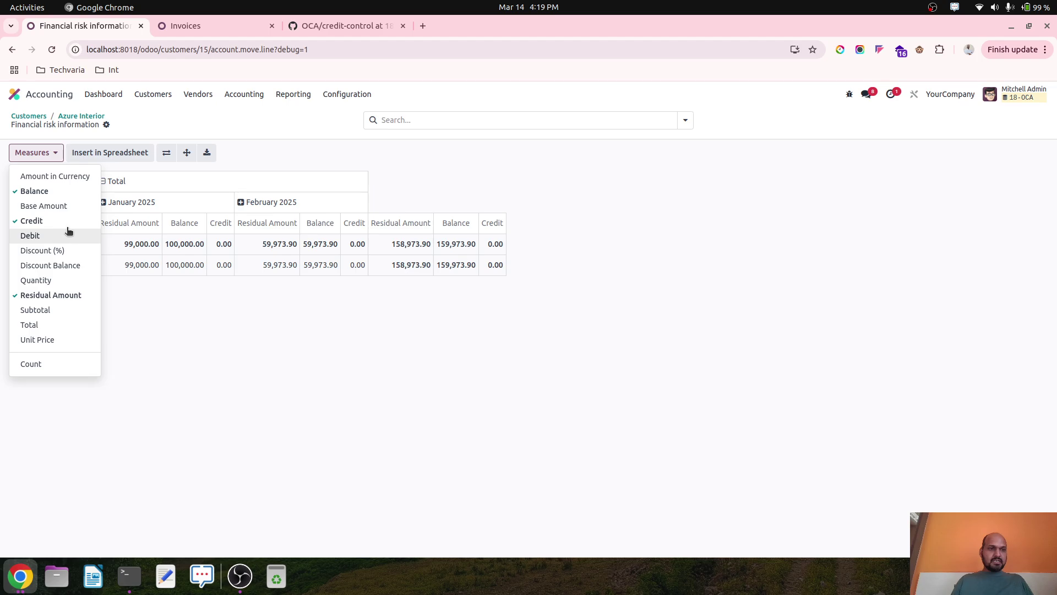
pyautogui.click(69, 234)
pyautogui.click(77, 177)
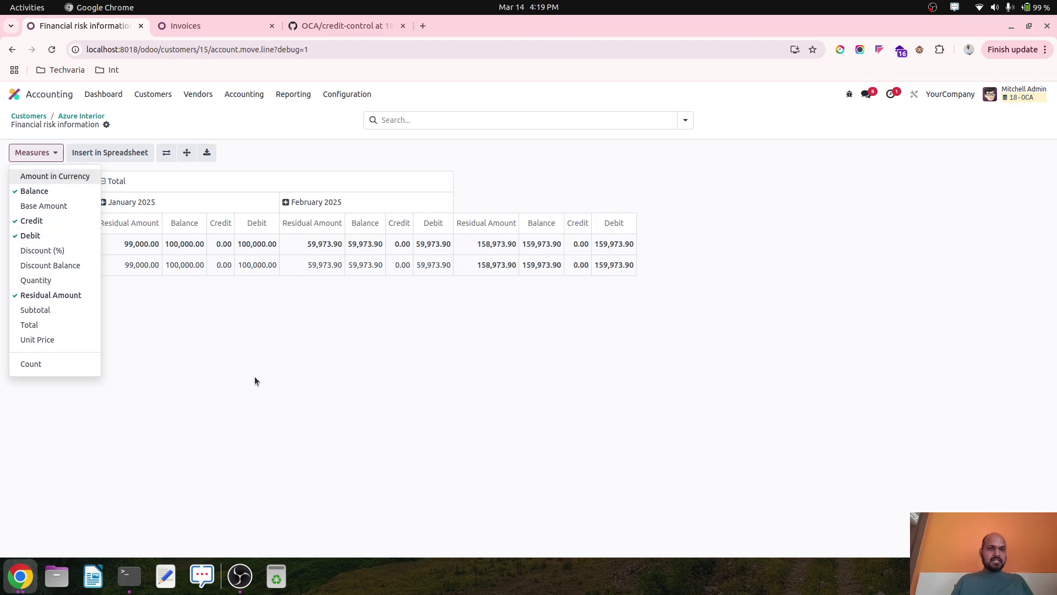
pyautogui.click(283, 376)
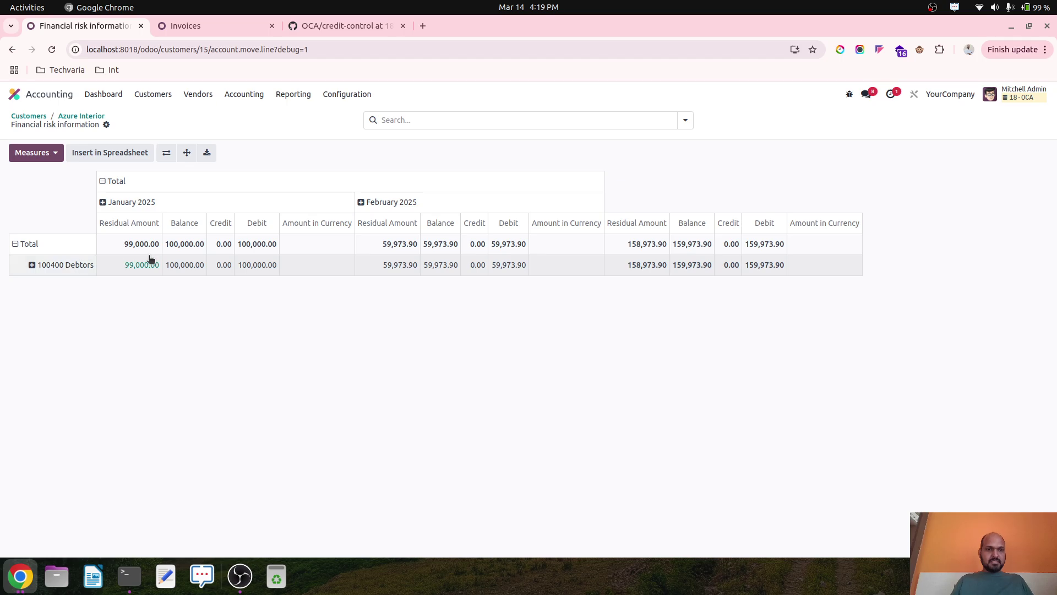
# - Break down the 100400 Debtors row by journal entry and review the active measures
pyautogui.click(68, 266)
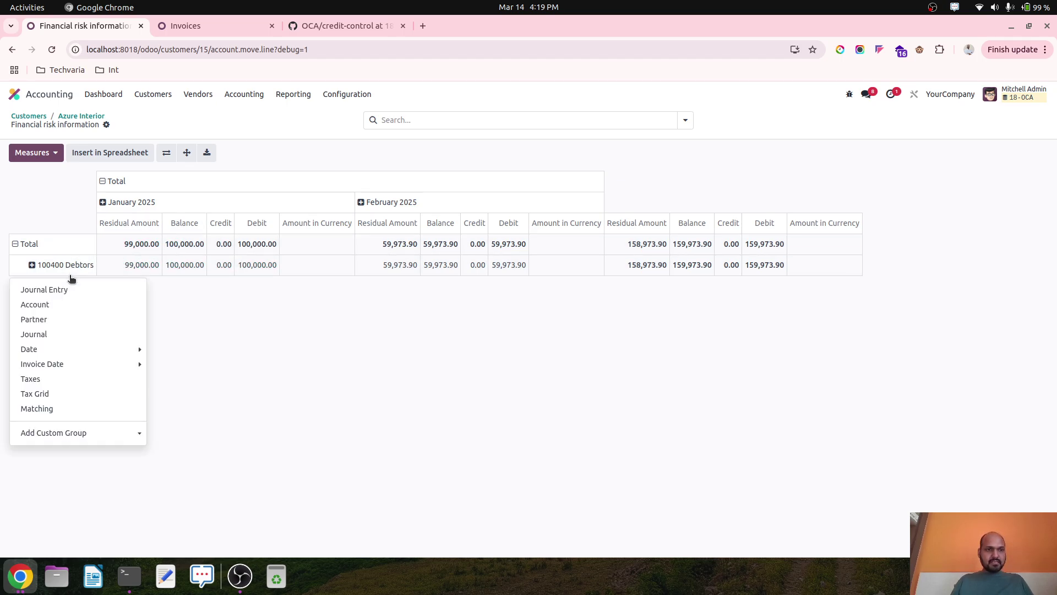
pyautogui.click(76, 290)
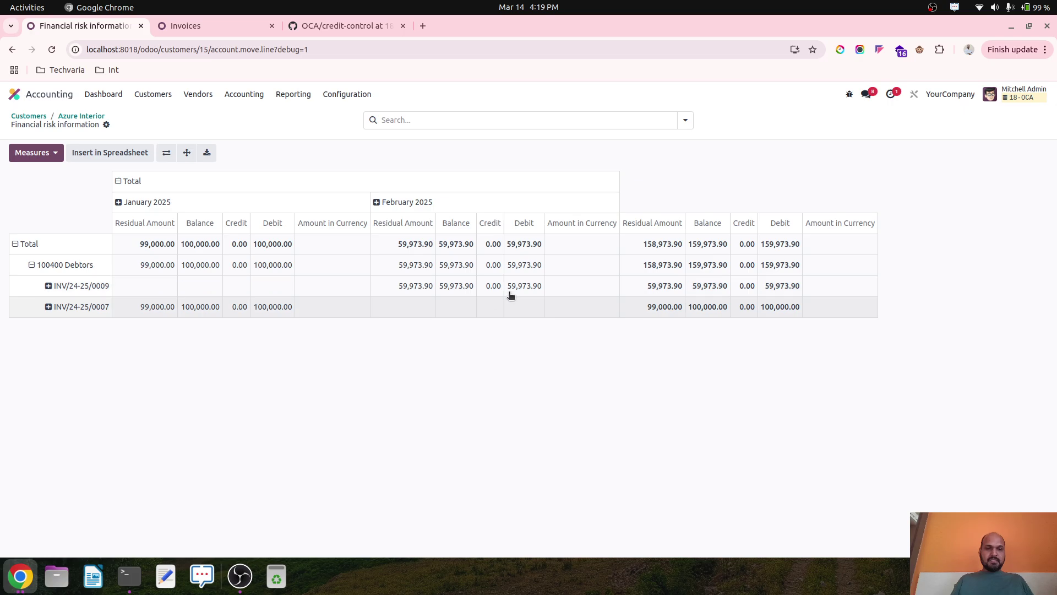
pyautogui.click(53, 161)
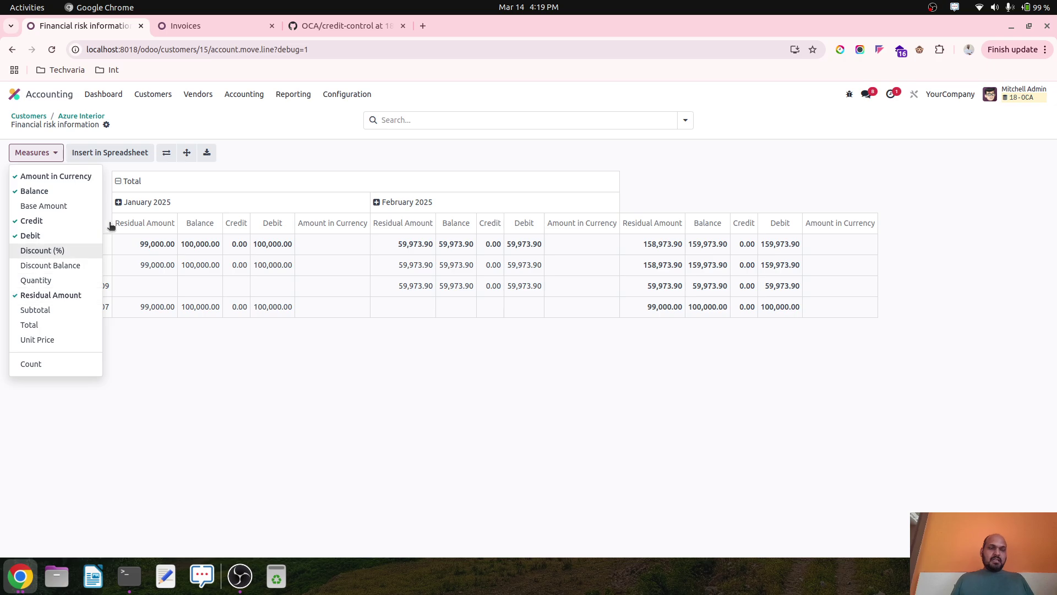
# - Reopen Azure Interior from the customers list and check its USD financial risk amounts, remaining risk and total risk
pyautogui.click(42, 116)
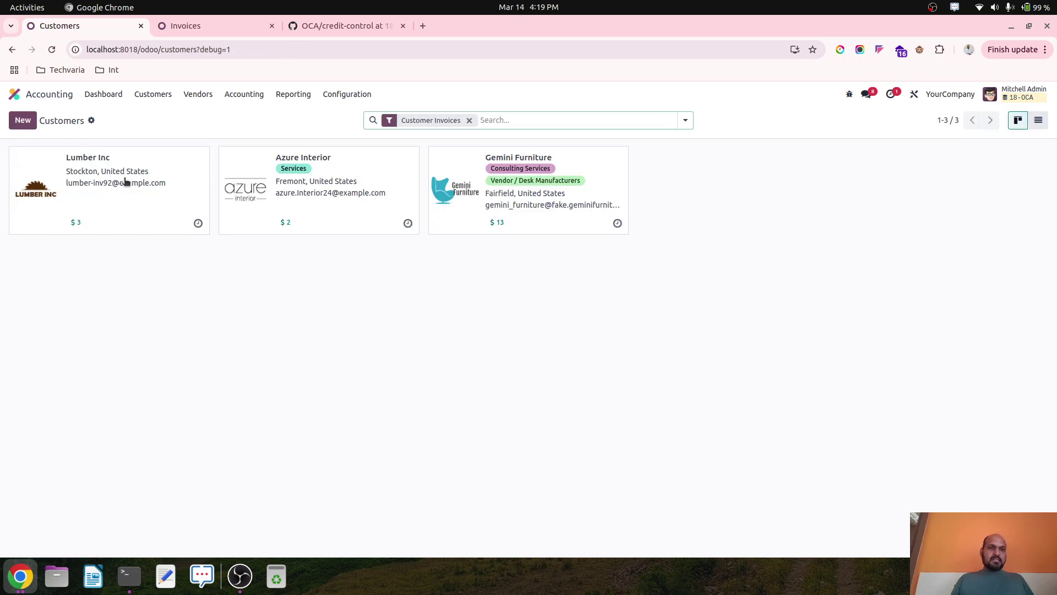
pyautogui.click(322, 181)
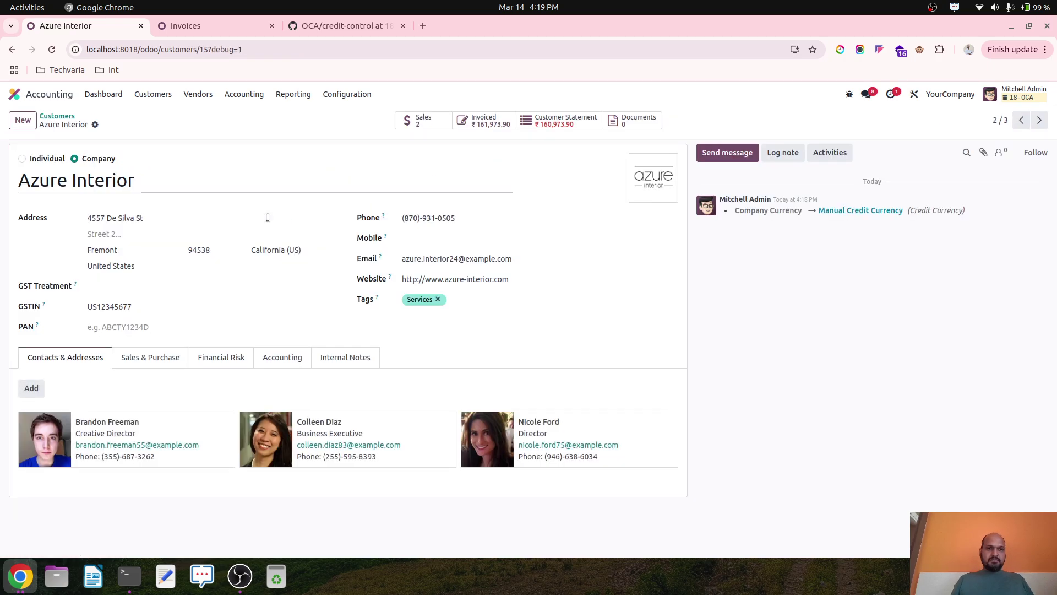
pyautogui.click(217, 357)
pyautogui.scroll(-4, 369, 375)
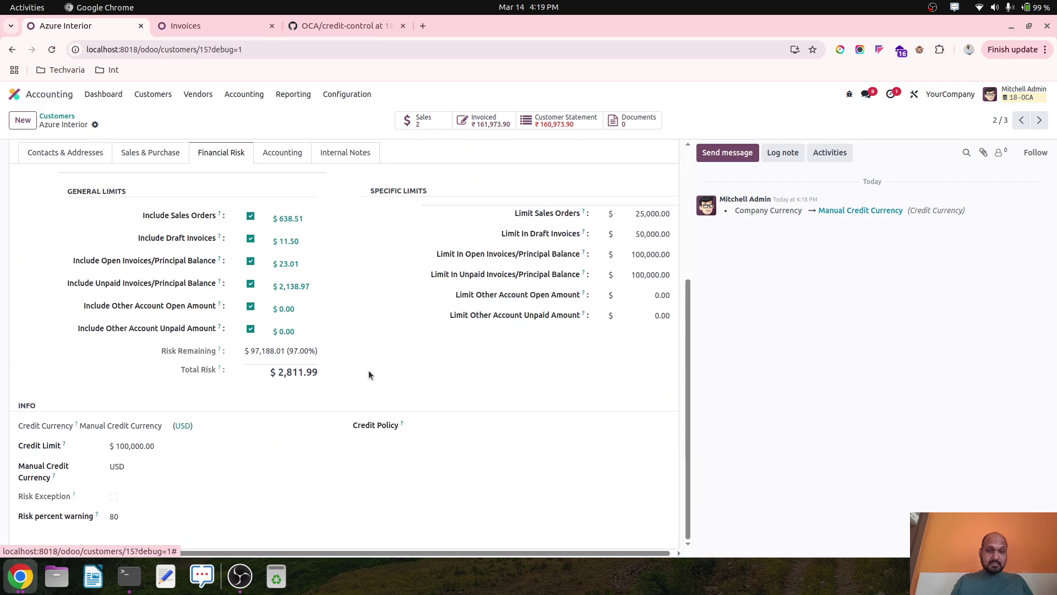
pyautogui.scroll(2, 393, 296)
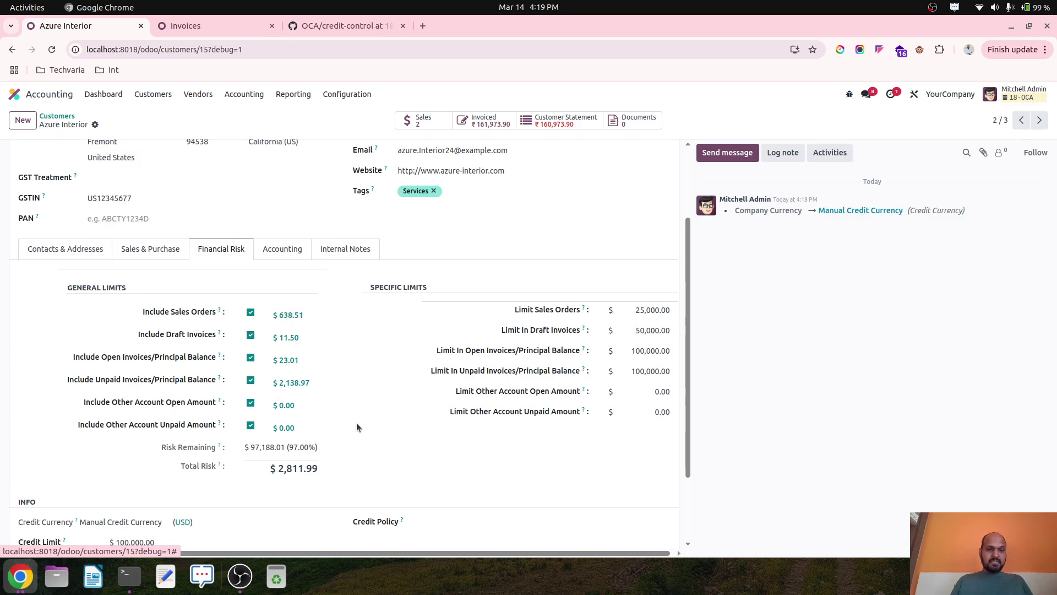
pyautogui.scroll(2, 286, 288)
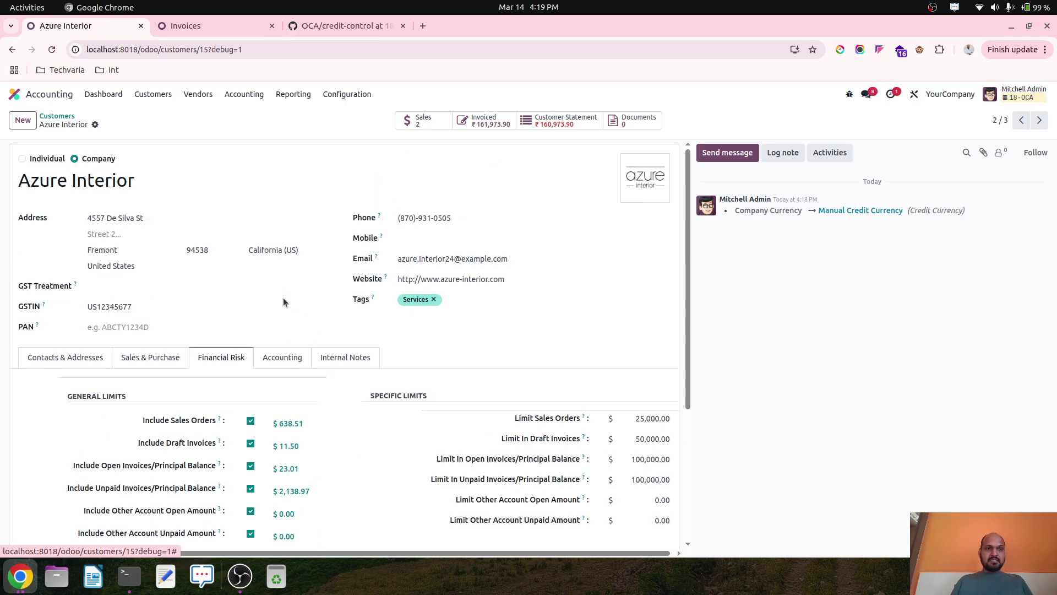
pyautogui.scroll(-3, 283, 302)
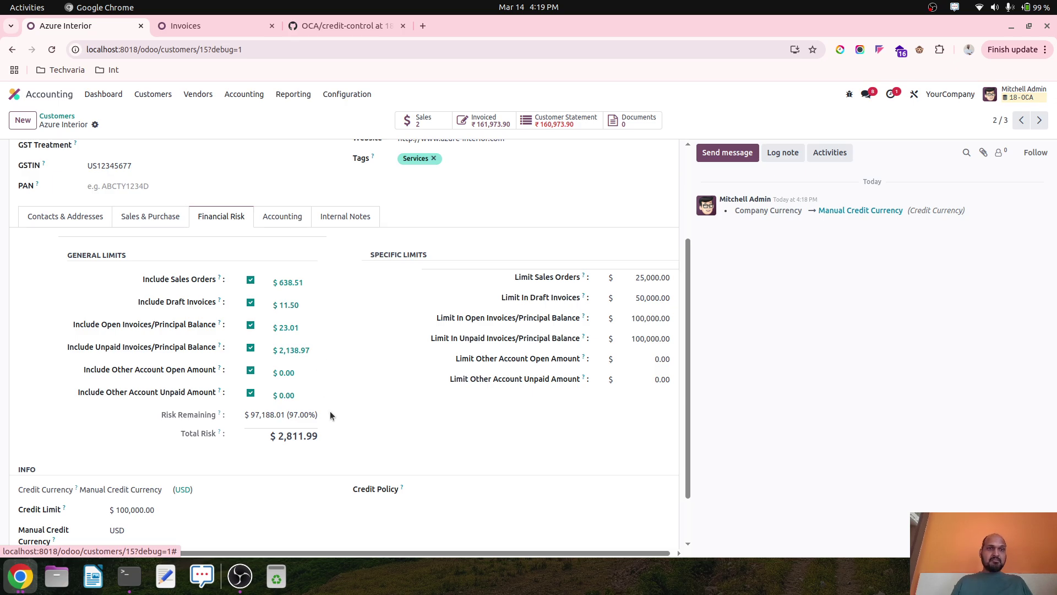
pyautogui.click(351, 26)
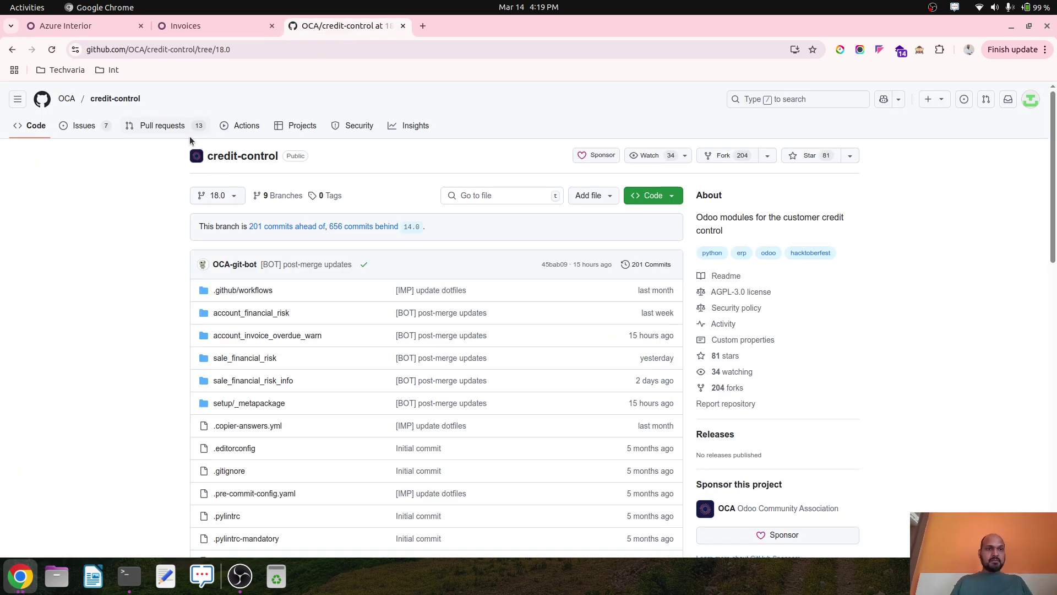
pyautogui.click(199, 27)
pyautogui.click(80, 24)
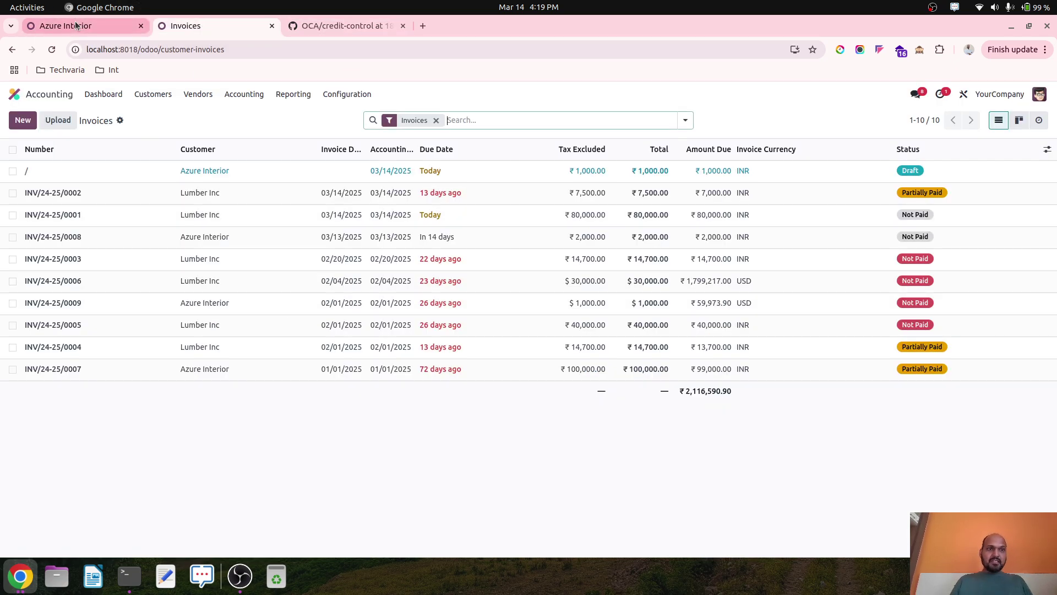
# - Set Azure Interior's credit currency to Receivable Currency and save, and switch it to Company Currency and save again
pyautogui.scroll(-1, 331, 352)
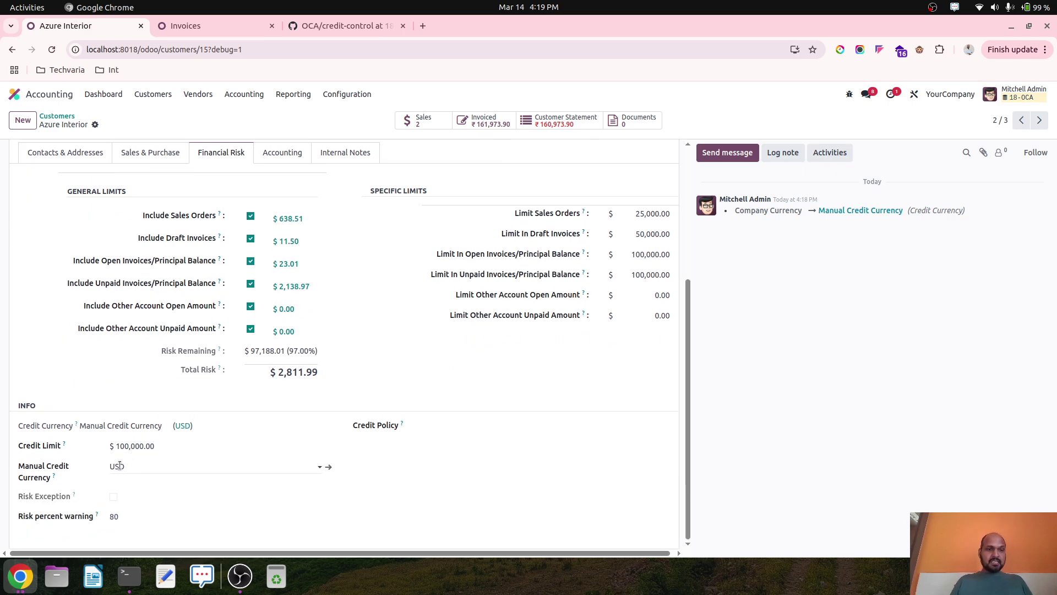
pyautogui.click(124, 424)
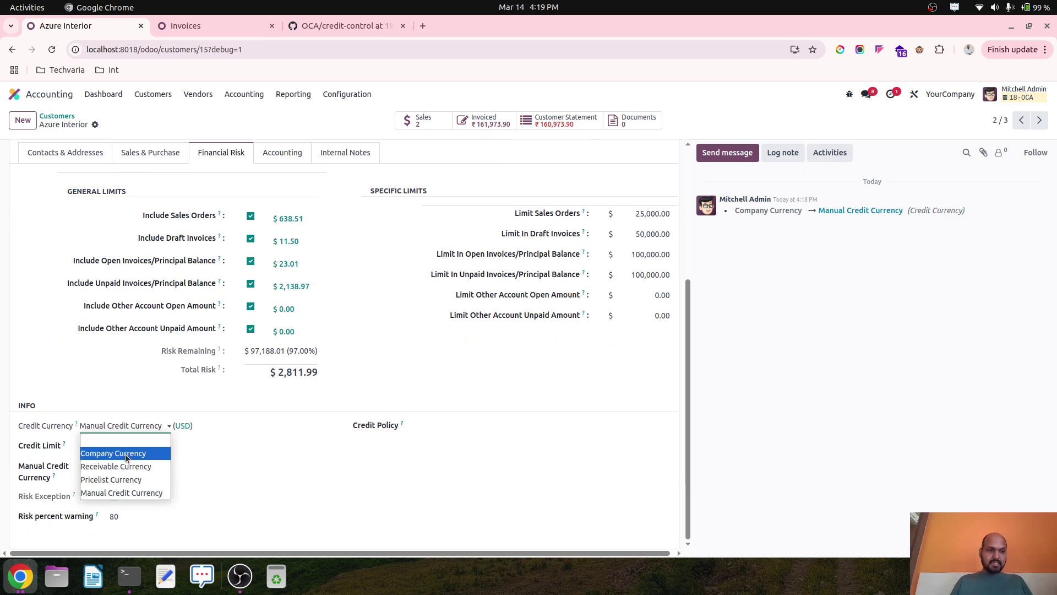
pyautogui.click(132, 468)
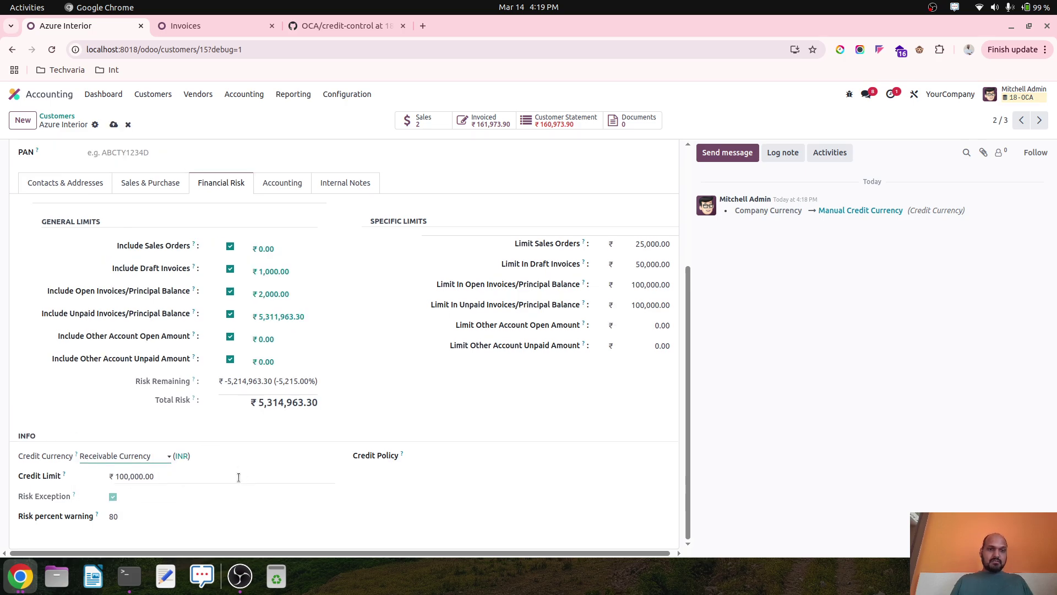
pyautogui.click(113, 125)
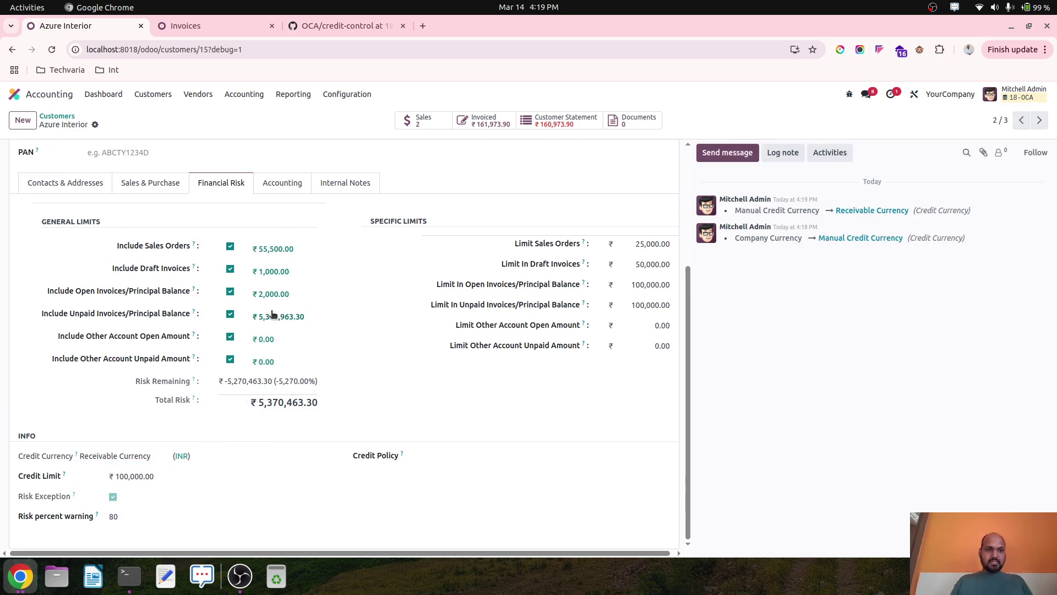
pyautogui.click(147, 458)
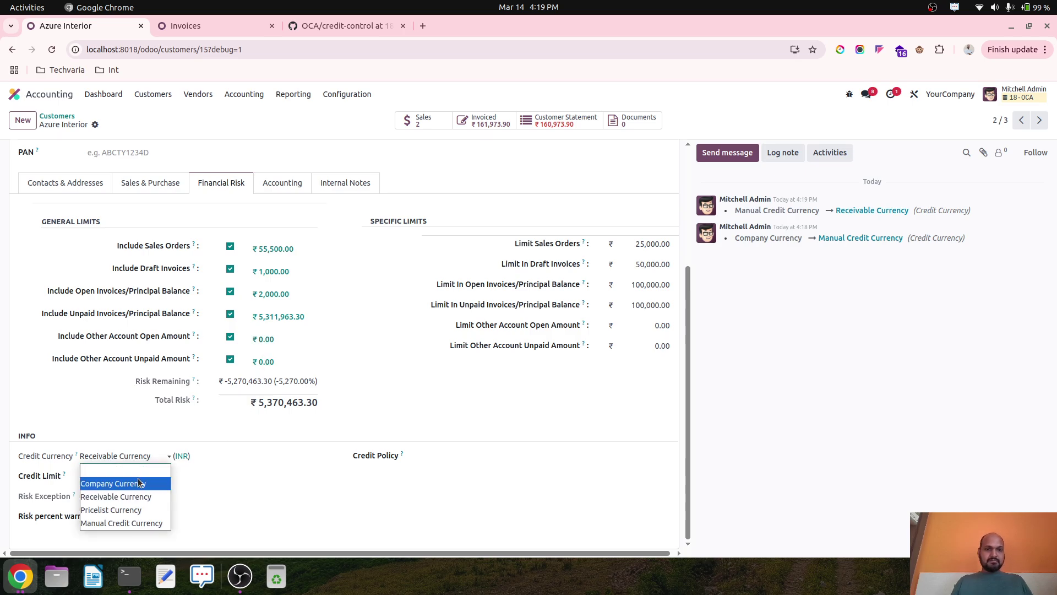
pyautogui.click(137, 483)
pyautogui.click(113, 125)
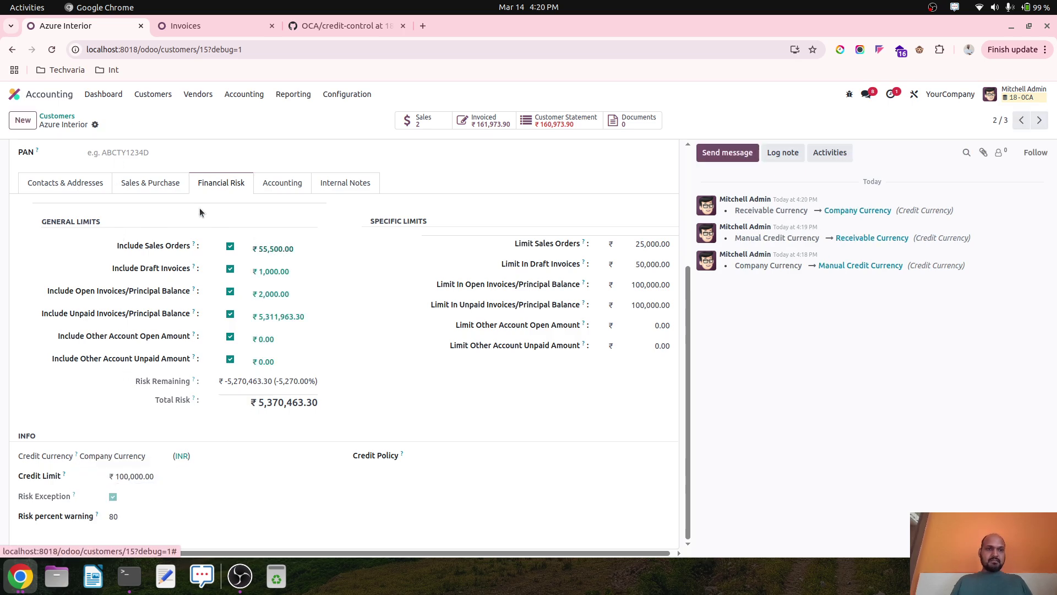
# - Try Pricelist Currency as Azure Interior's credit currency, saving the record, and return the setting to Company Currency with another save
pyautogui.click(134, 456)
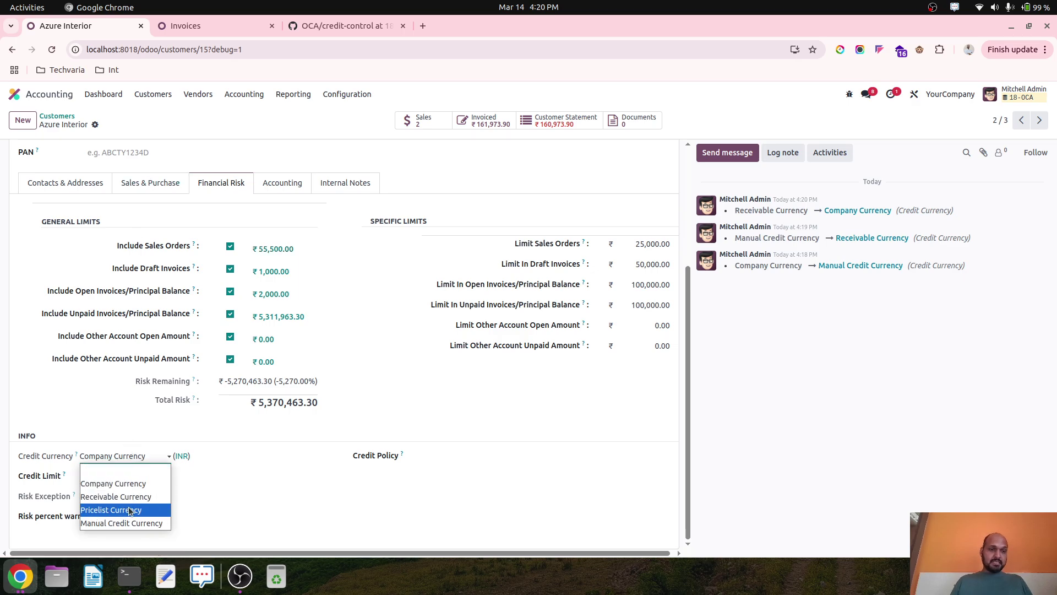
pyautogui.click(141, 511)
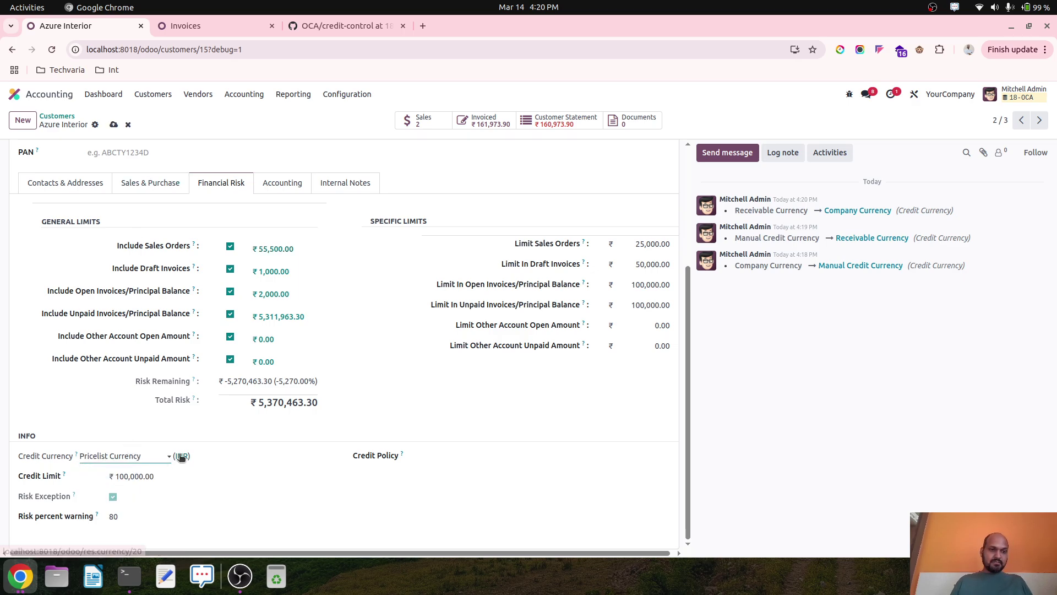
pyautogui.click(114, 125)
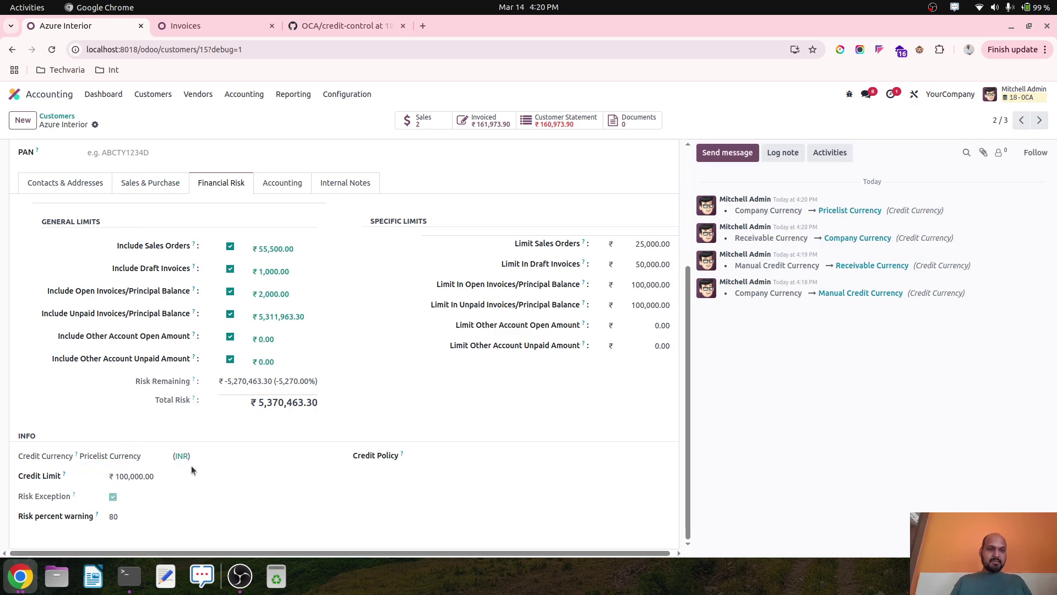
pyautogui.click(141, 457)
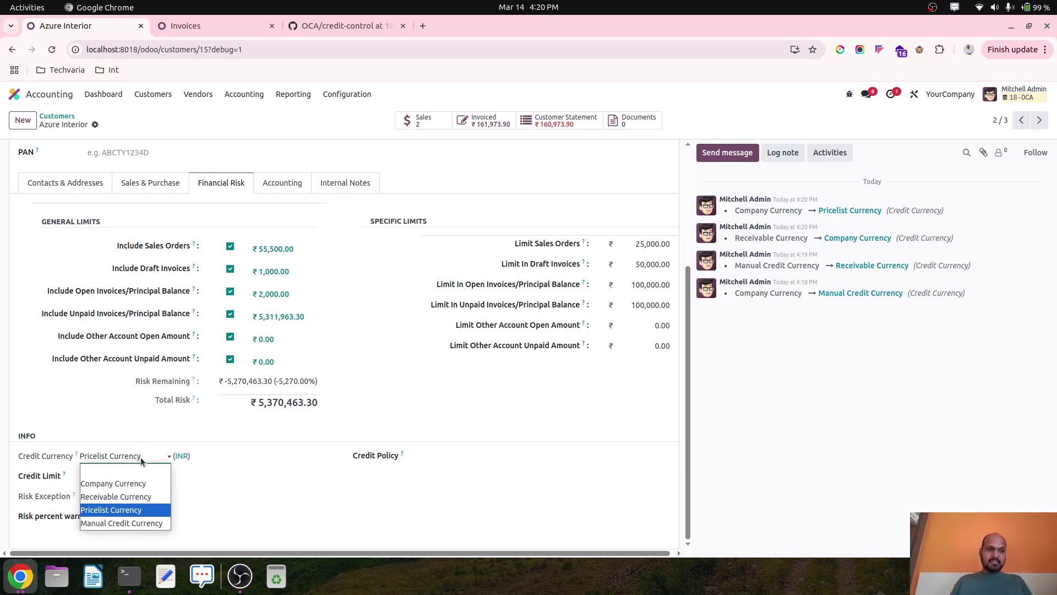
pyautogui.click(113, 483)
pyautogui.click(114, 126)
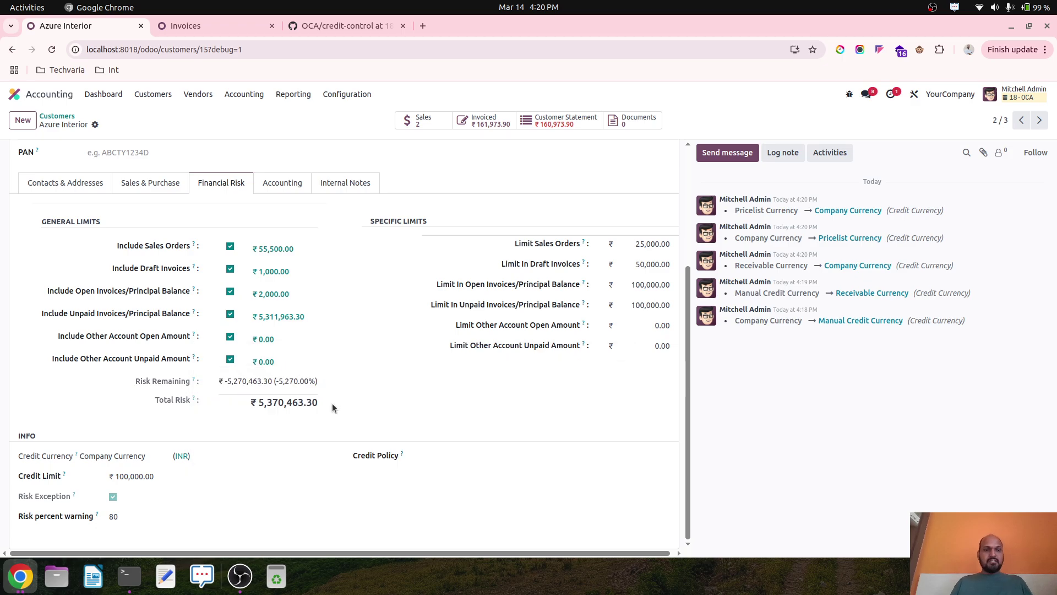
pyautogui.scroll(3, 371, 423)
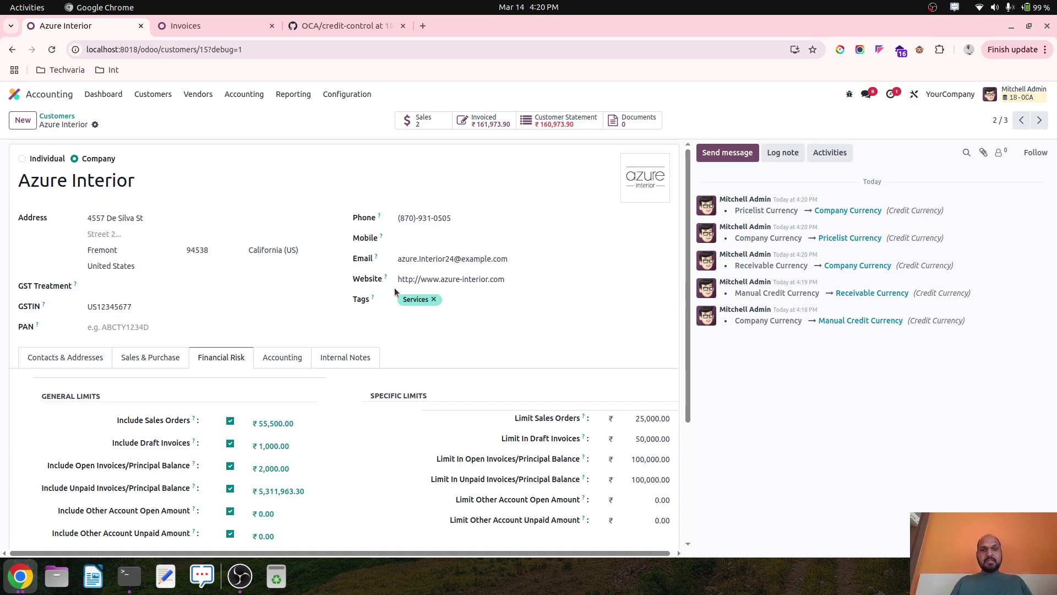
pyautogui.scroll(-3, 398, 308)
pyautogui.scroll(3, 401, 324)
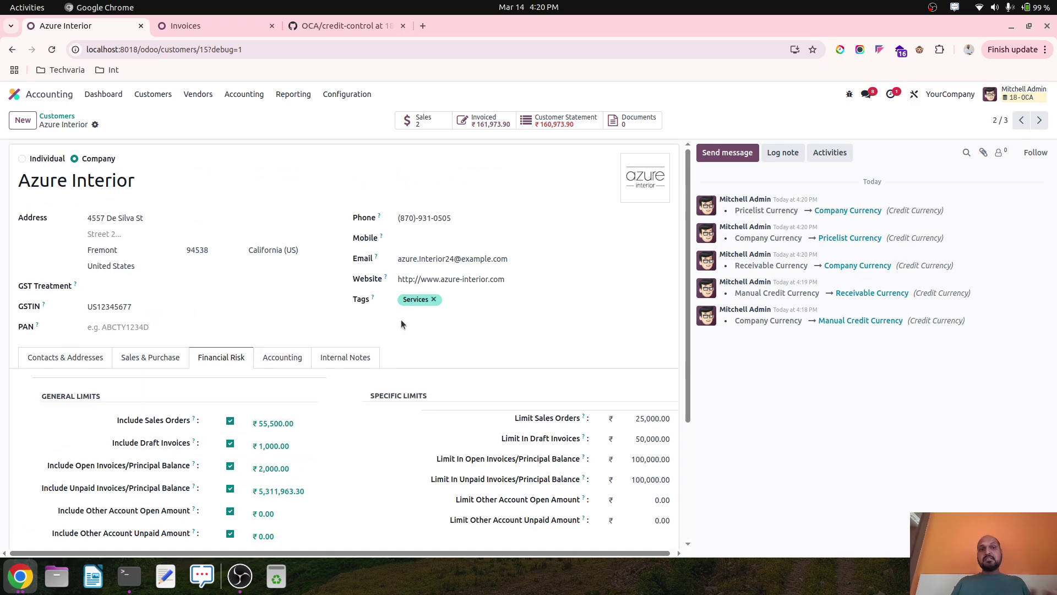
pyautogui.click(339, 27)
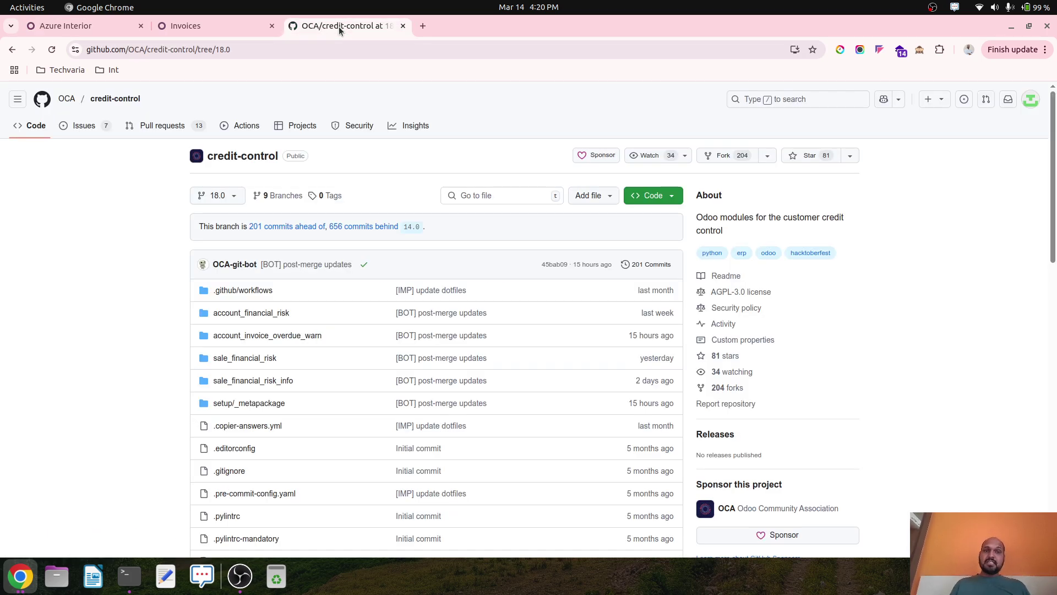
pyautogui.click(237, 21)
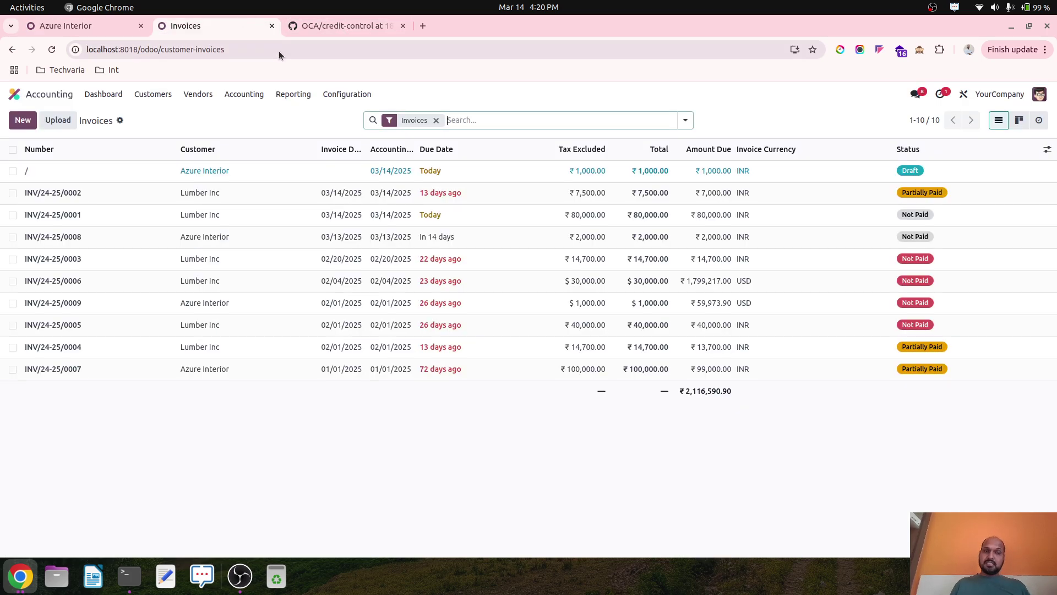
pyautogui.click(95, 25)
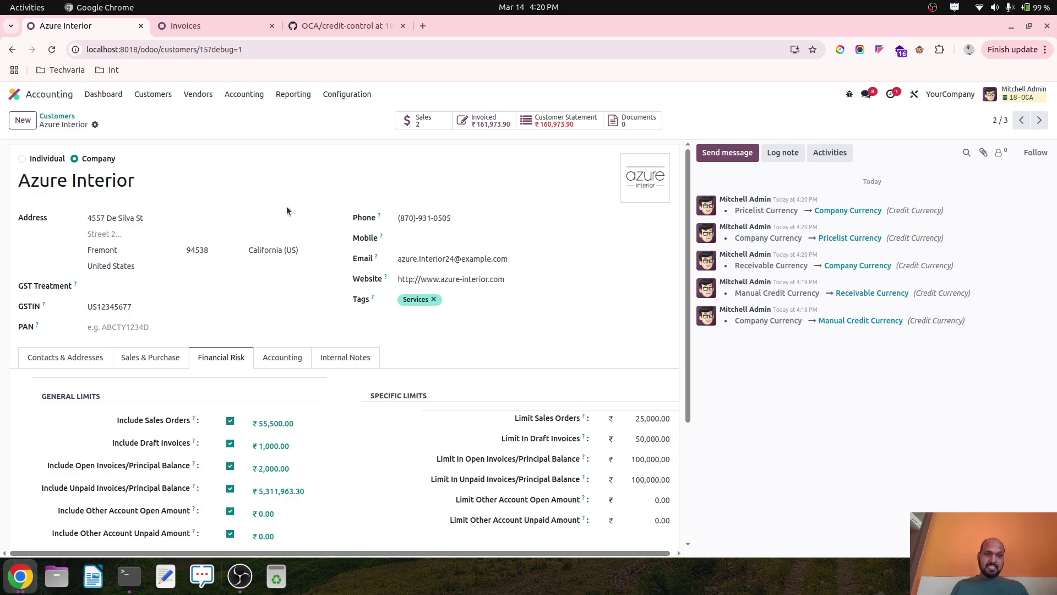
pyautogui.scroll(-3, 286, 210)
pyautogui.scroll(3, 321, 301)
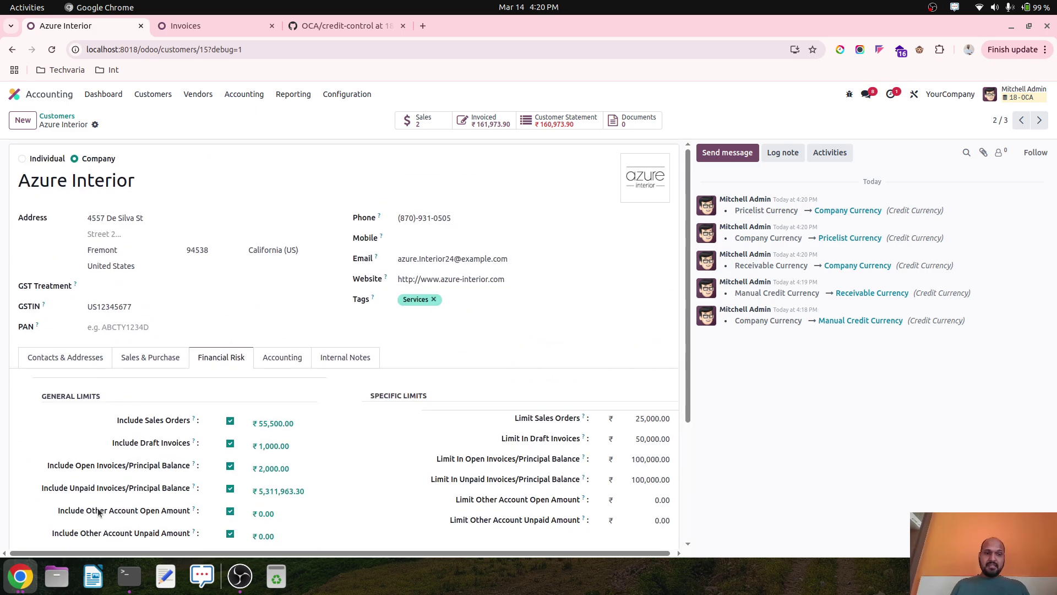
# - Switch to the sales user's browser window and open Azure Interior's Financial Risk details from the Sales customers list
pyautogui.click(20, 576)
pyautogui.click(193, 505)
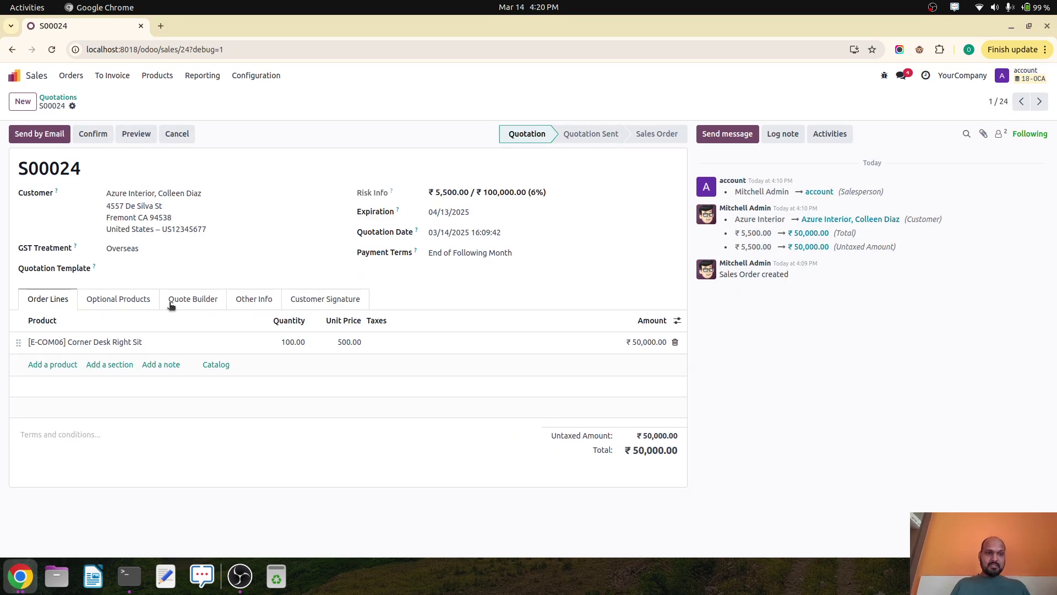
pyautogui.click(193, 299)
pyautogui.click(157, 75)
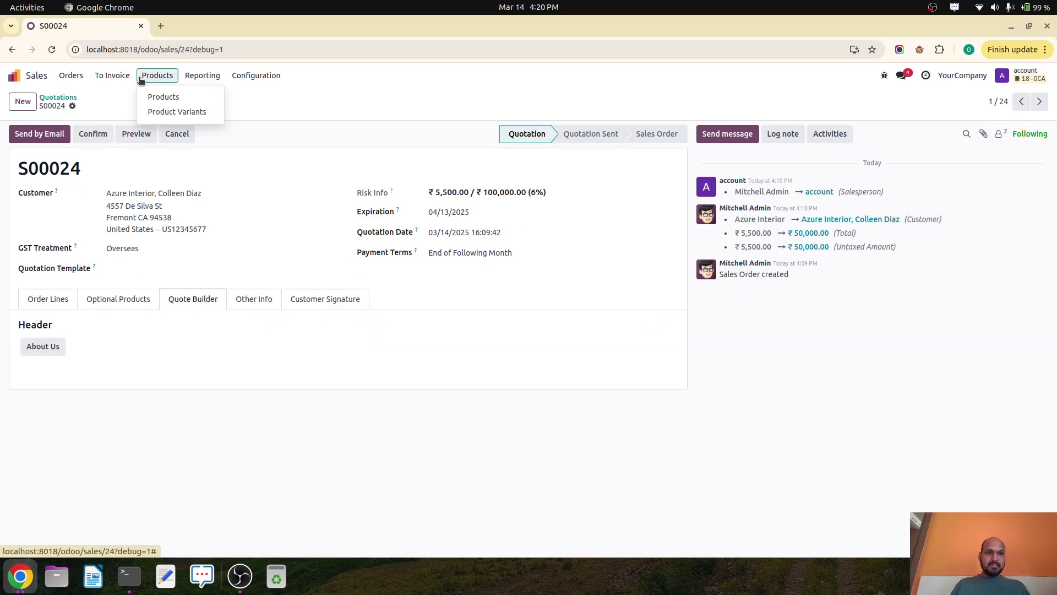
pyautogui.click(70, 75)
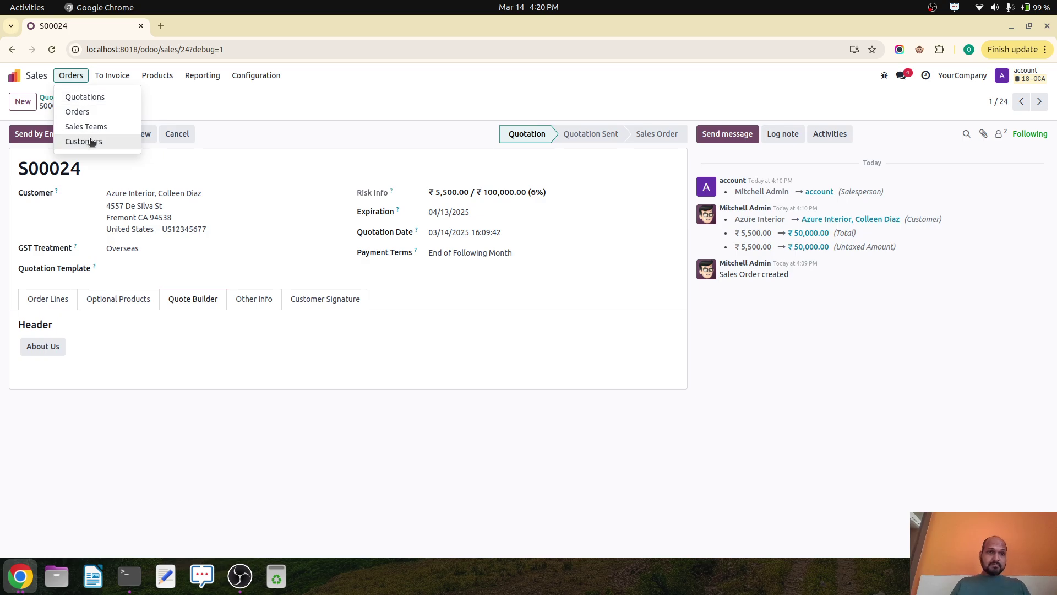
pyautogui.click(91, 141)
pyautogui.click(276, 183)
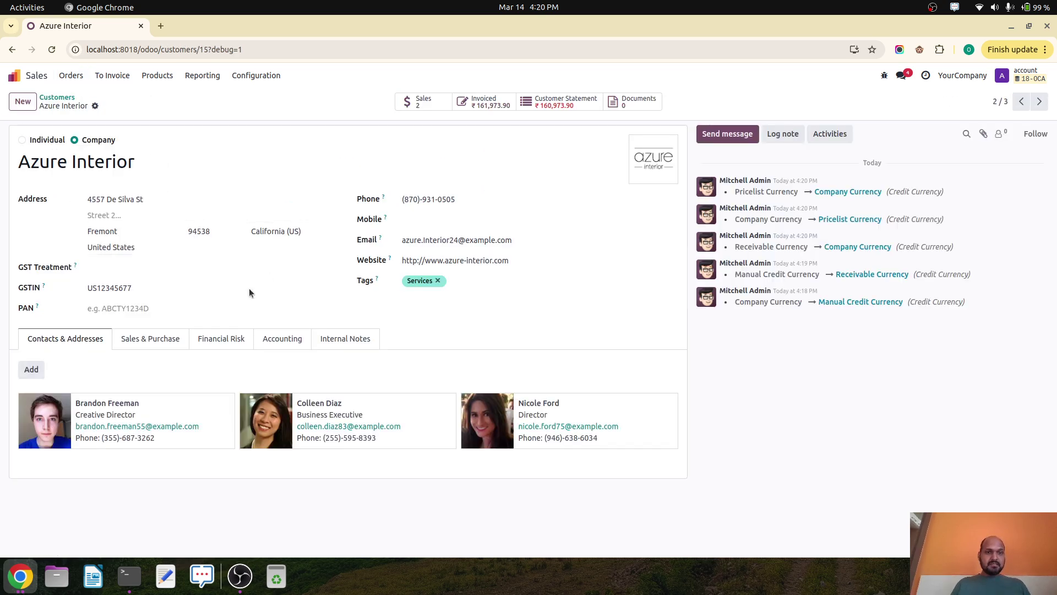
pyautogui.click(217, 338)
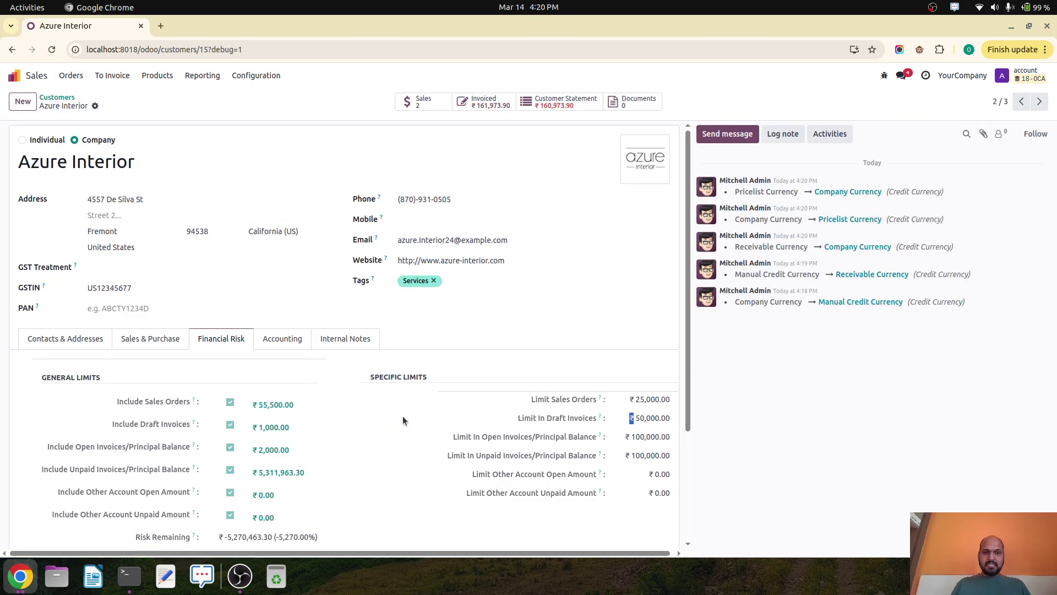
# - Open the breakdown of Azure Interior's sales orders risk amount, and return to the customer form to check its credit limit
pyautogui.click(284, 405)
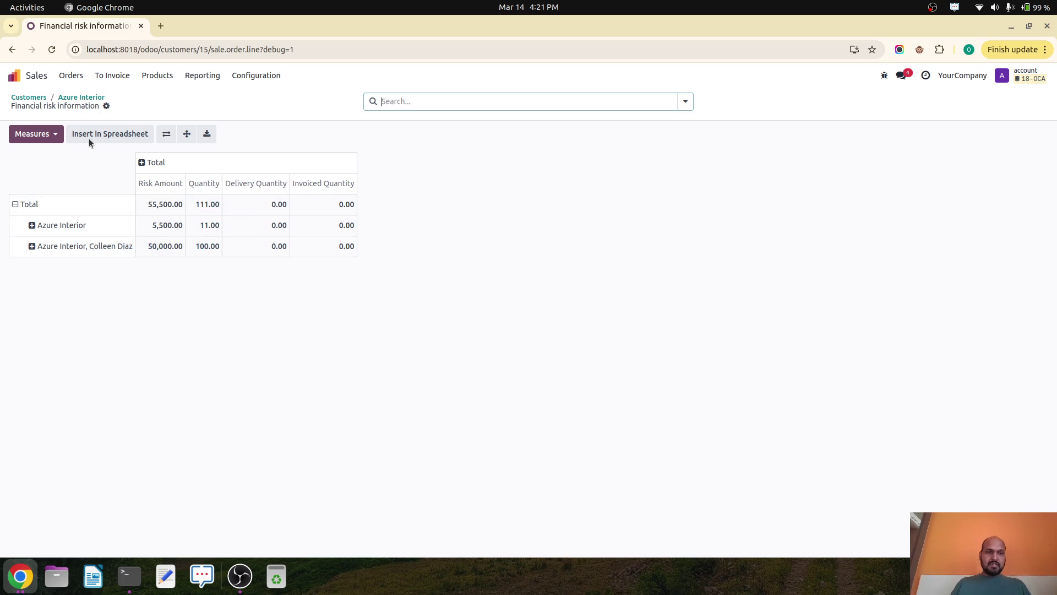
pyautogui.click(83, 99)
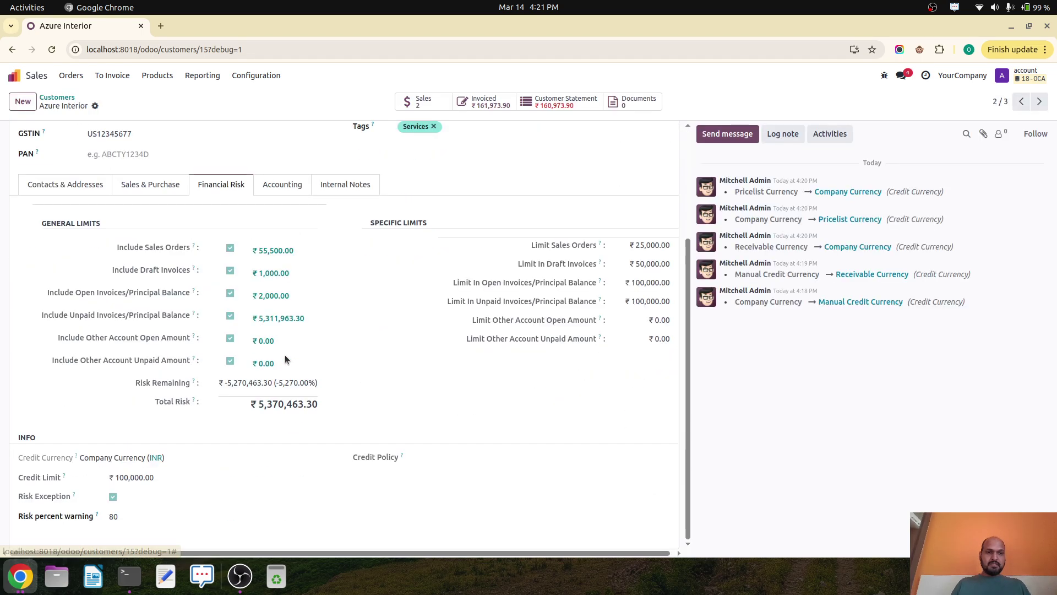
pyautogui.tripleClick(130, 478)
pyautogui.click(226, 429)
pyautogui.scroll(3, 427, 306)
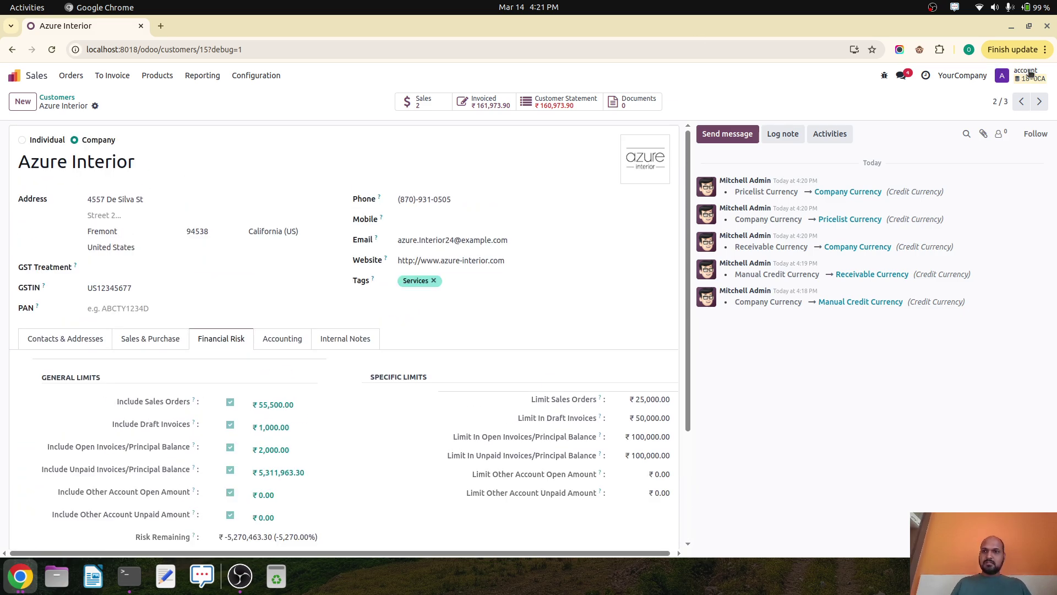
# - Return to the administrator's browser window to review Azure Interior's financial risk fields, and bring up the OCA credit-control repository on GitHub
pyautogui.click(19, 576)
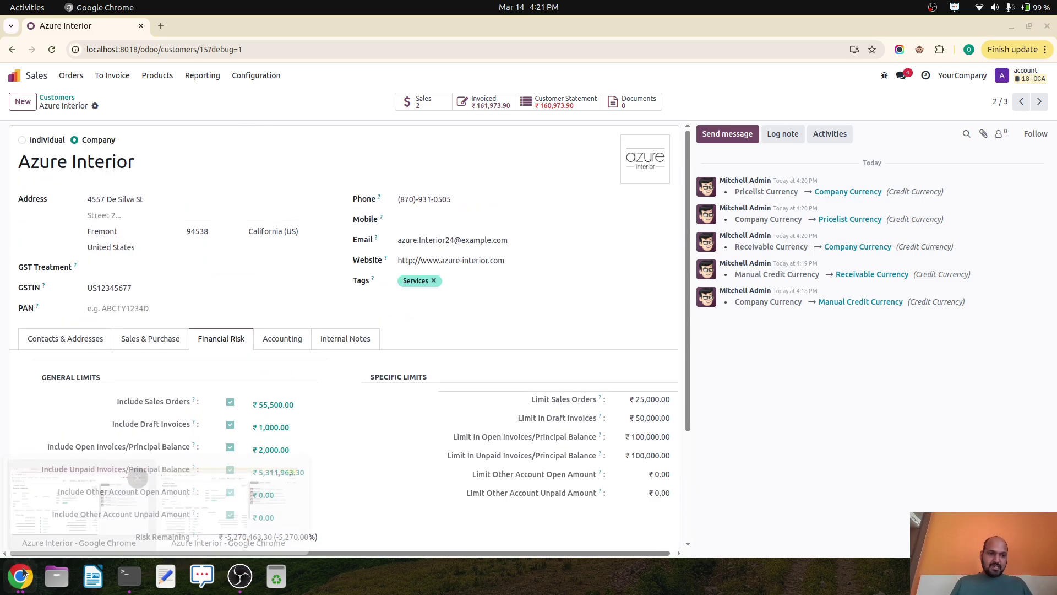
pyautogui.click(59, 502)
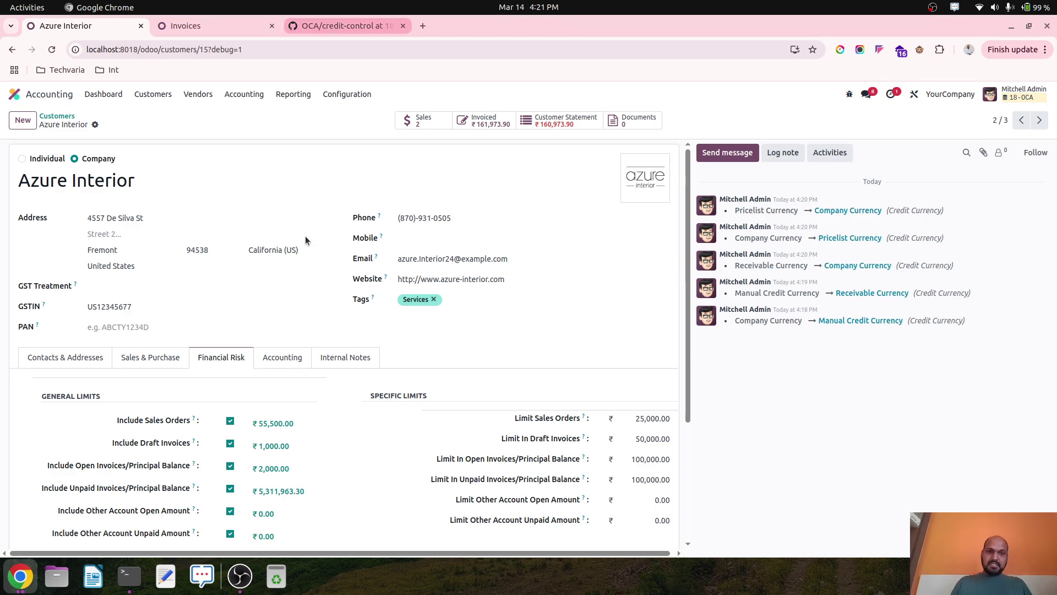
pyautogui.scroll(-3, 310, 299)
pyautogui.scroll(2, 311, 299)
pyautogui.scroll(-1, 156, 299)
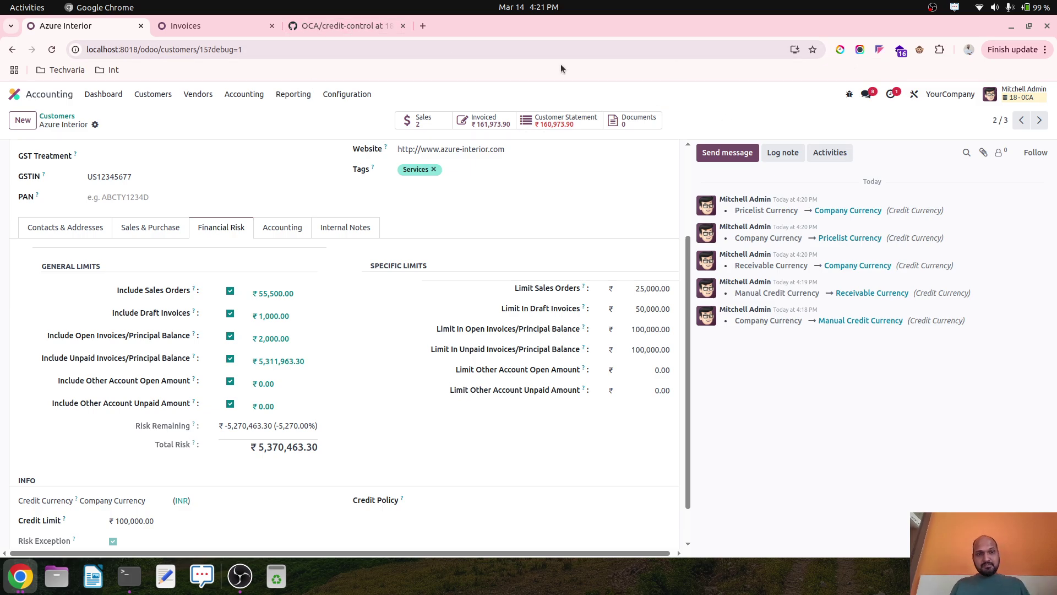
pyautogui.click(353, 24)
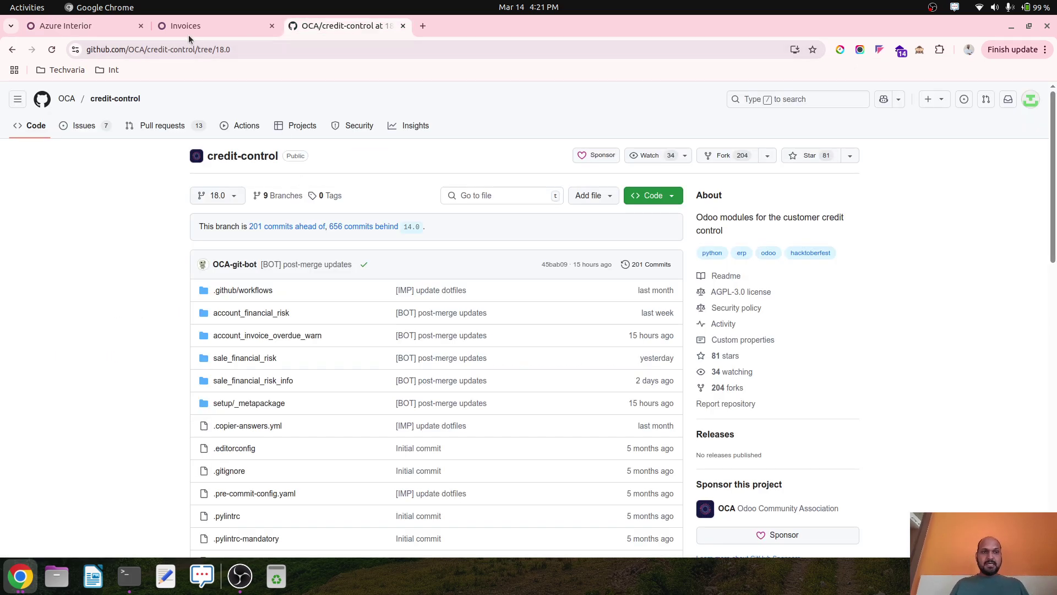